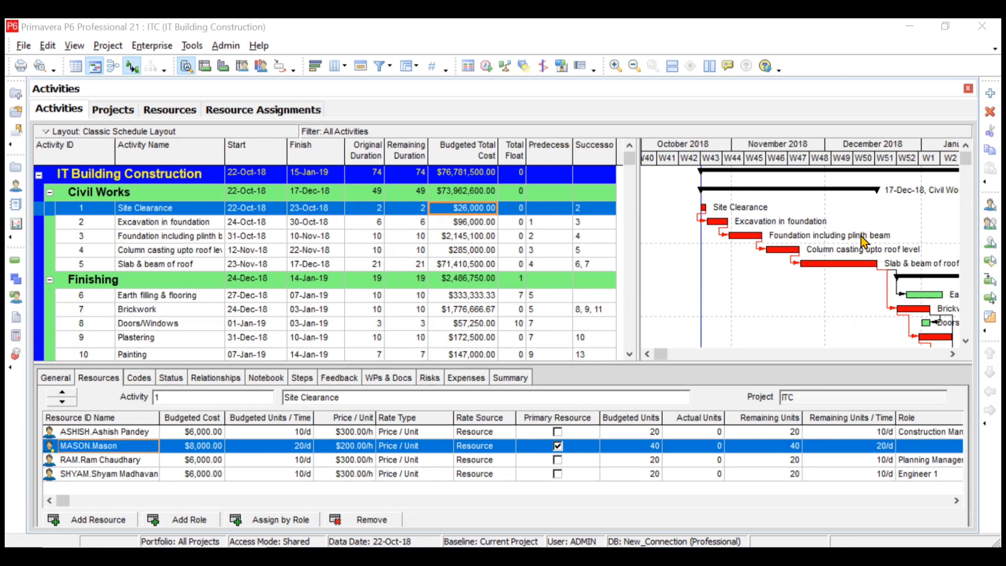
Step: Examine how the activities are grouped under the Civil Works, Finishing and MEP works WBS bands
left_click(184, 198)
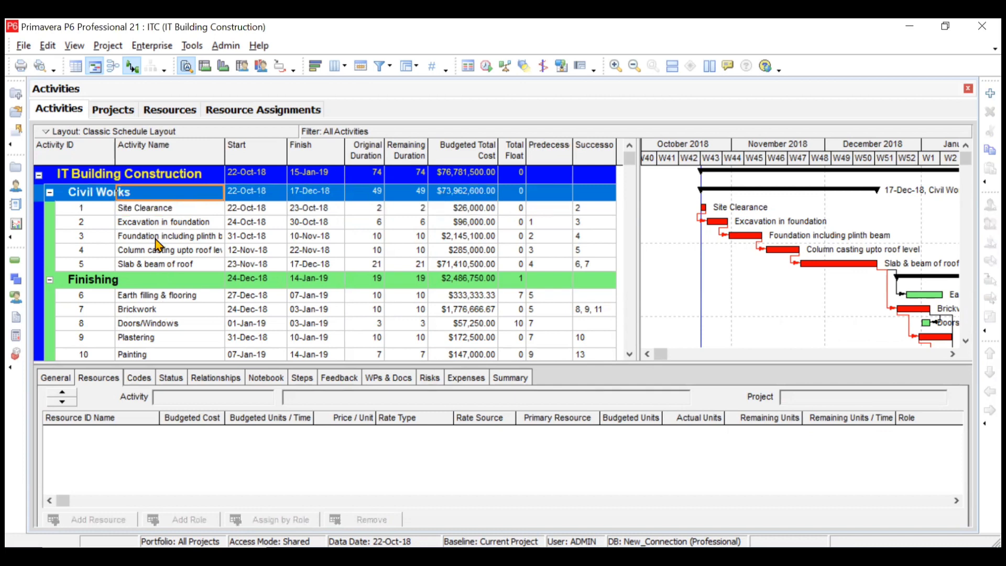
left_click(52, 379)
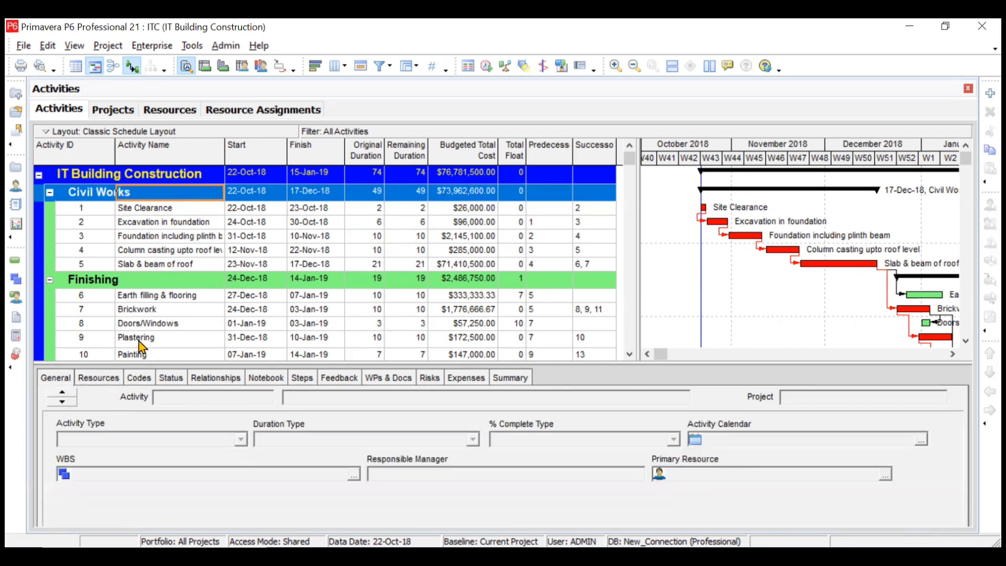
left_click(178, 224)
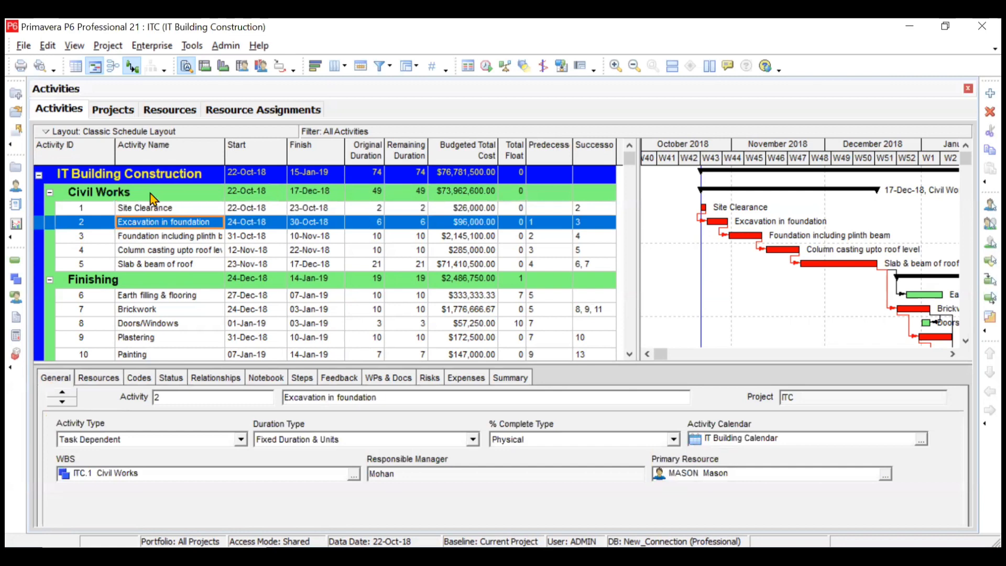
left_click(151, 194)
left_click(146, 283)
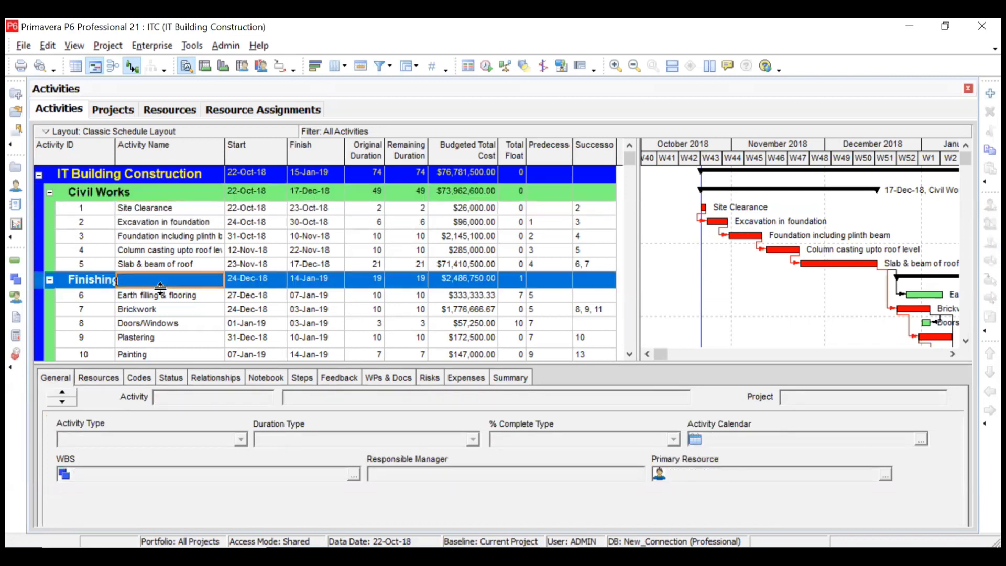
scroll(184, 304, "down", 1)
scroll(185, 304, "down", 1)
left_click(179, 309)
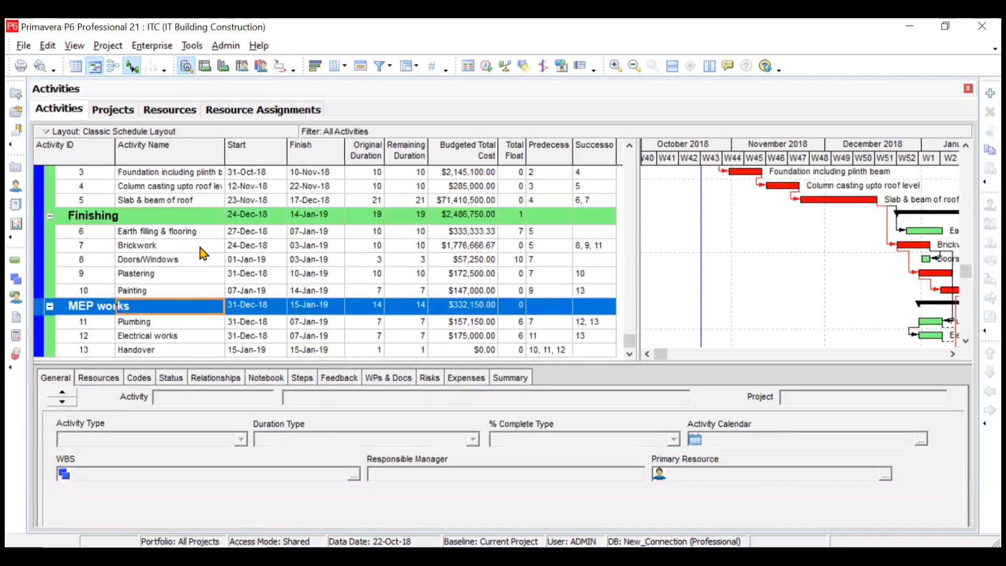
key("Home")
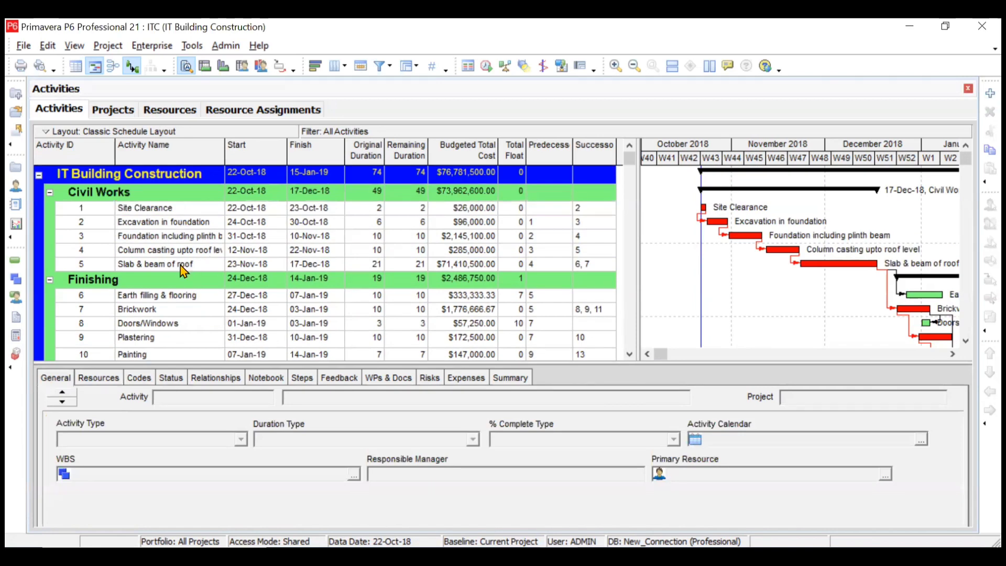
scroll(180, 269, "down", 2)
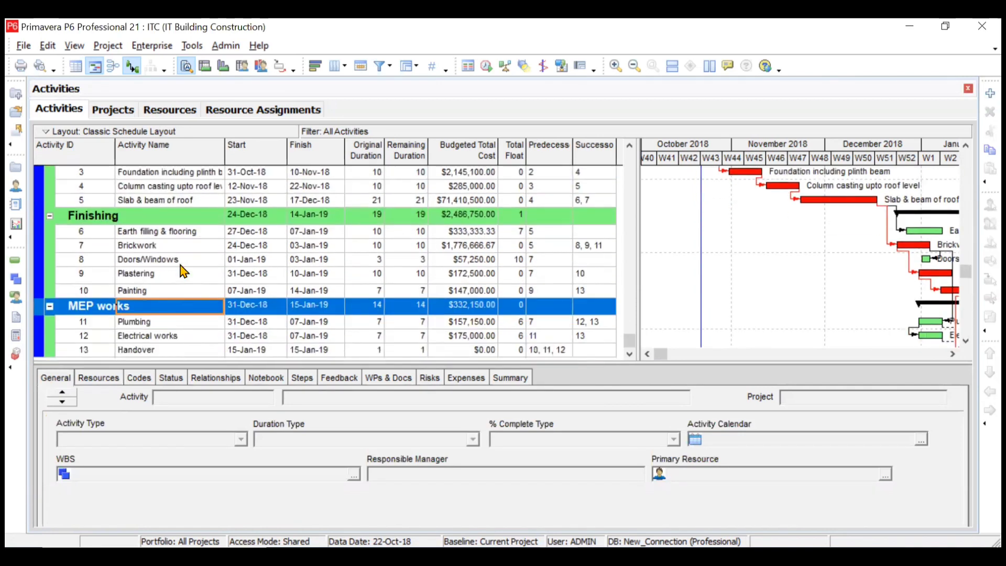
Step: Review the general details of individual Finishing and Civil Works activities, including Brickwork, Plastering, Painting, Doors/Windows and Excavation in foundation
left_click(178, 248)
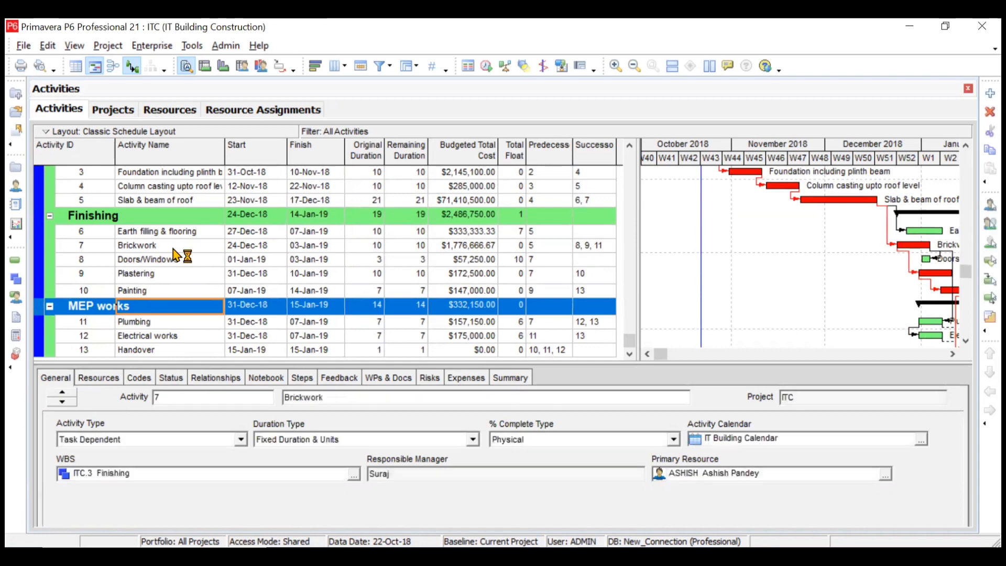
left_click(175, 275)
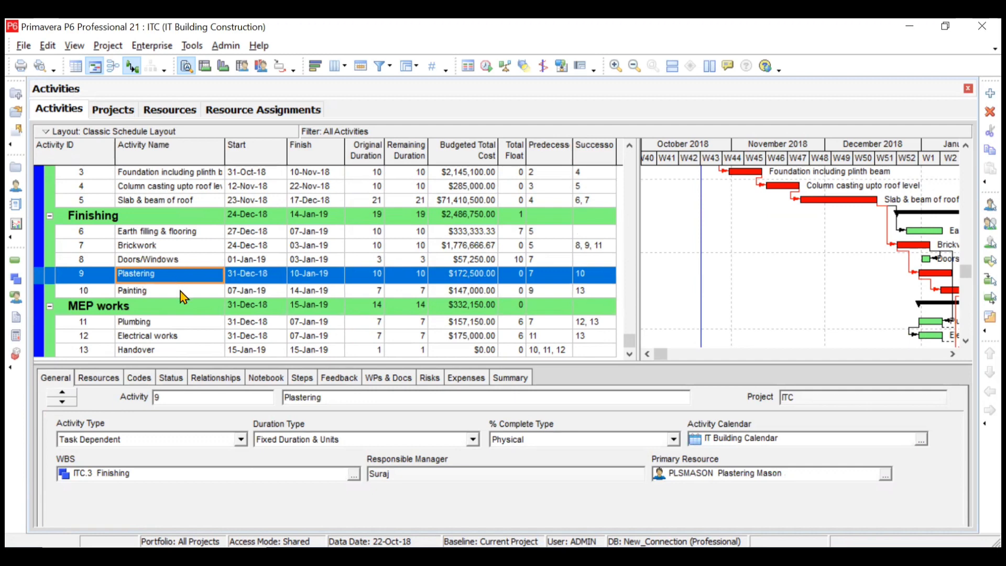
left_click(181, 292)
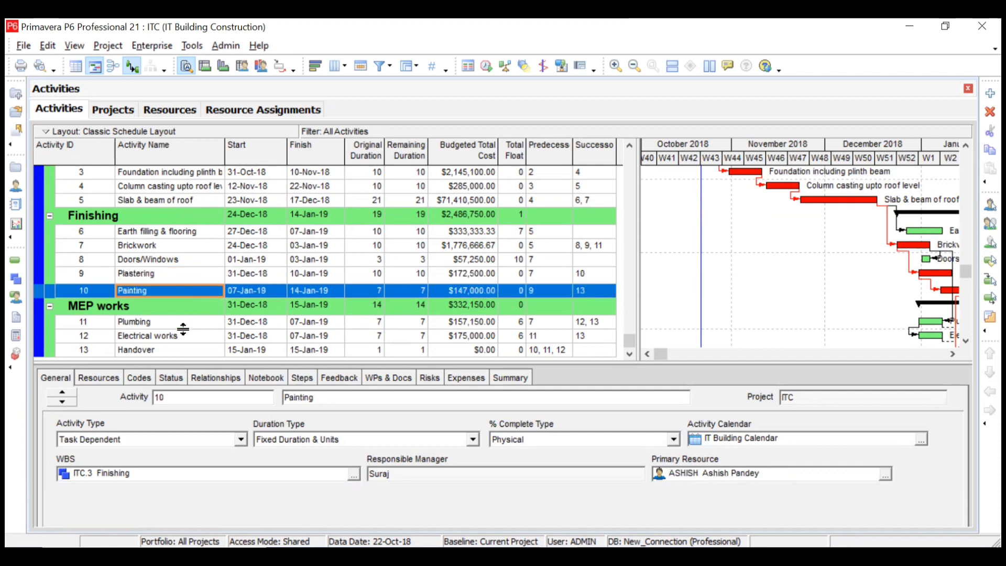
left_click(191, 262)
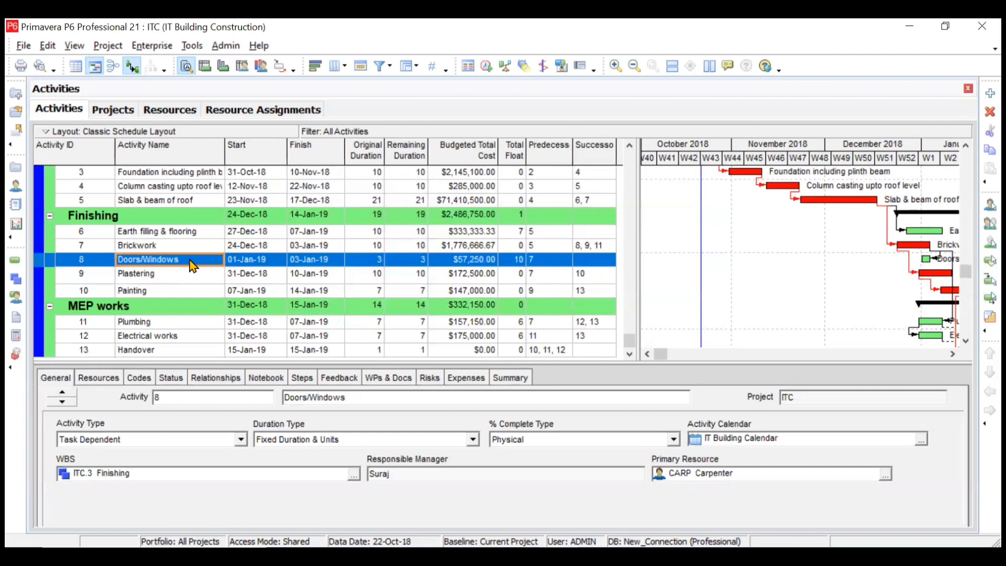
scroll(183, 222, "up", 2)
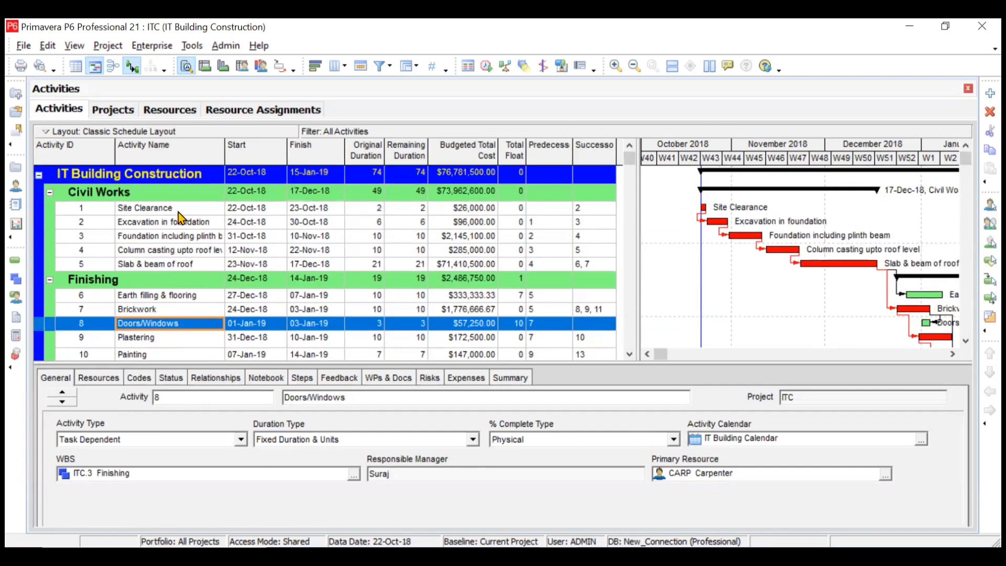
left_click(179, 211)
left_click(184, 225)
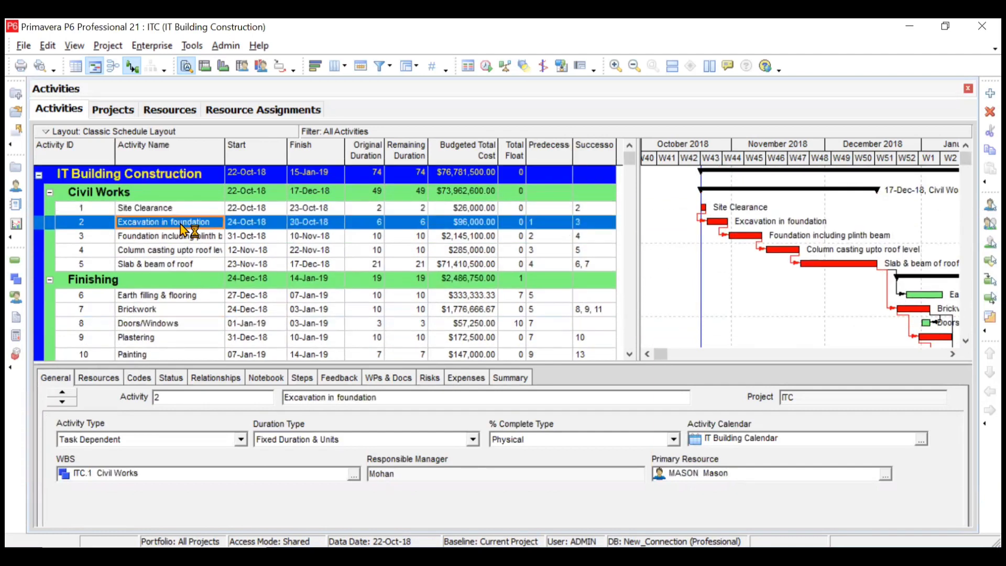
left_click(188, 237)
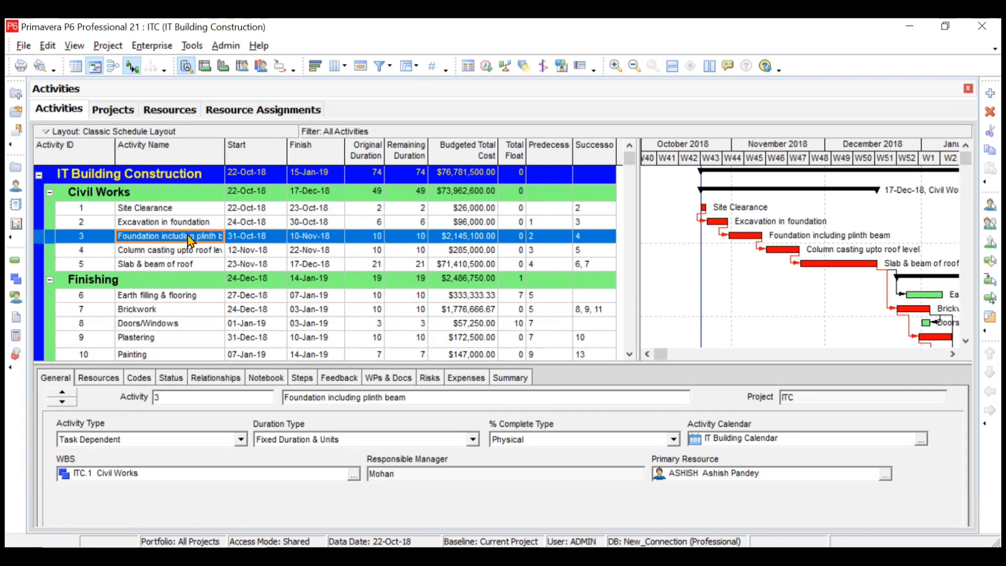
scroll(190, 242, "down", 3)
scroll(190, 242, "up", 3)
Step: Group the activities by Activity Type instead of WBS using Group and Sort
left_click(419, 70)
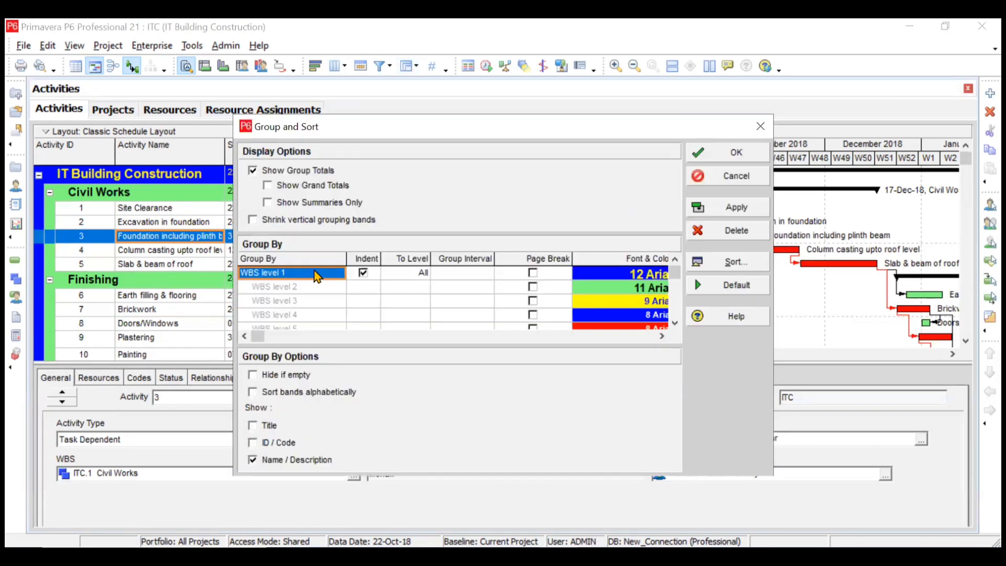
left_click(318, 275)
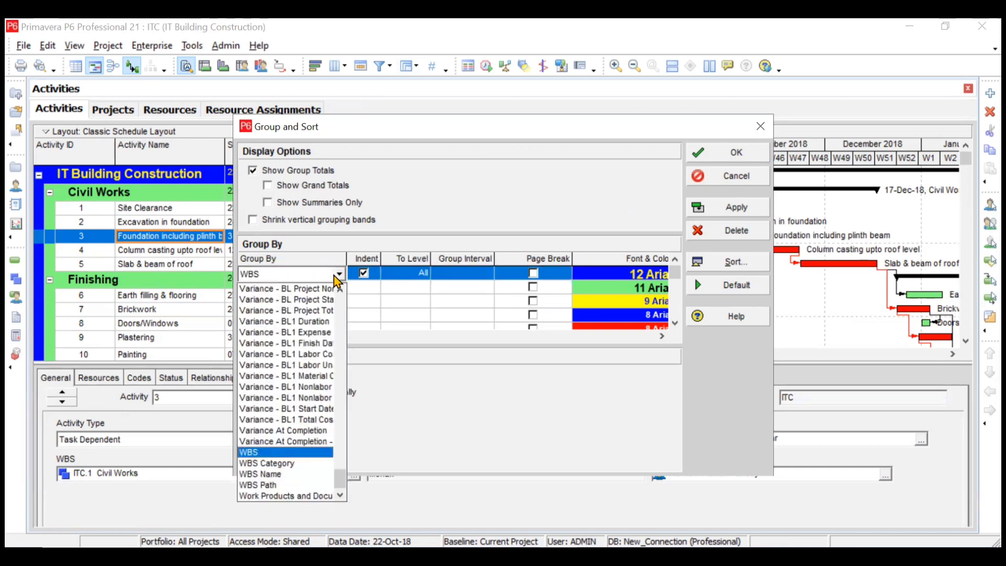
left_click(339, 277)
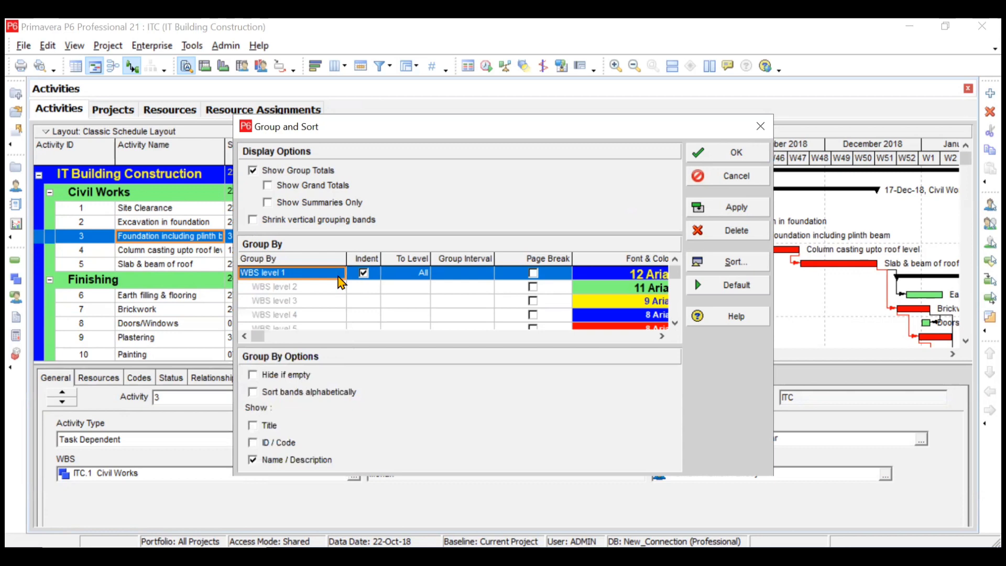
left_click(338, 276)
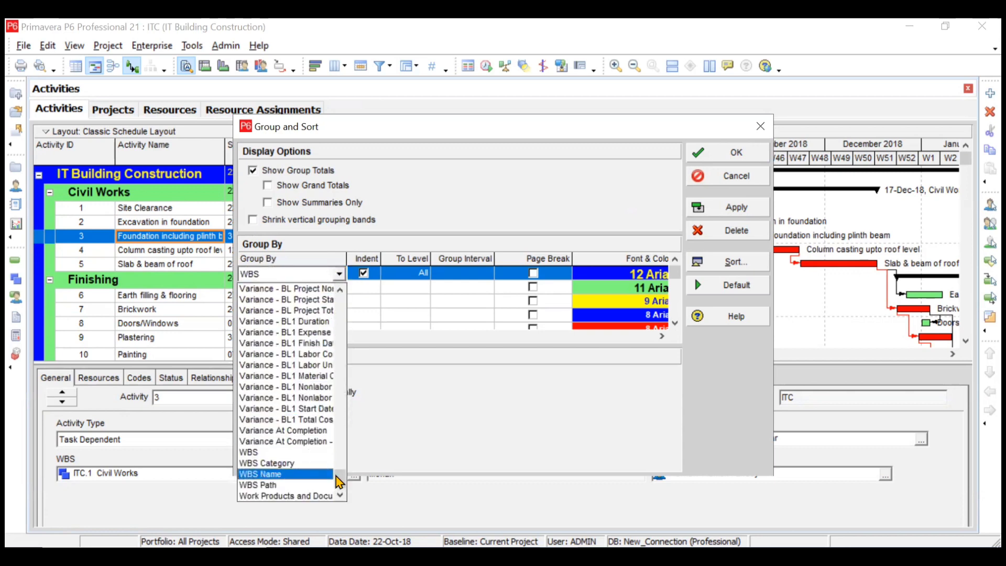
left_click_drag(341, 479, 340, 327)
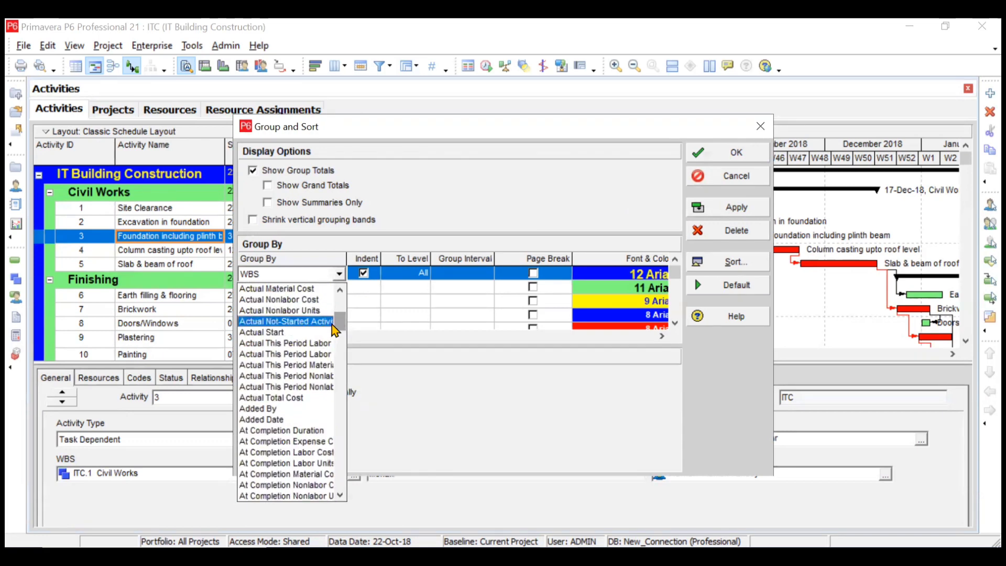
scroll(341, 325, "up", 4)
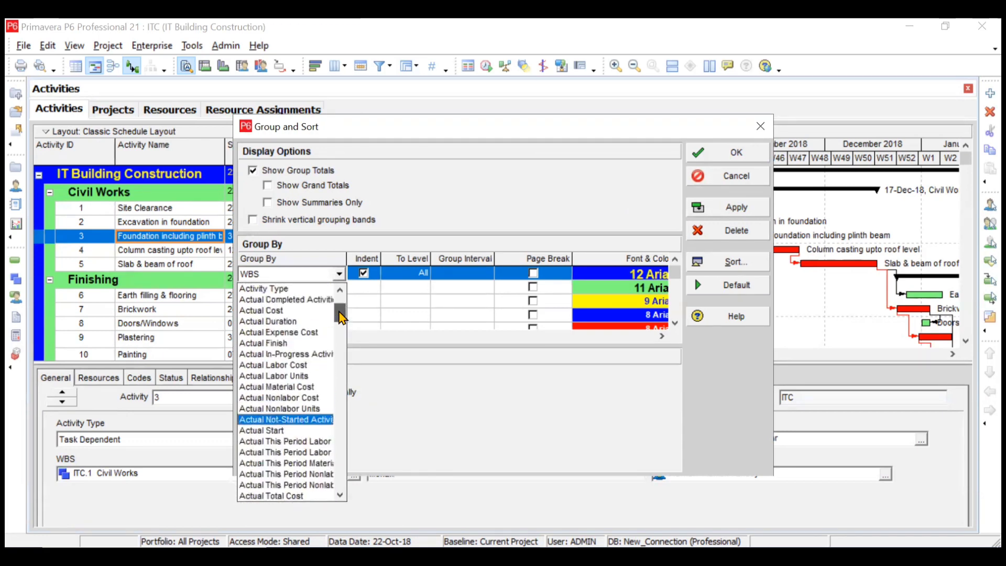
left_click(288, 324)
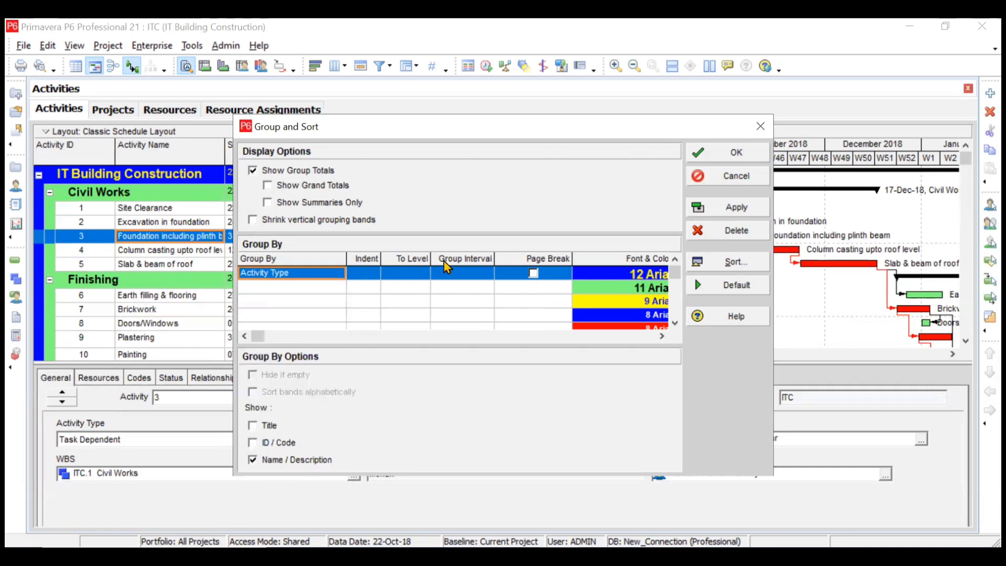
left_click(733, 157)
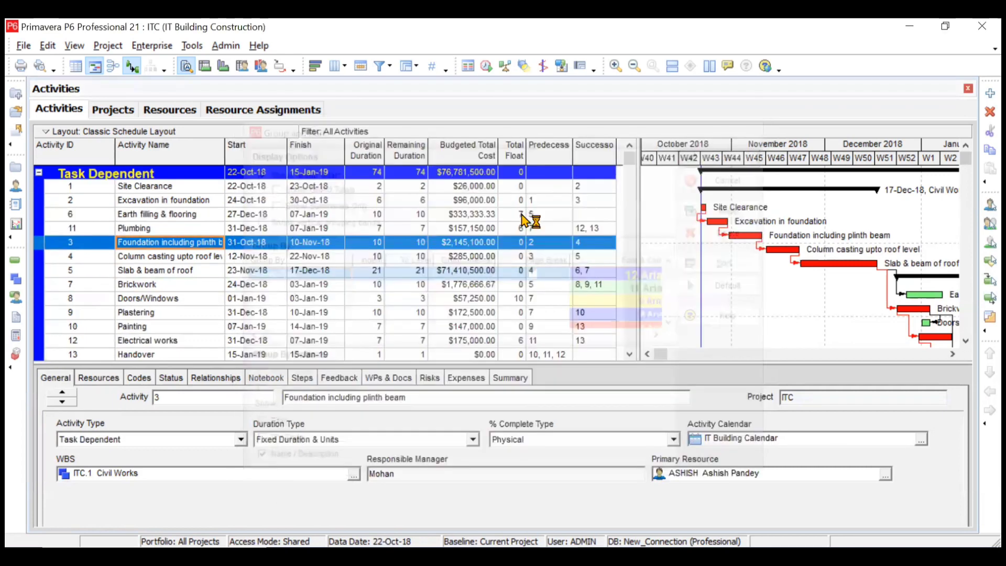
Step: Examine which activities are listed under the Task Dependent band
scroll(375, 251, "down", 1)
scroll(375, 252, "up", 1)
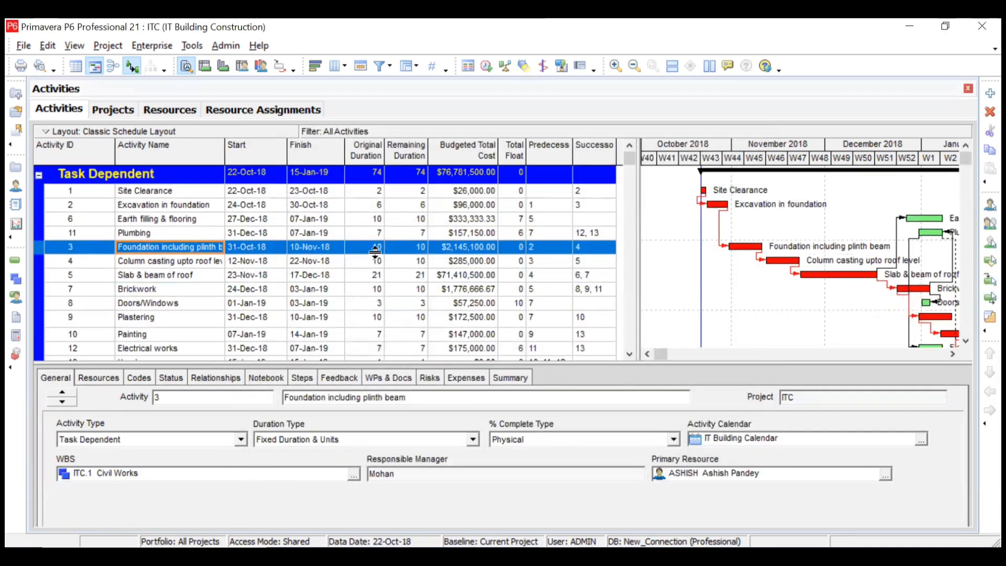
scroll(375, 252, "down", 1)
scroll(375, 252, "up", 1)
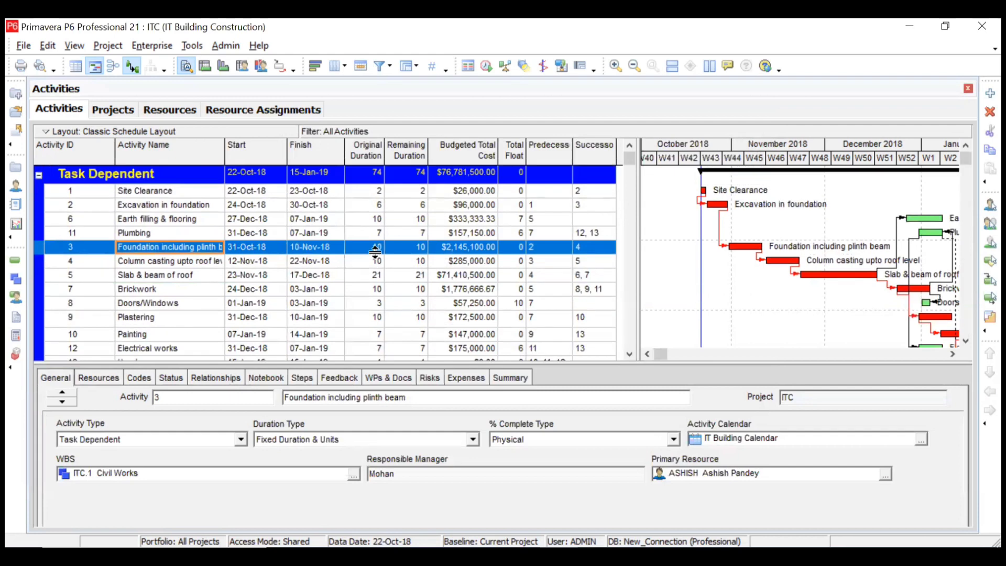
left_click(185, 172)
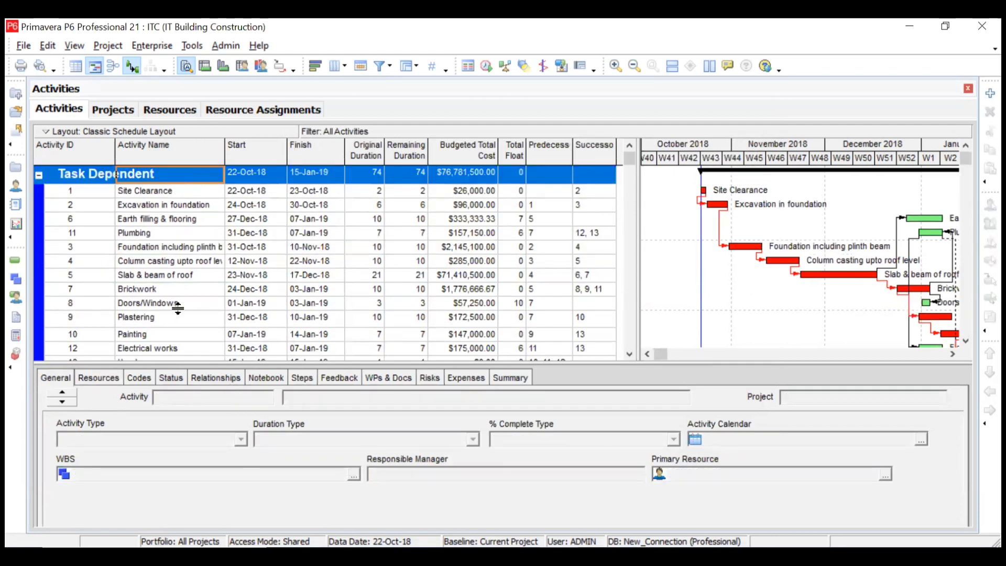
scroll(186, 324, "down", 1)
scroll(185, 325, "up", 1)
Step: Set the activity grouping back to WBS in Group and Sort
left_click(407, 67)
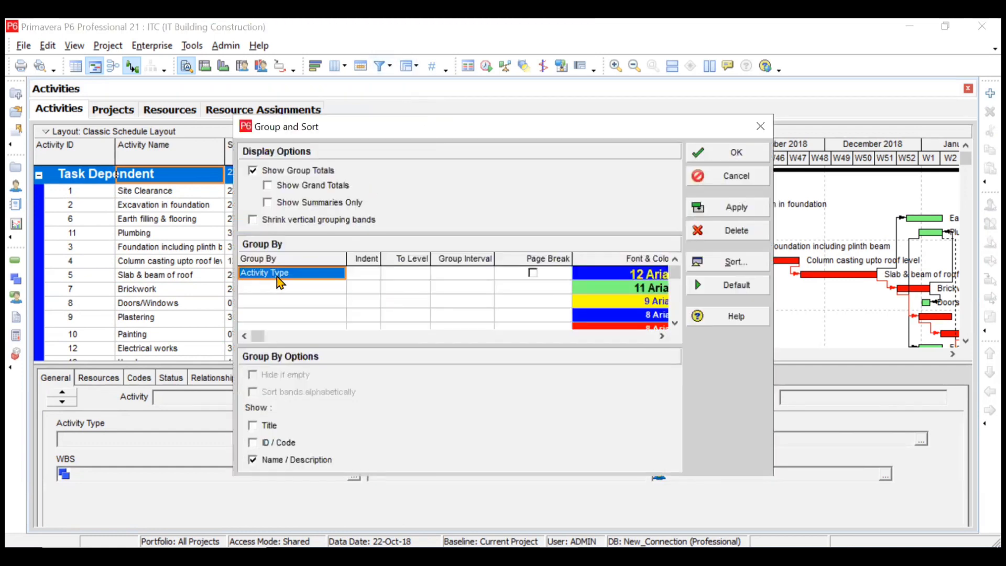
left_click(280, 282)
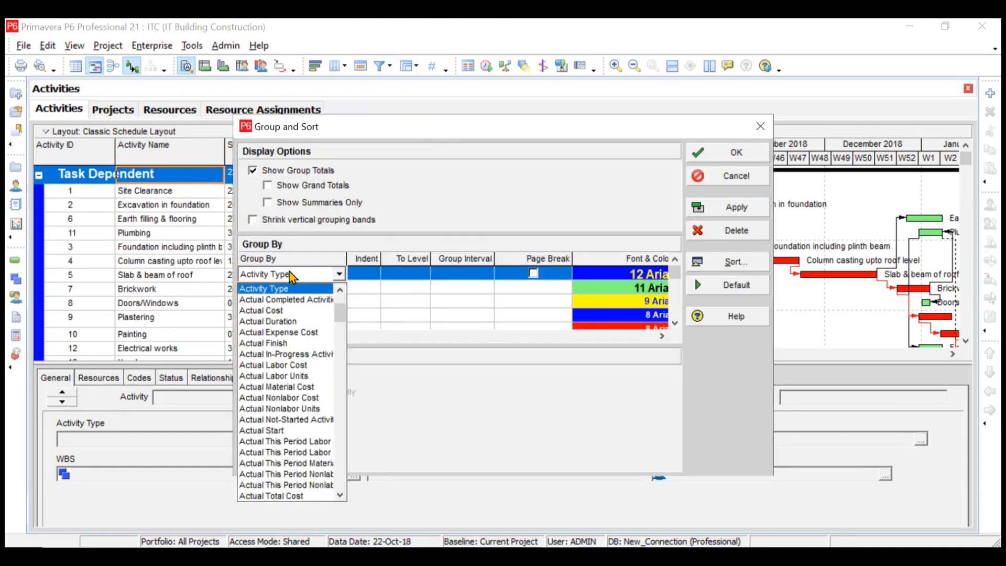
scroll(291, 277, "down", 15)
left_click(291, 275)
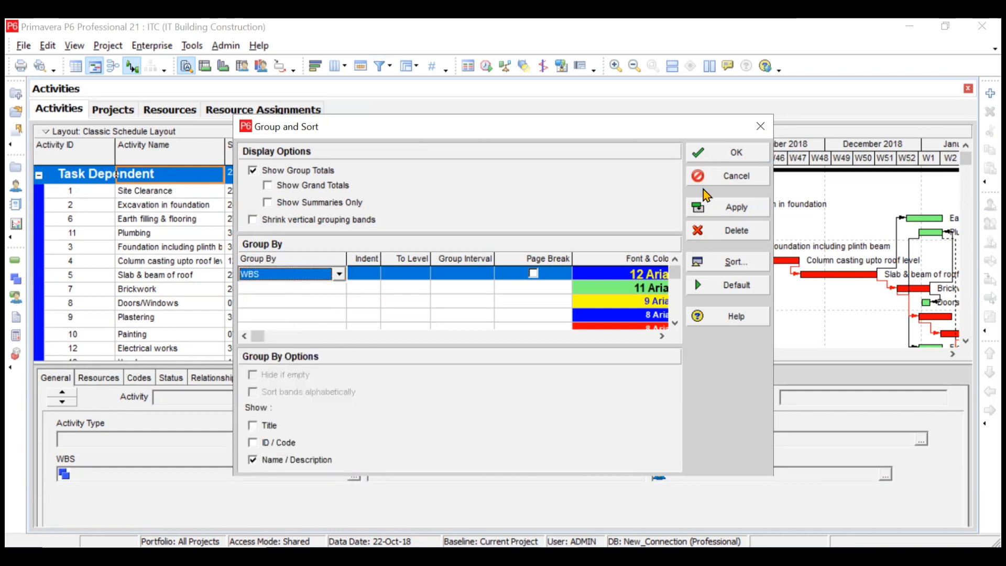
left_click(734, 153)
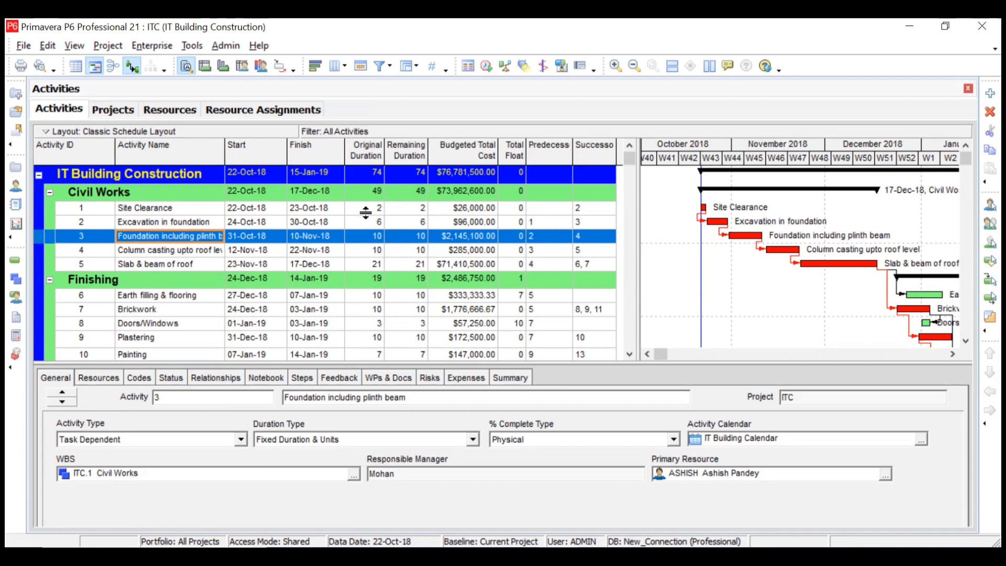
Step: Open the enterprise-wide activity codes for editing
left_click(165, 52)
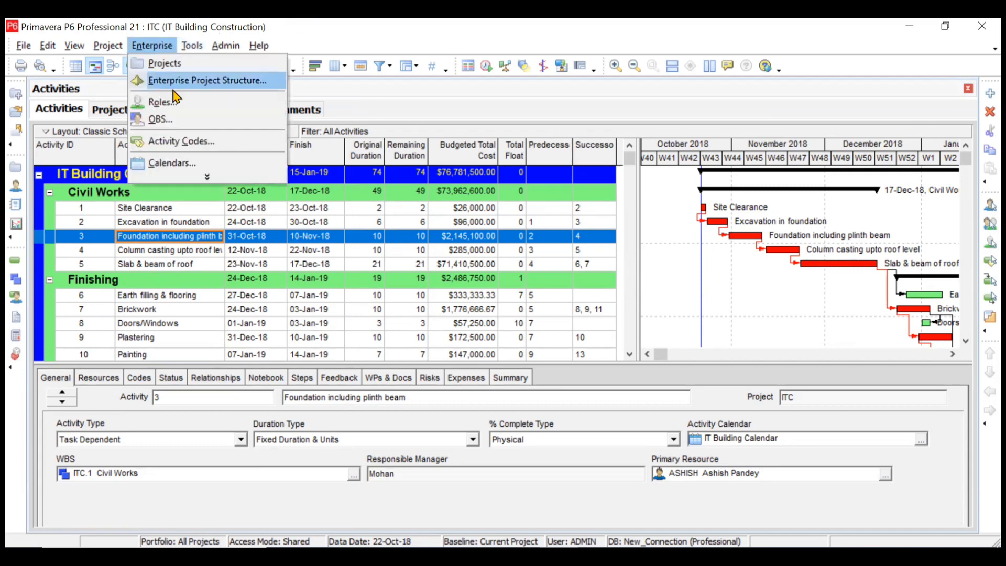
left_click(209, 177)
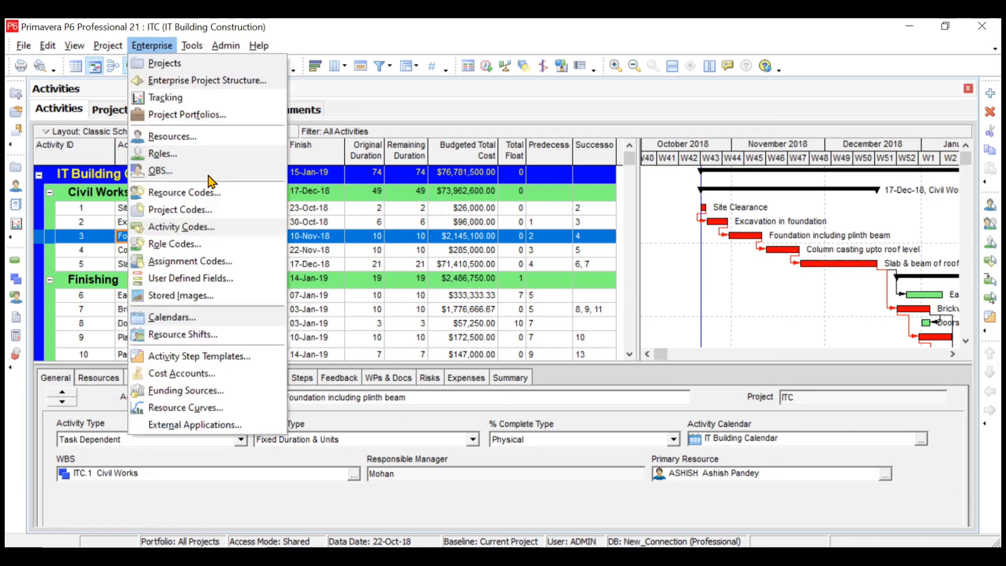
left_click(209, 229)
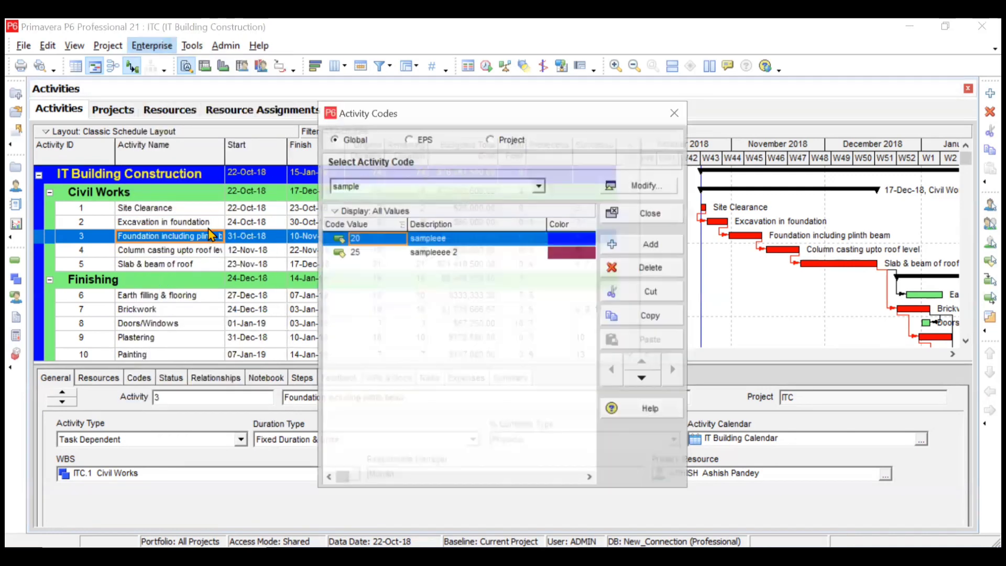
Step: Examine the EPS-level code definitions and selectable EPS nodes, plus the activity codes existing at Project and Global level
left_click(408, 139)
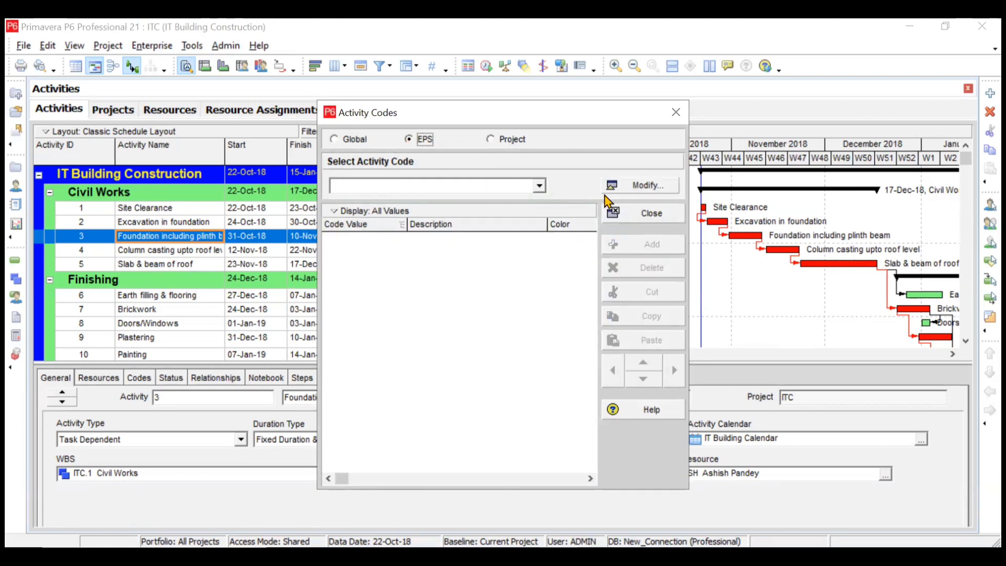
left_click(645, 185)
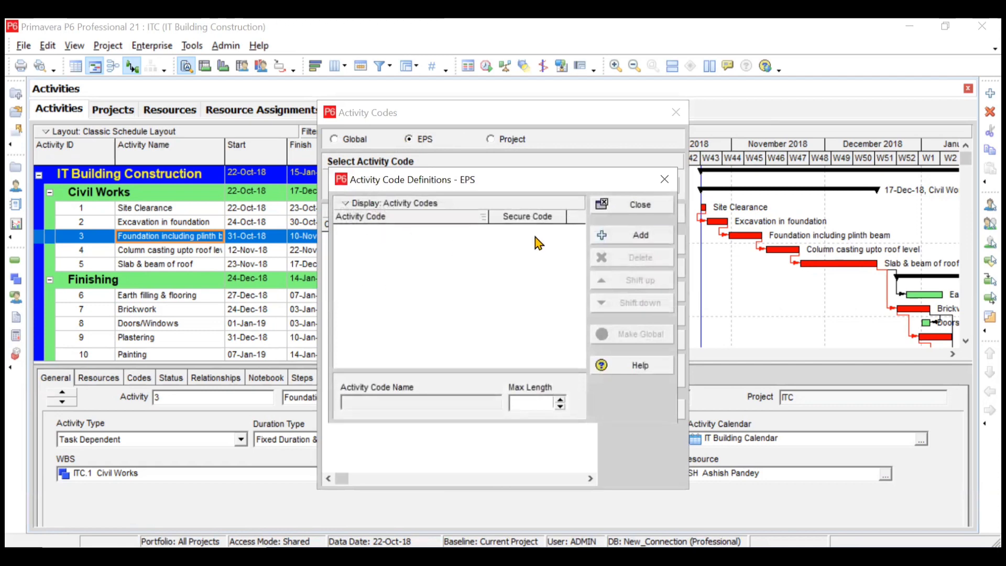
left_click(638, 236)
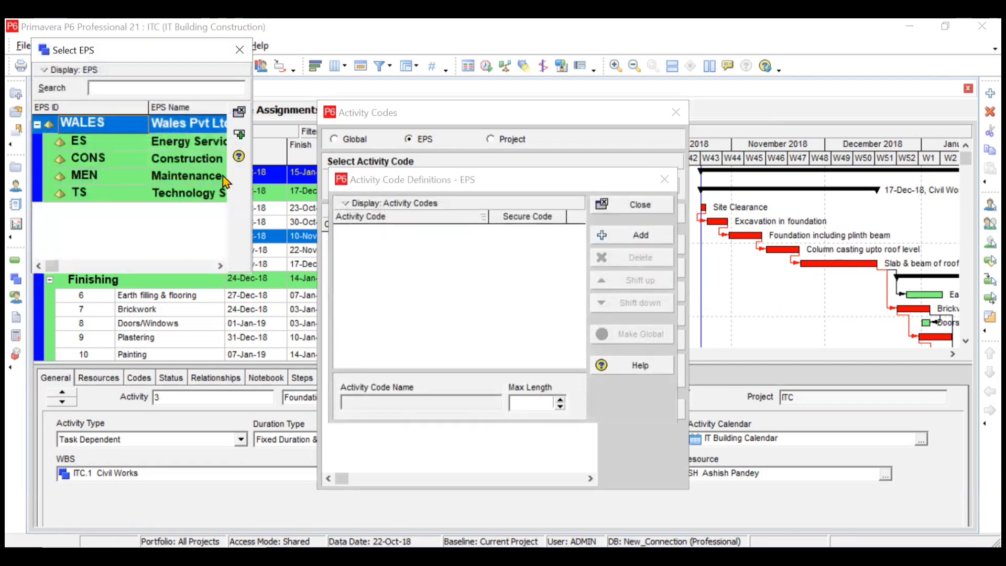
left_click(102, 149)
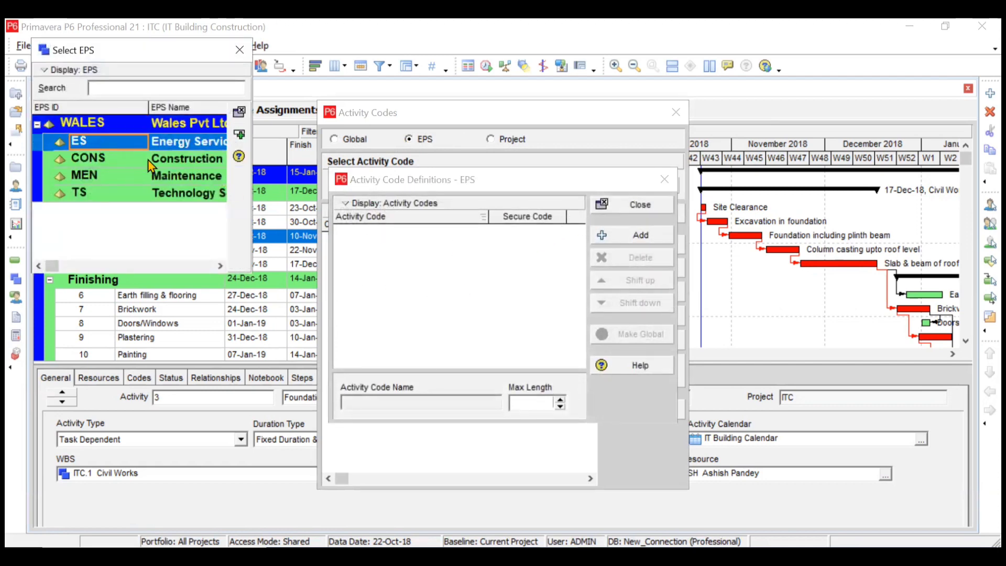
left_click(239, 50)
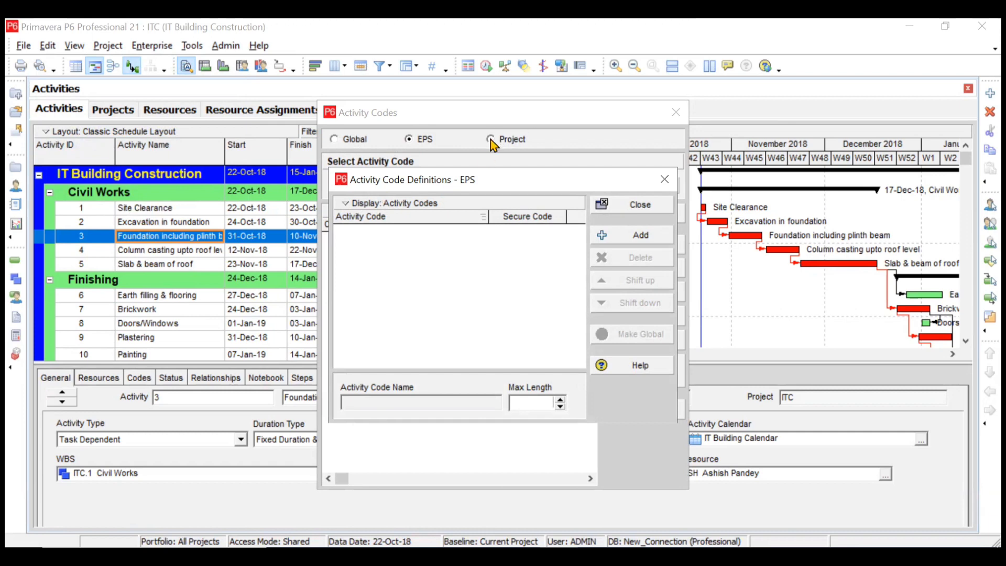
left_click(664, 179)
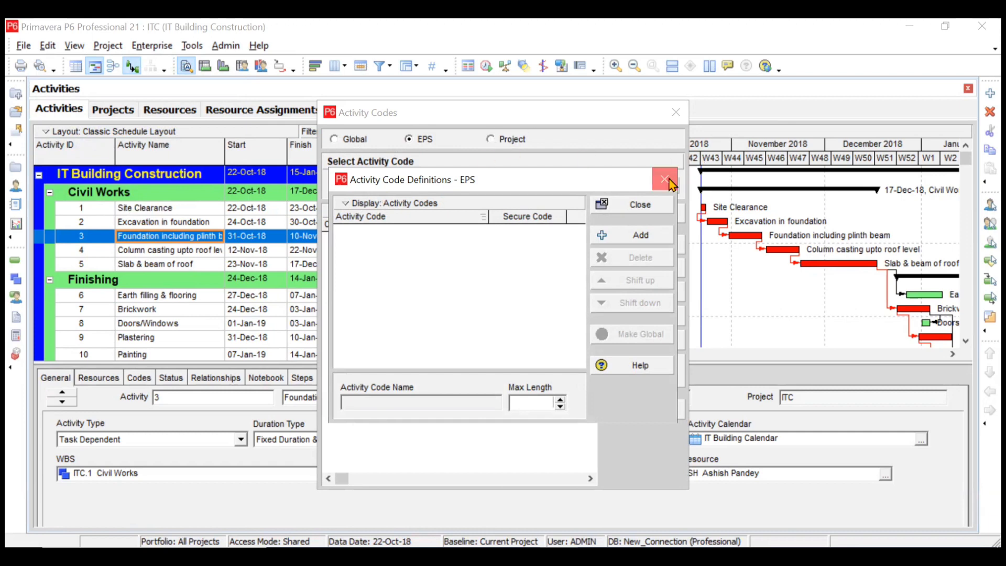
left_click(335, 139)
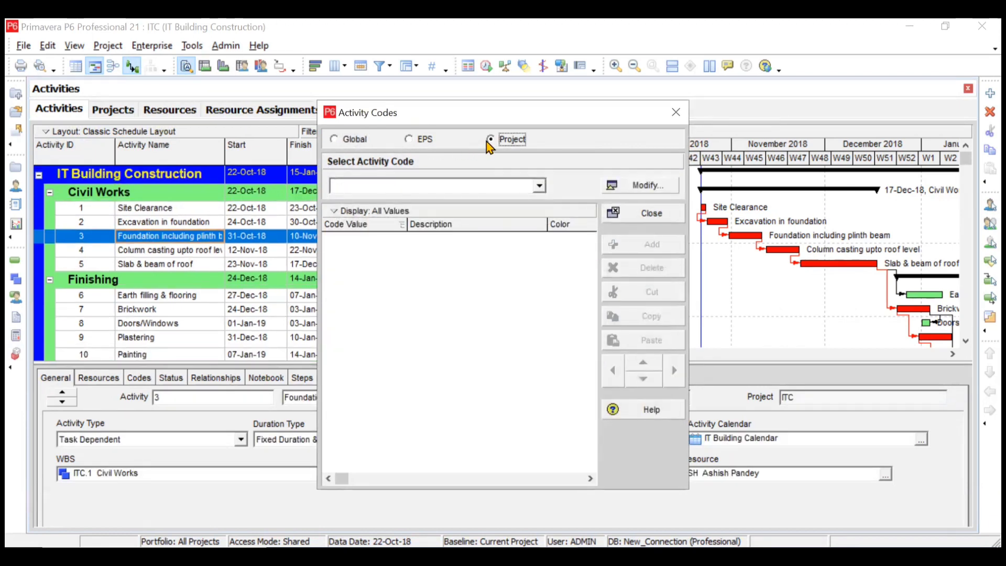
left_click(335, 141)
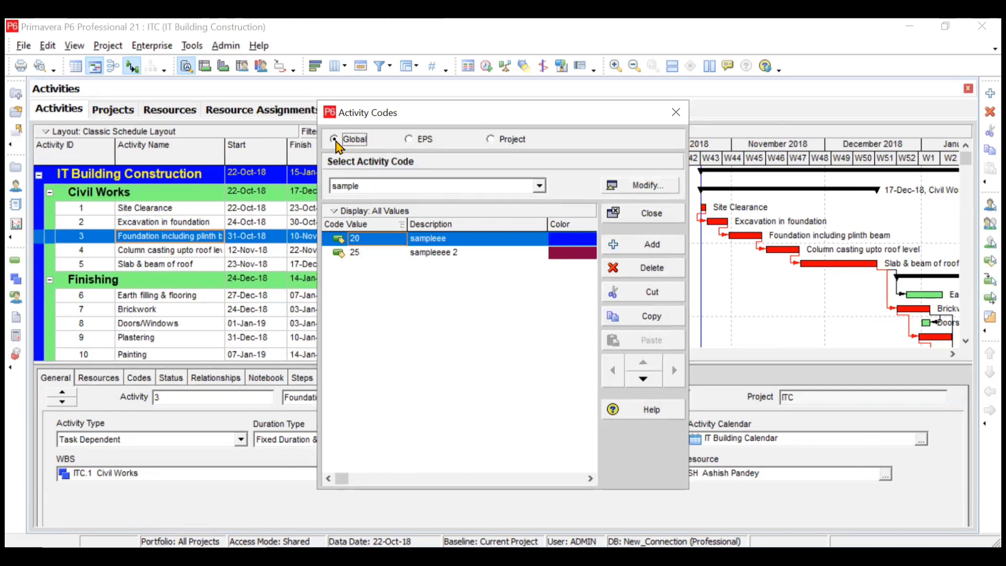
Step: Create a project-level activity code named Subcontractor with a maximum length of 20
left_click(490, 139)
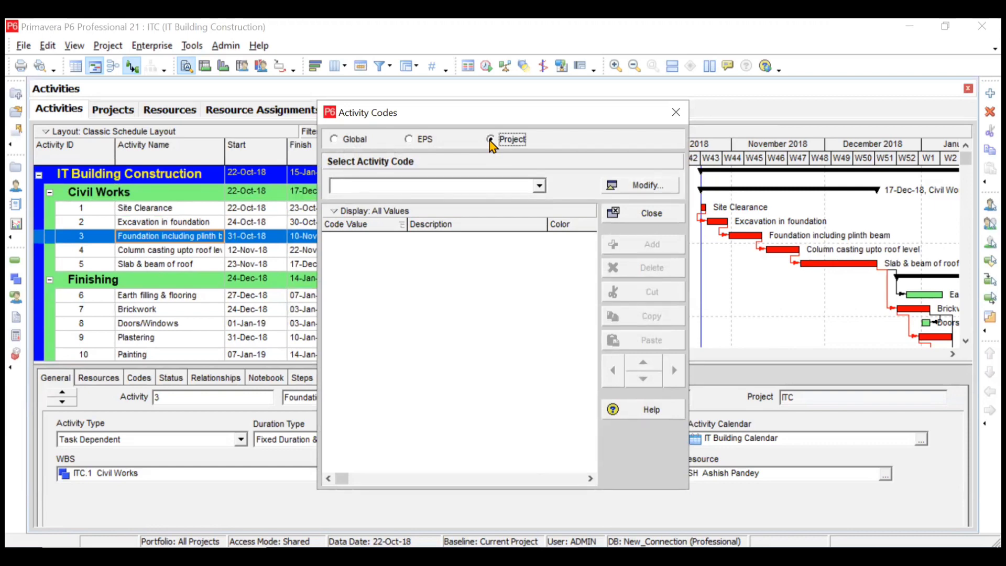
left_click(656, 186)
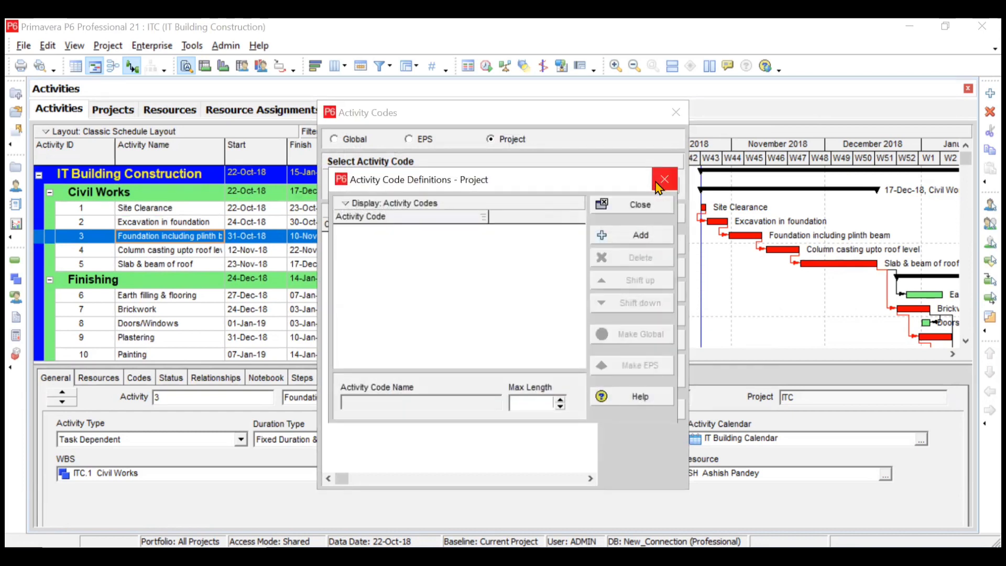
left_click(617, 240)
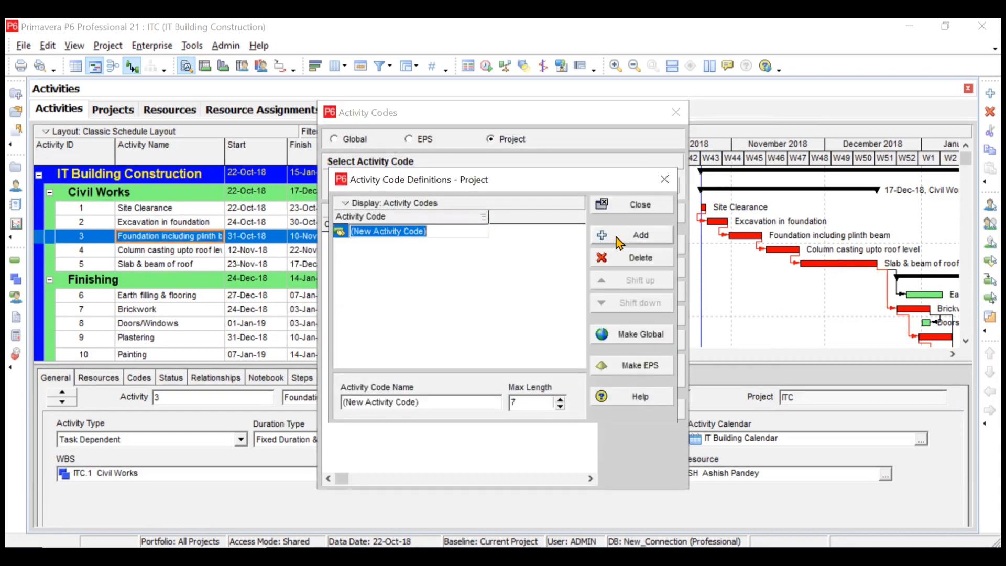
type("Su")
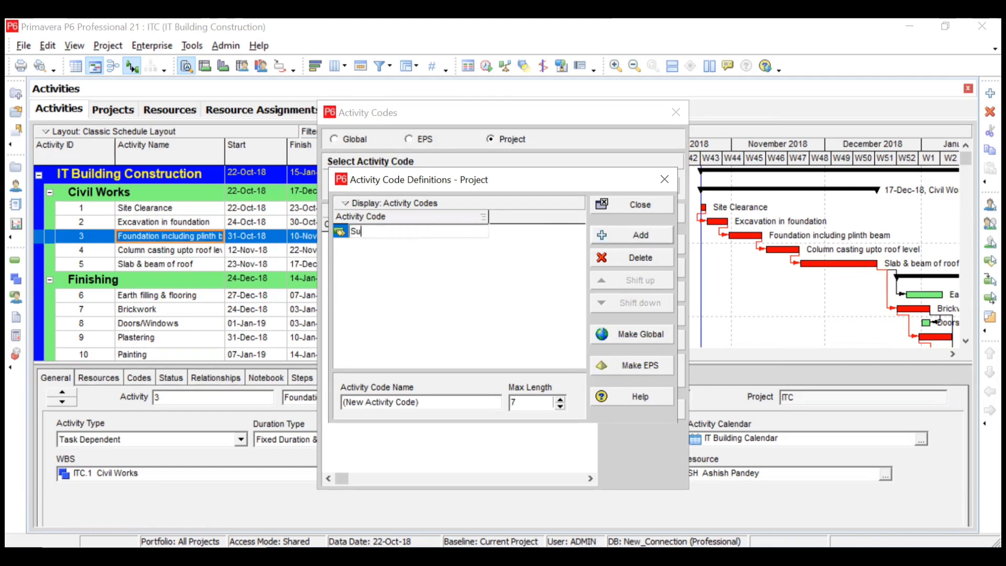
type("bcontractor")
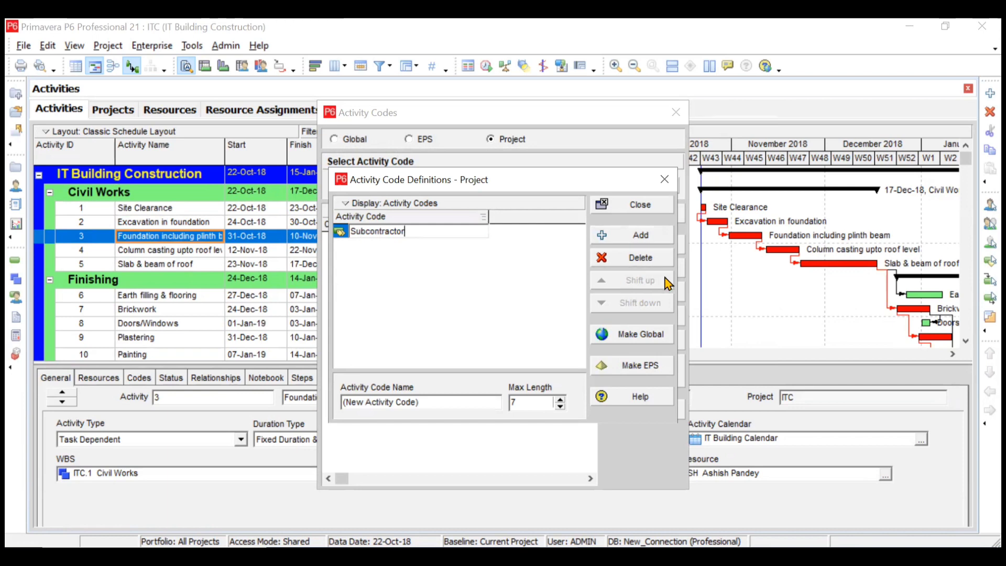
left_click(465, 332)
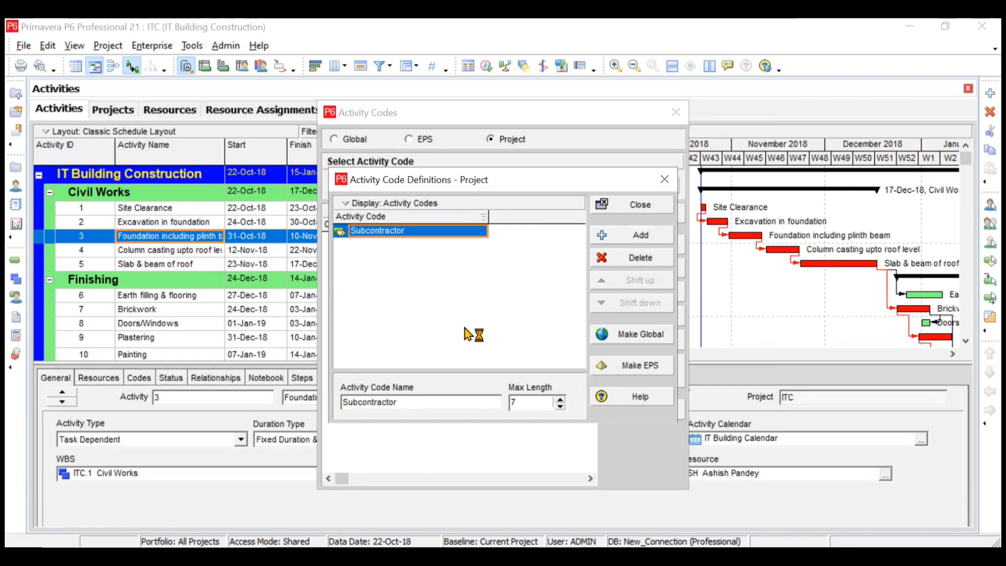
left_click(521, 401)
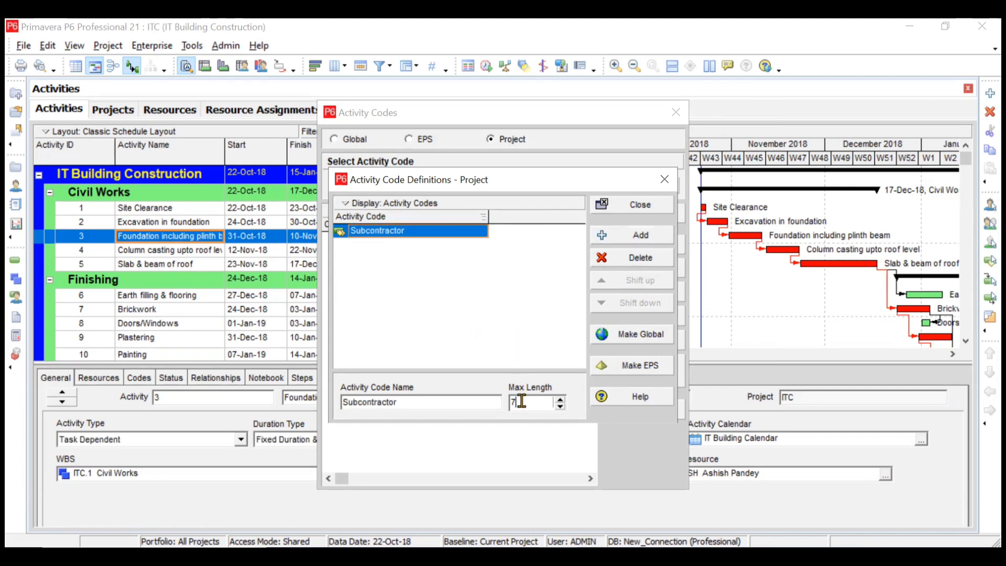
type("20")
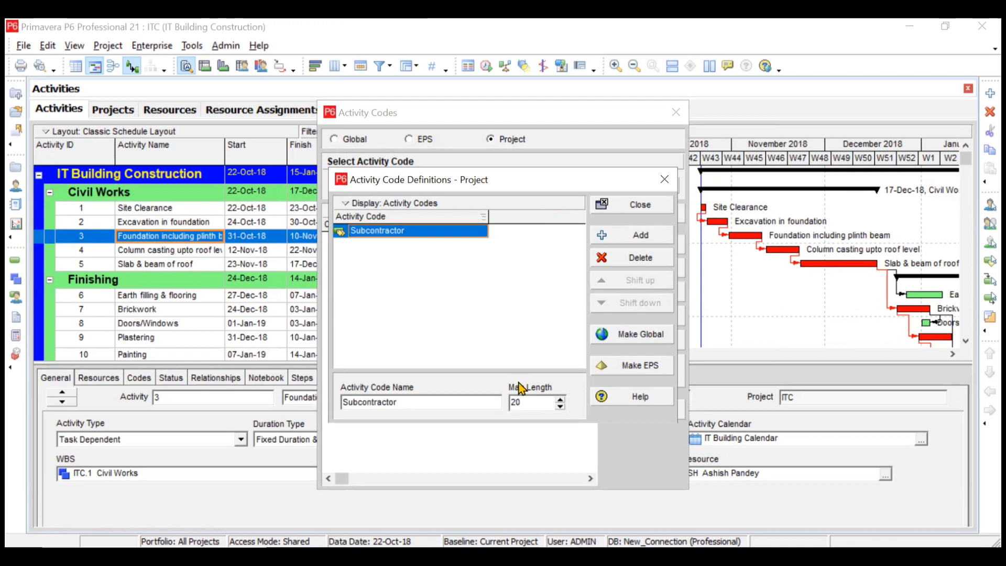
left_click(495, 306)
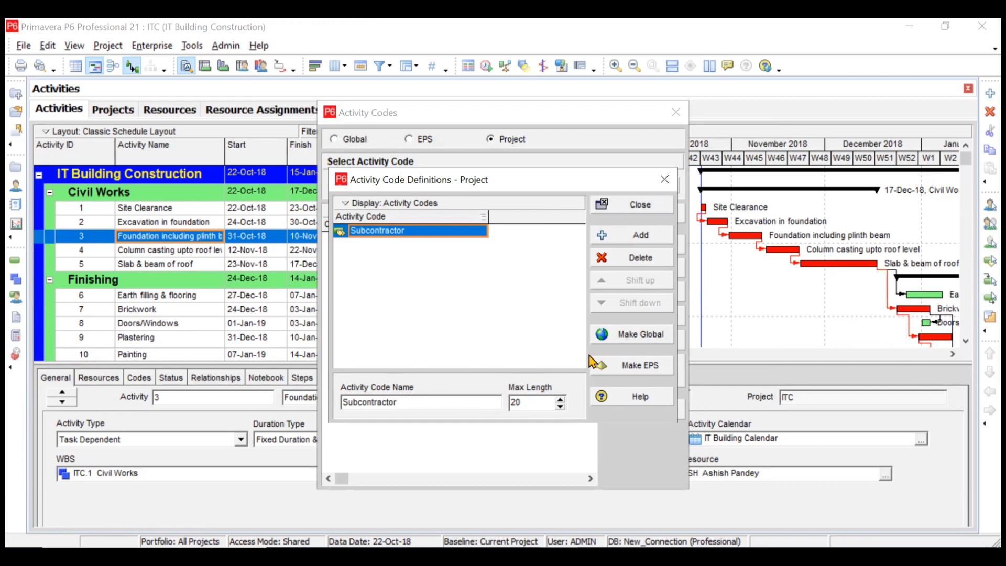
left_click(655, 206)
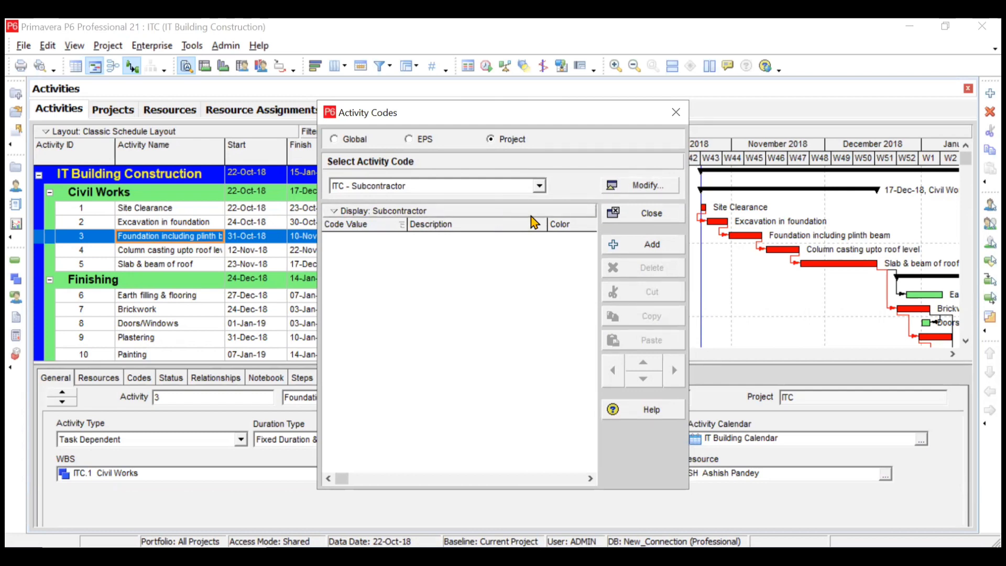
Step: Add a code value FIN with the description "Finishing Pvt Ltd." to the Subcontractor activity code
left_click(650, 244)
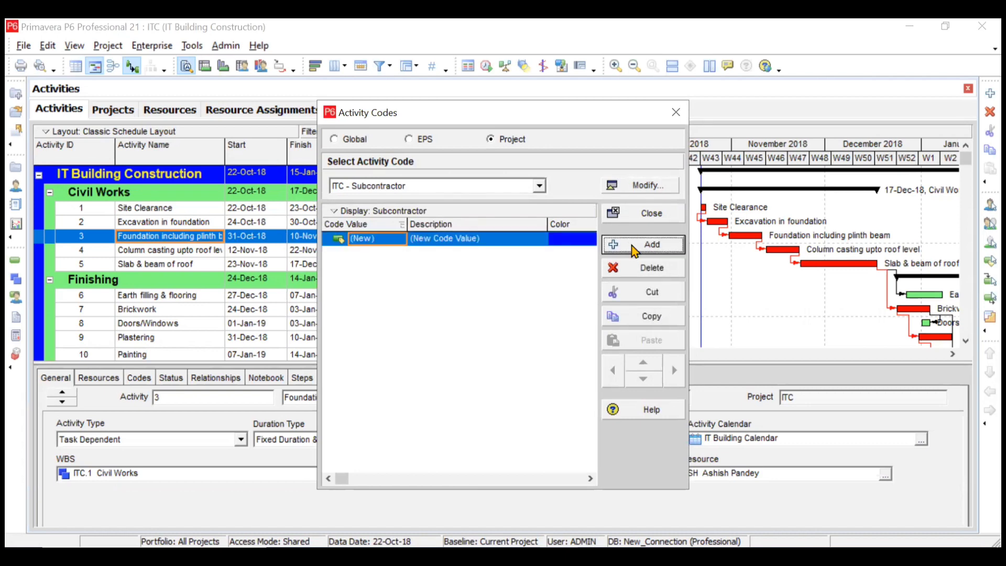
left_click(379, 238)
type("Fin")
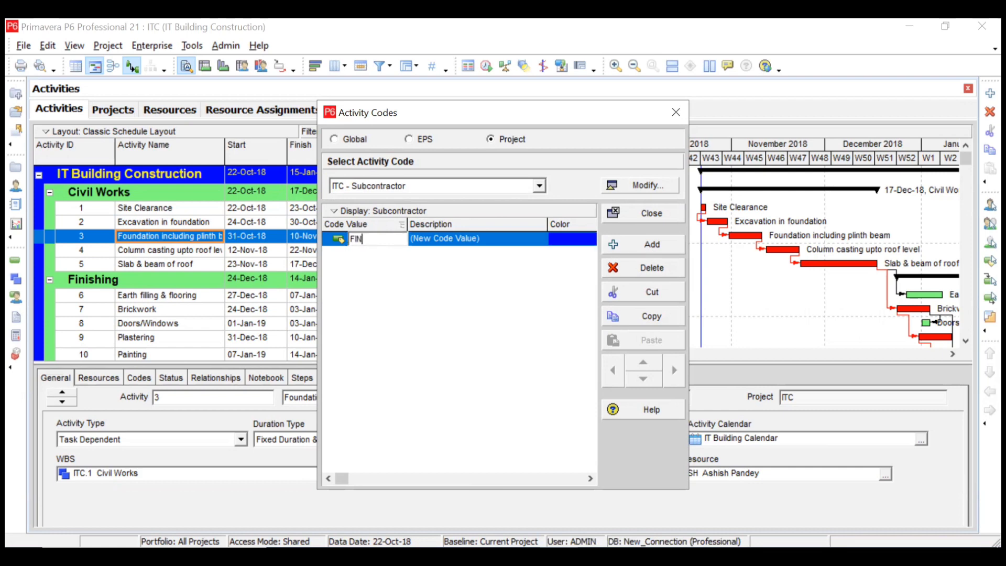
left_click(478, 242)
left_click(478, 242)
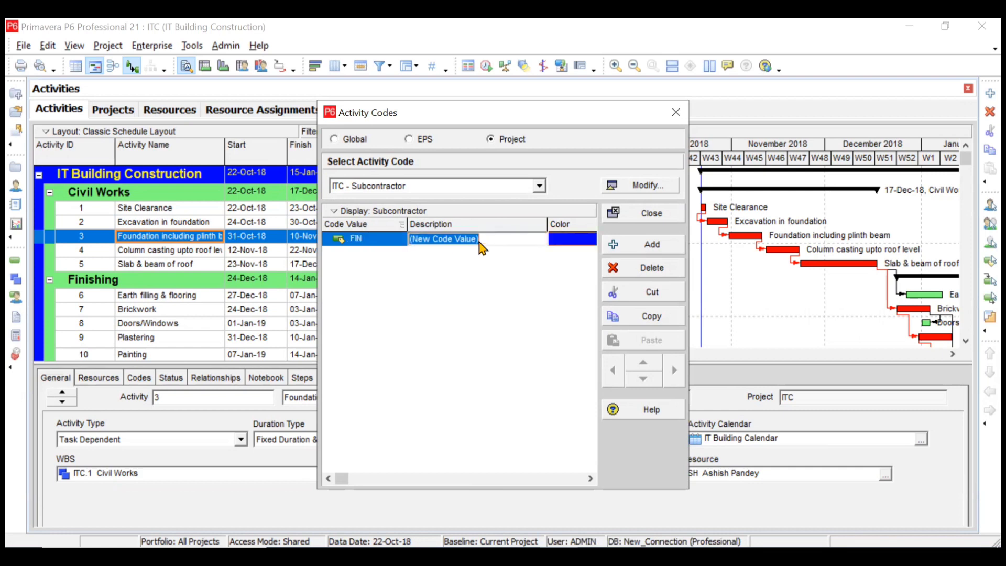
type("Finishing Pvt L")
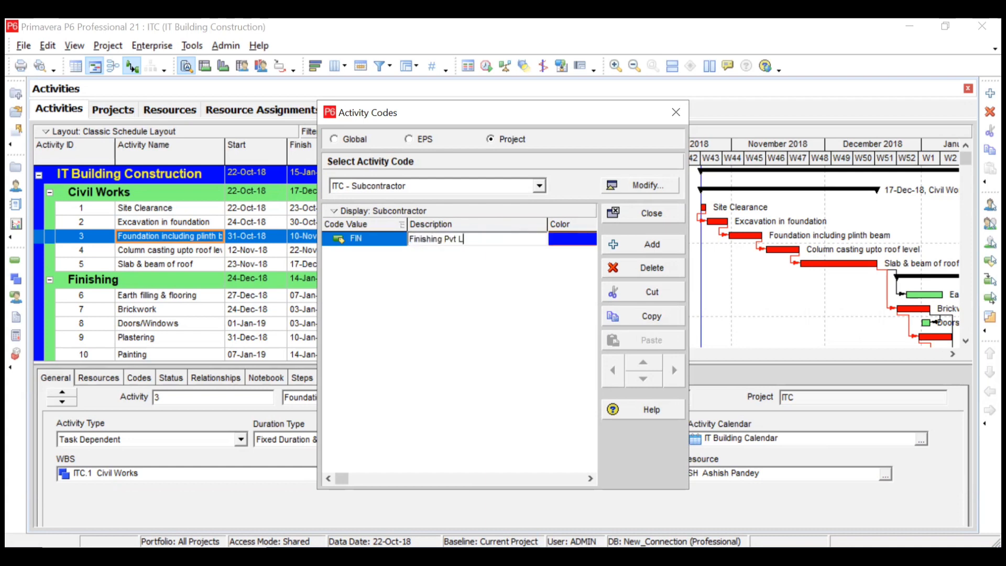
type("td.")
key("Return")
Step: Set the color of the FIN code value to green
left_click(568, 240)
left_click(567, 240)
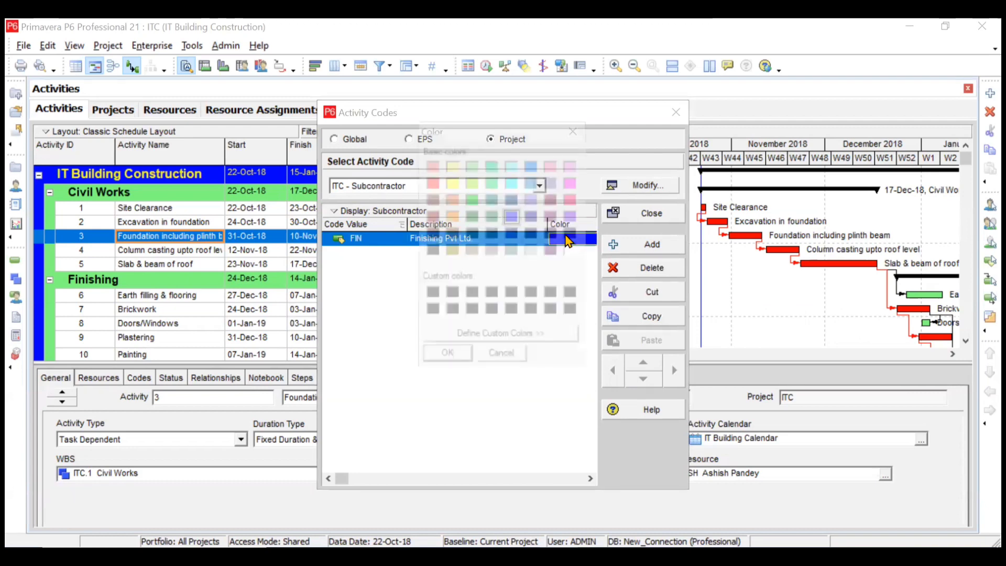
left_click(492, 166)
left_click(446, 360)
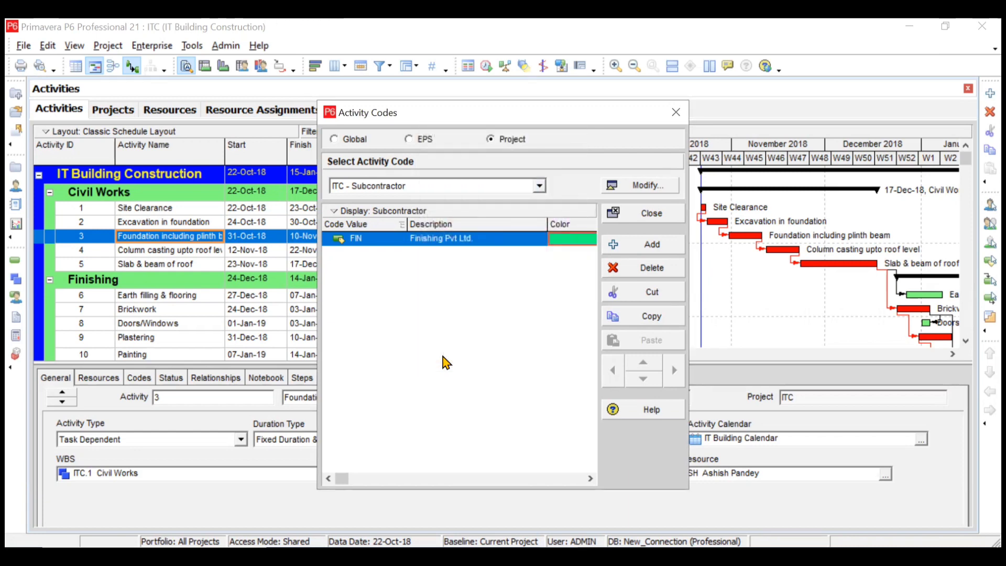
Step: Add a second Subcontractor code value PQ with the description "PQ Engineering Ltd."
left_click(649, 250)
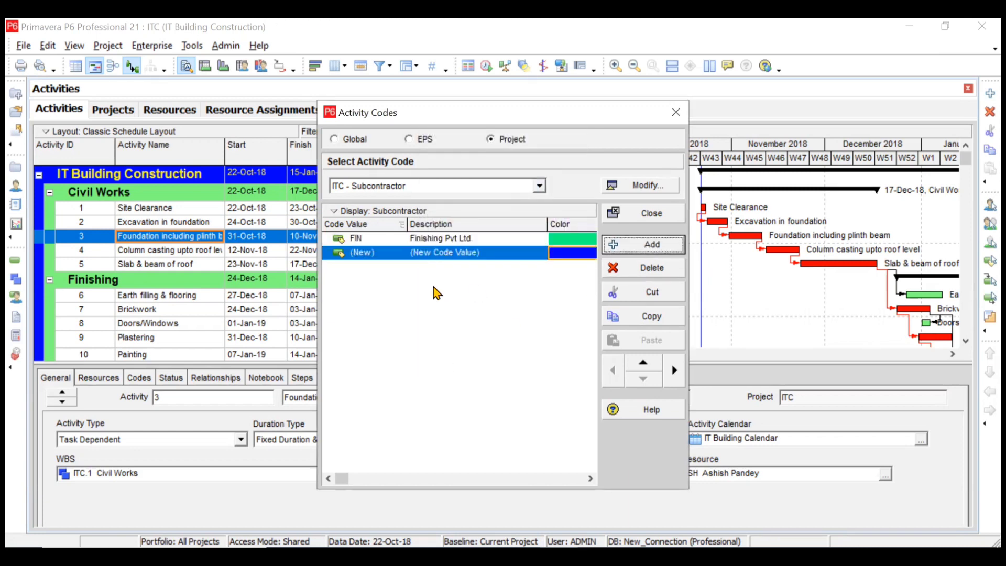
left_click(372, 254)
left_click(373, 254)
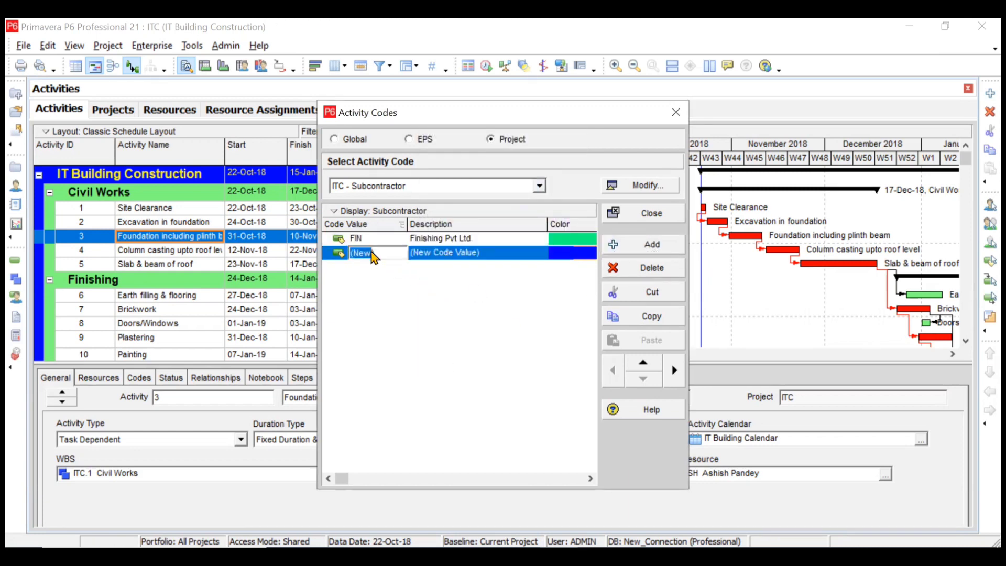
type("PQ")
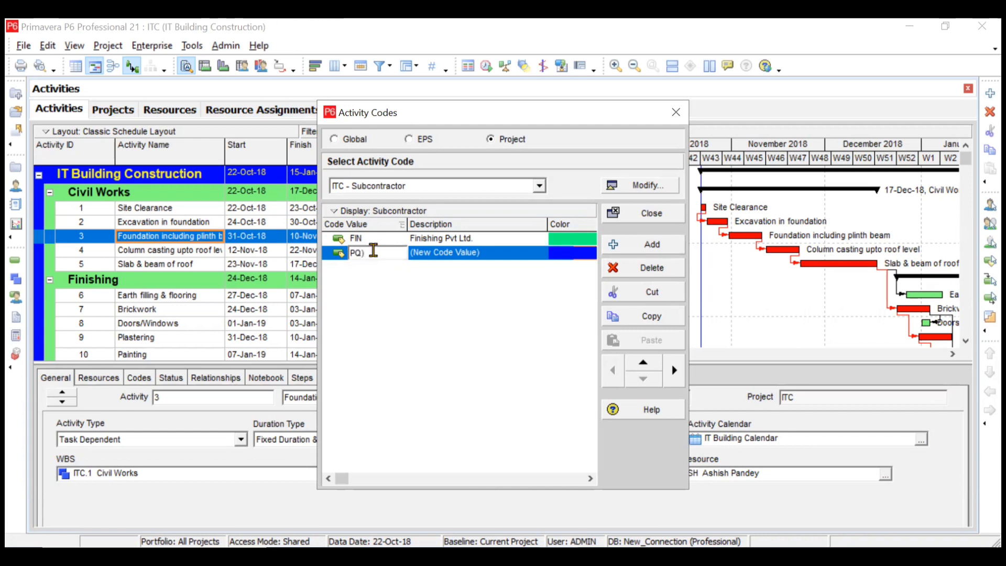
left_click(478, 253)
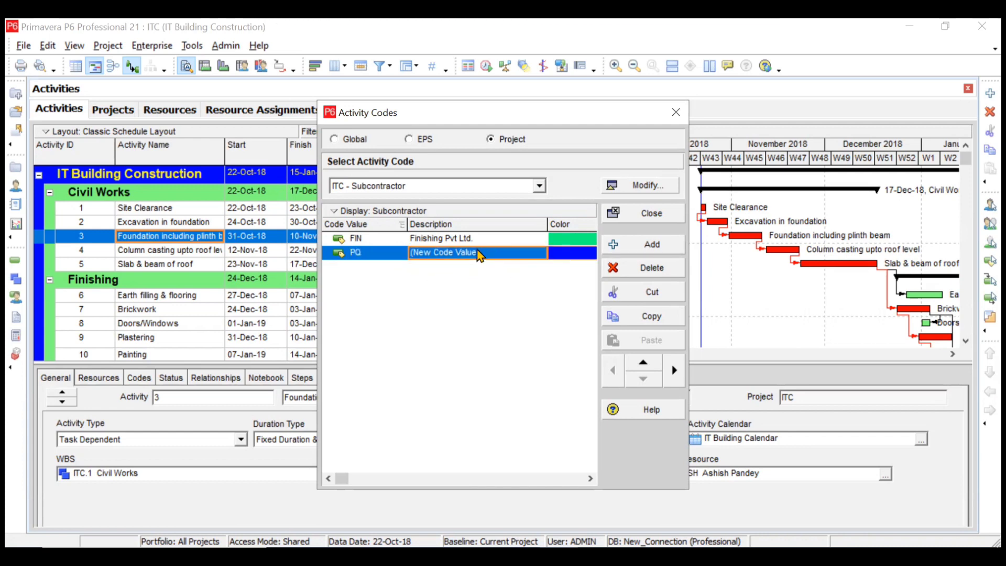
left_click(476, 250)
type("PQ ")
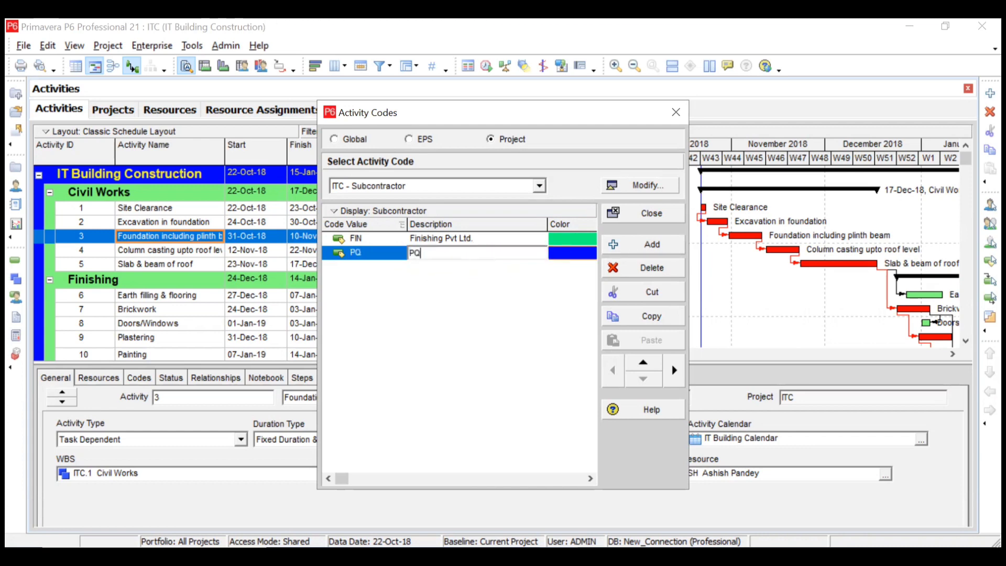
type("Engine")
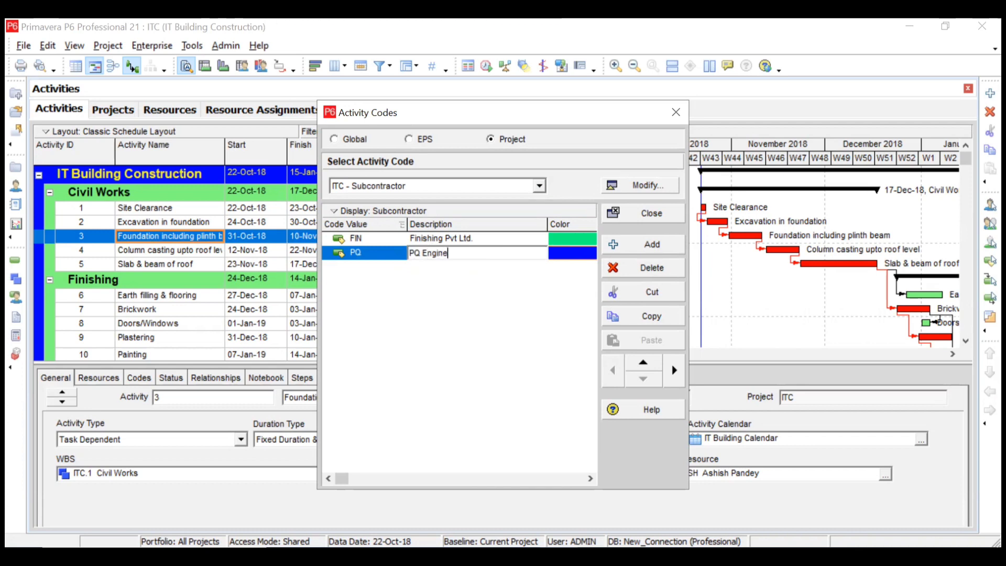
type("ering Ltd")
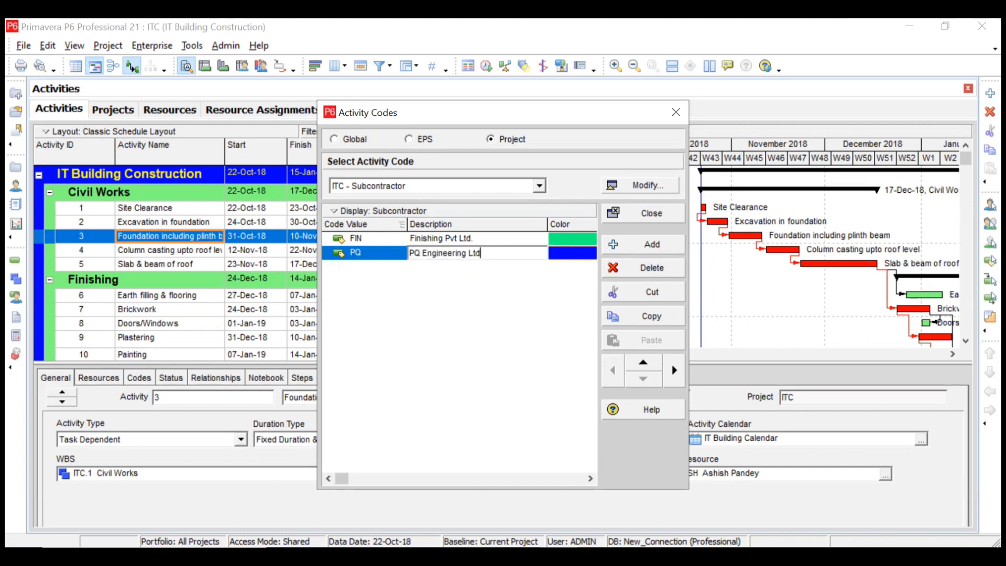
type(".")
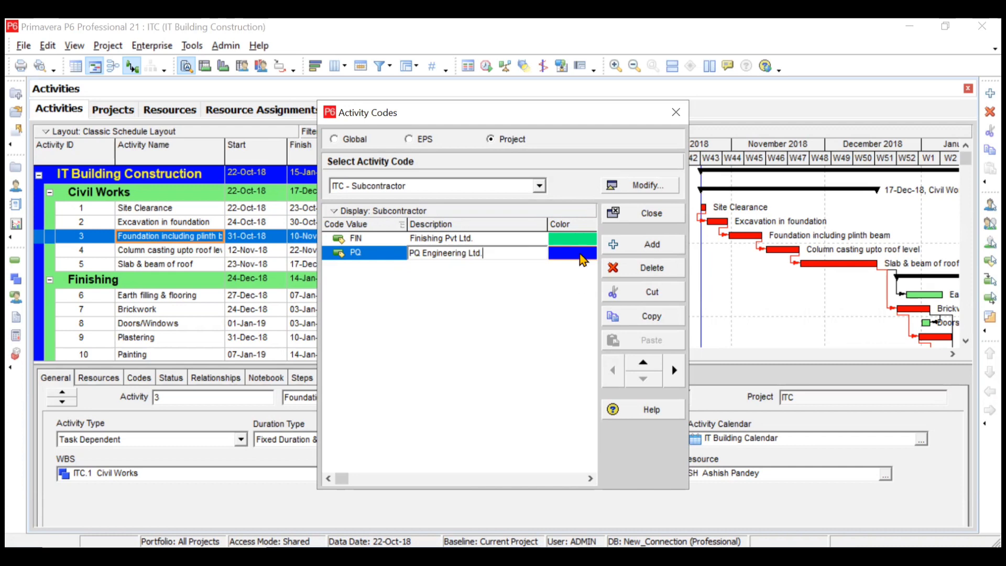
Step: Set the color of the PQ code value to purple
double_click(580, 255)
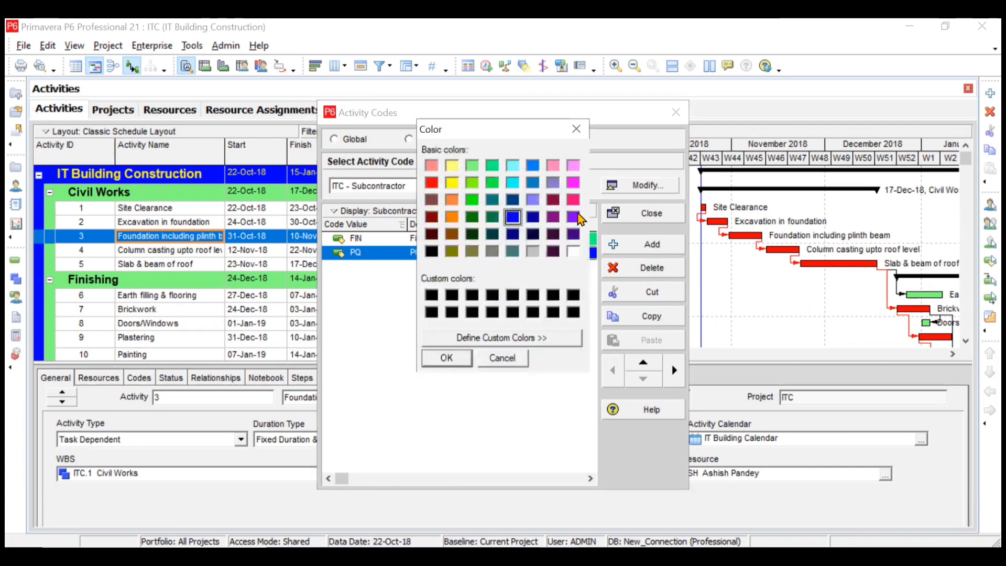
left_click(576, 217)
left_click(448, 358)
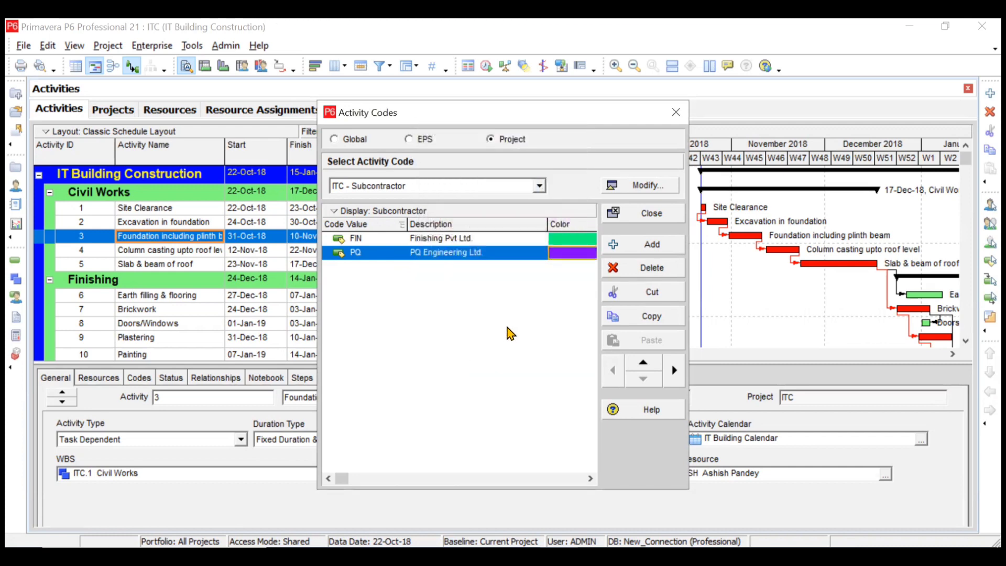
Step: Add a third Subcontractor code value ESE with the description "ESE Pvt Ltd."
left_click(654, 244)
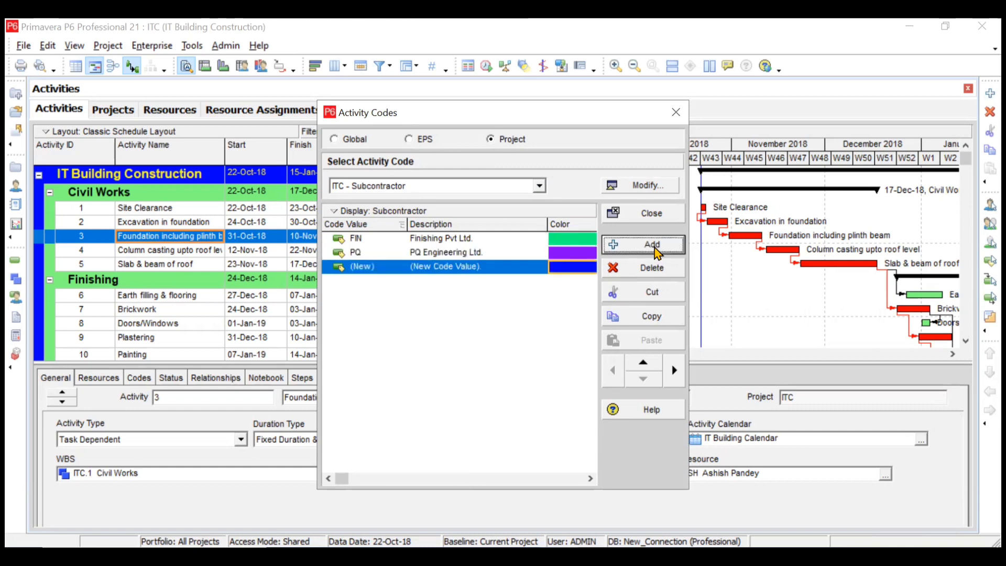
left_click(380, 267)
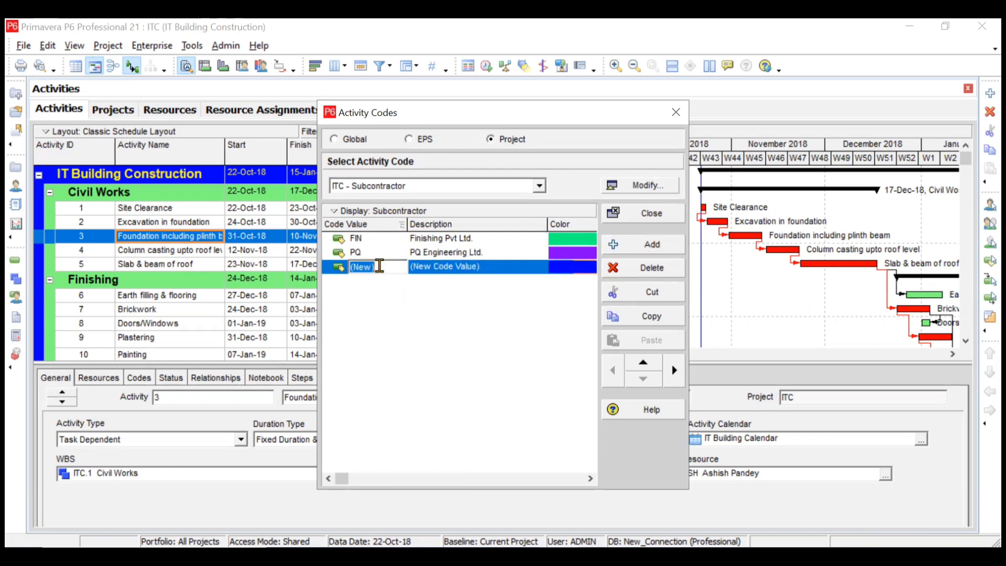
type("ESE")
left_click(493, 270)
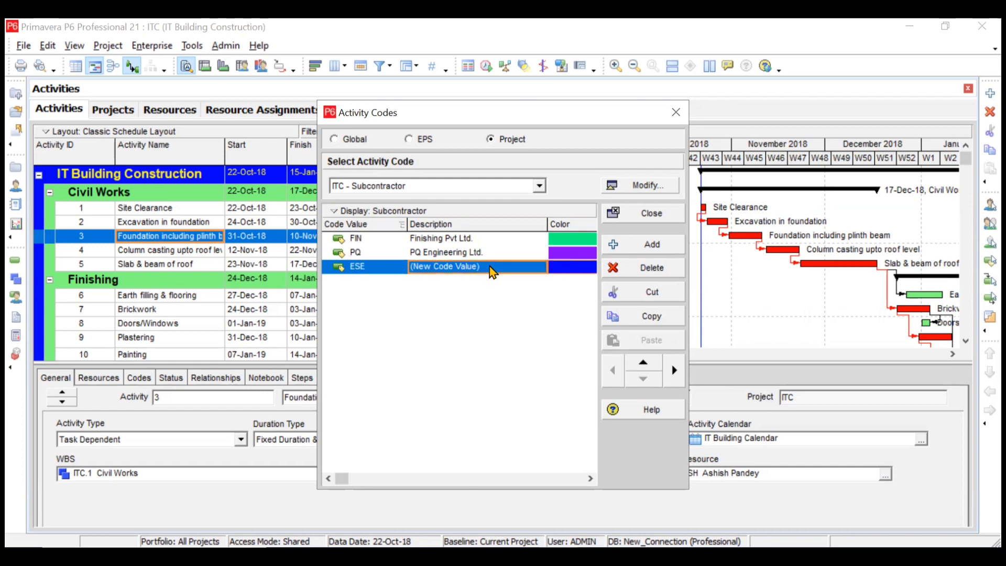
type("e")
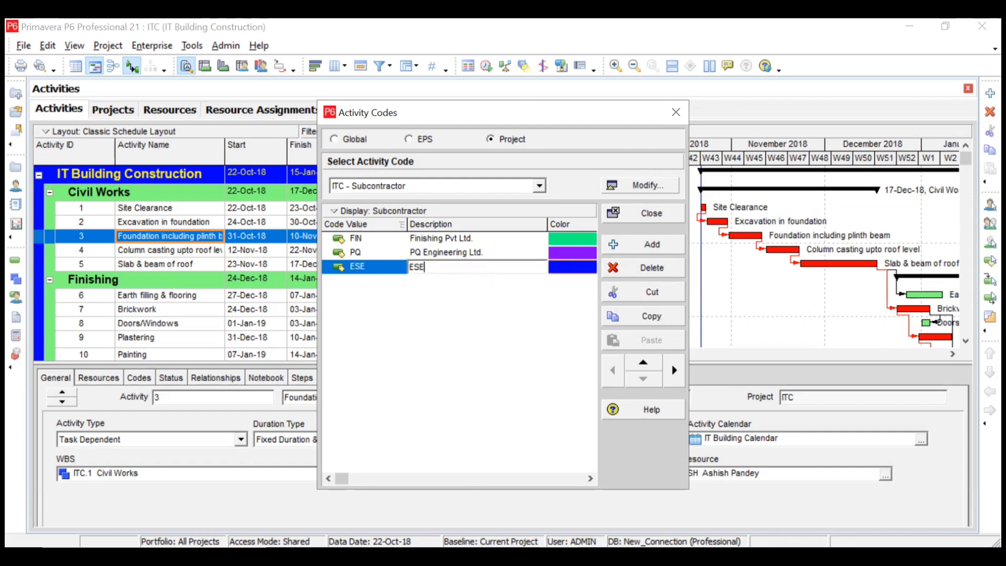
type("SE Pvt Ltd.")
Step: Set the color of the ESE code value to light yellow and close the activity codes dialog
left_click(583, 271)
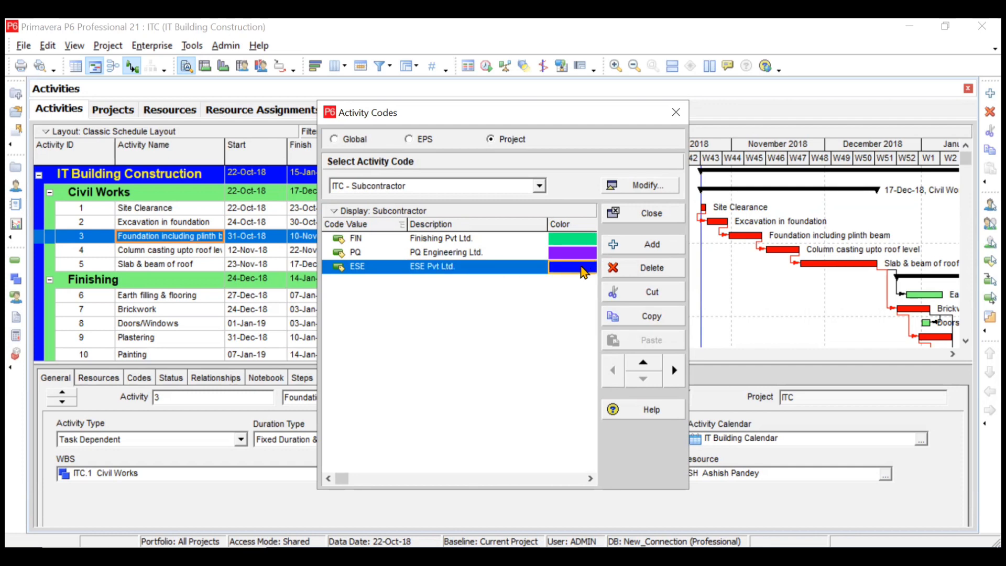
left_click(583, 271)
left_click(452, 165)
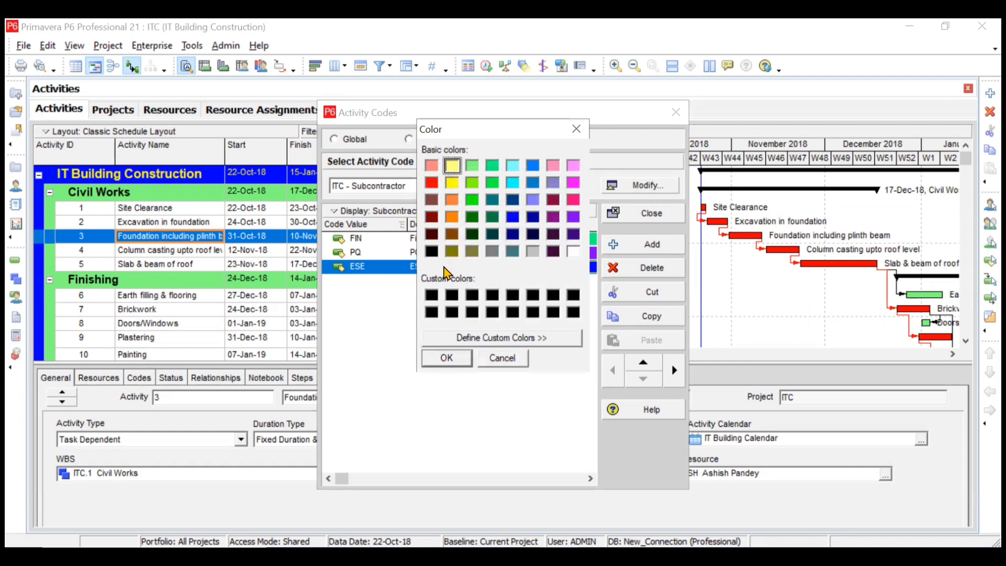
left_click(447, 358)
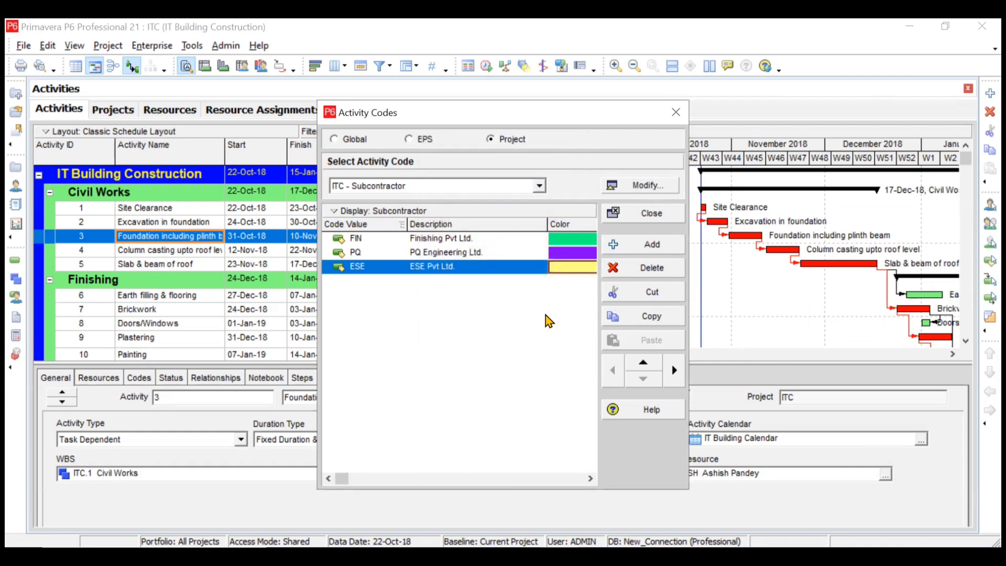
left_click(375, 238)
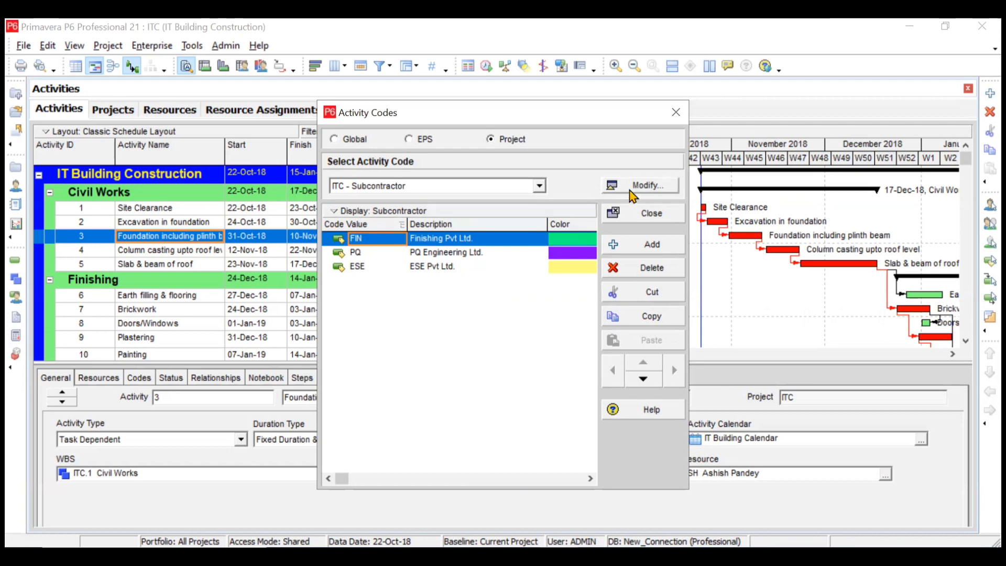
left_click(670, 112)
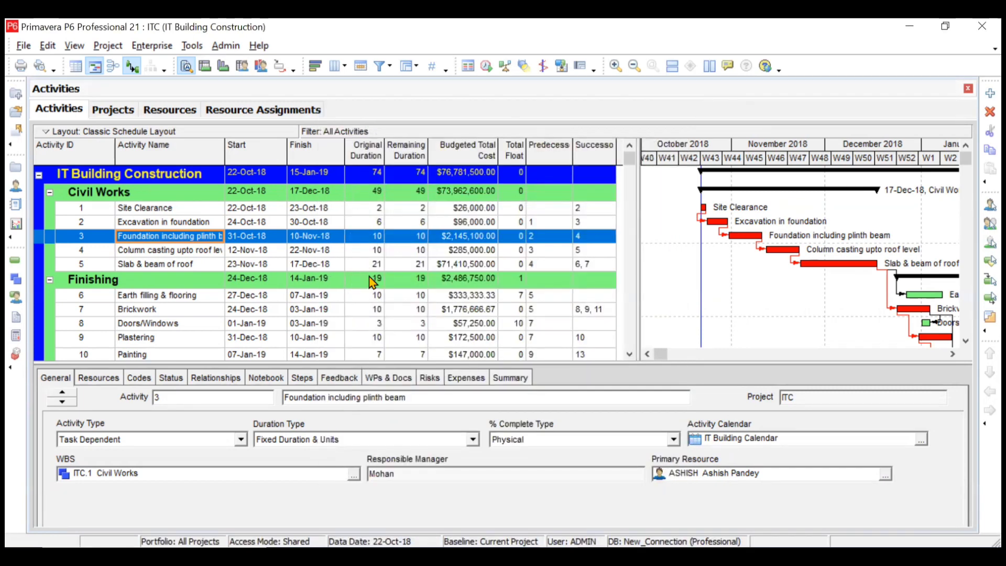
Step: Add the project-level Subcontractor code as a column between Activity Name and Start, and widen it to fit its title
left_click(193, 209)
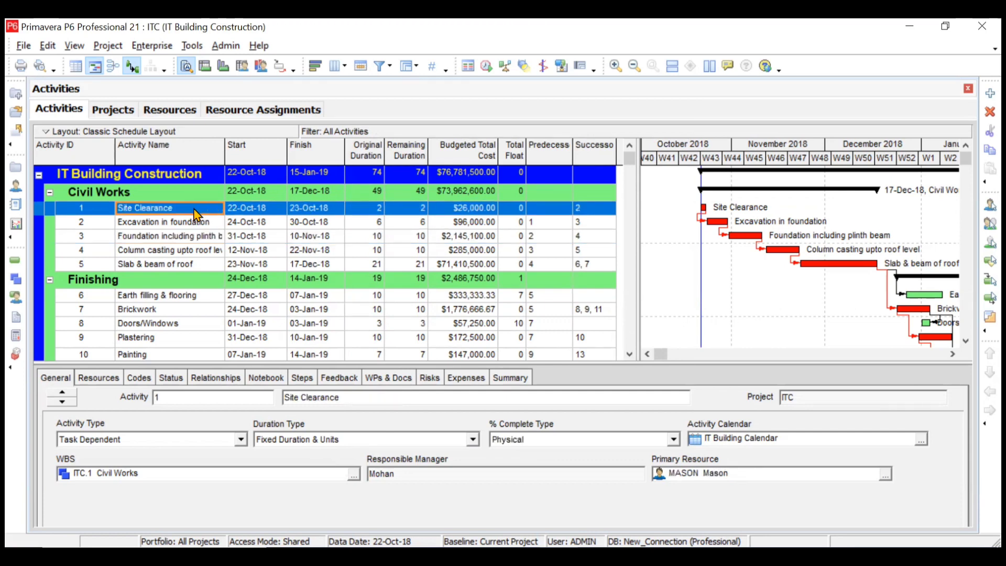
right_click(202, 158)
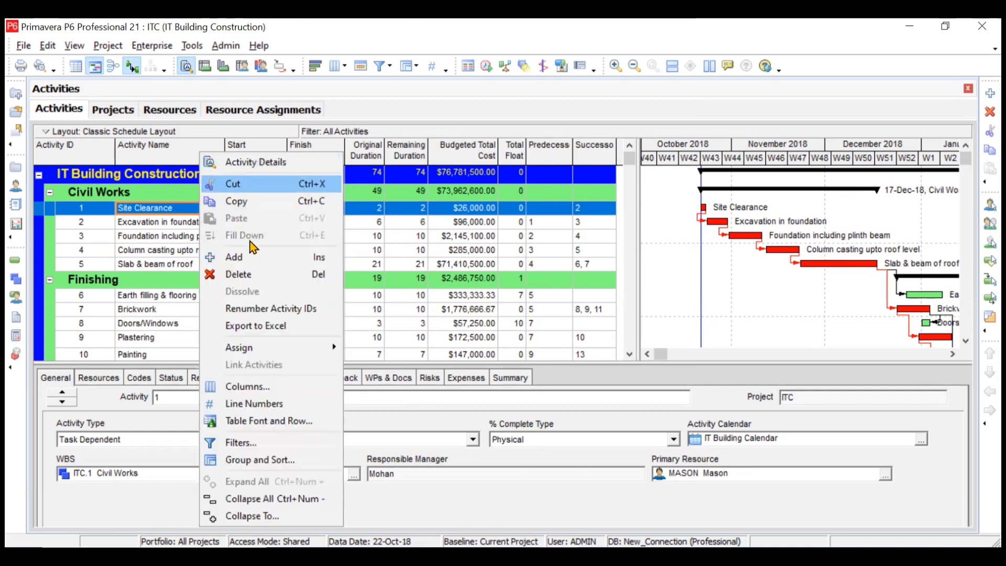
left_click(256, 388)
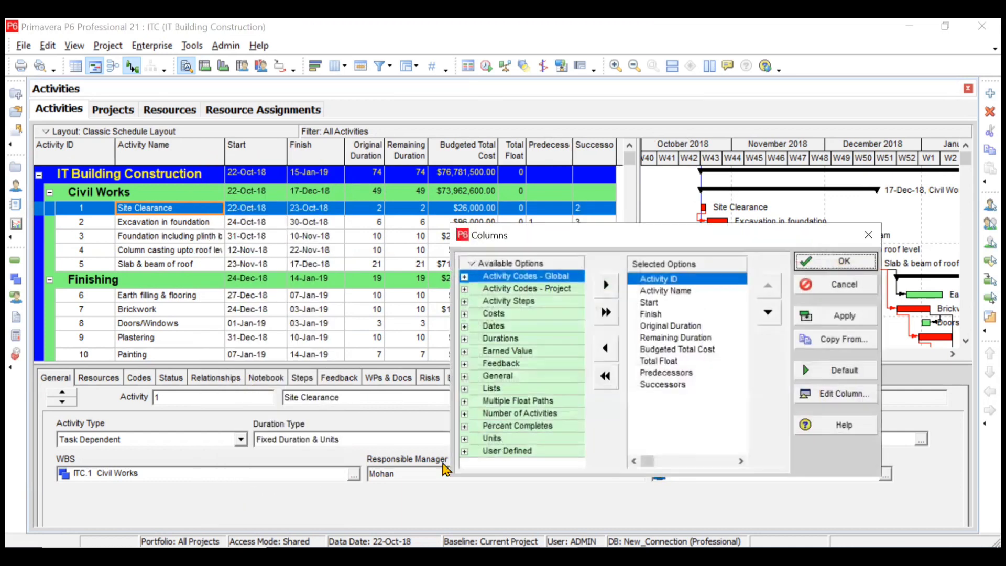
left_click(465, 289)
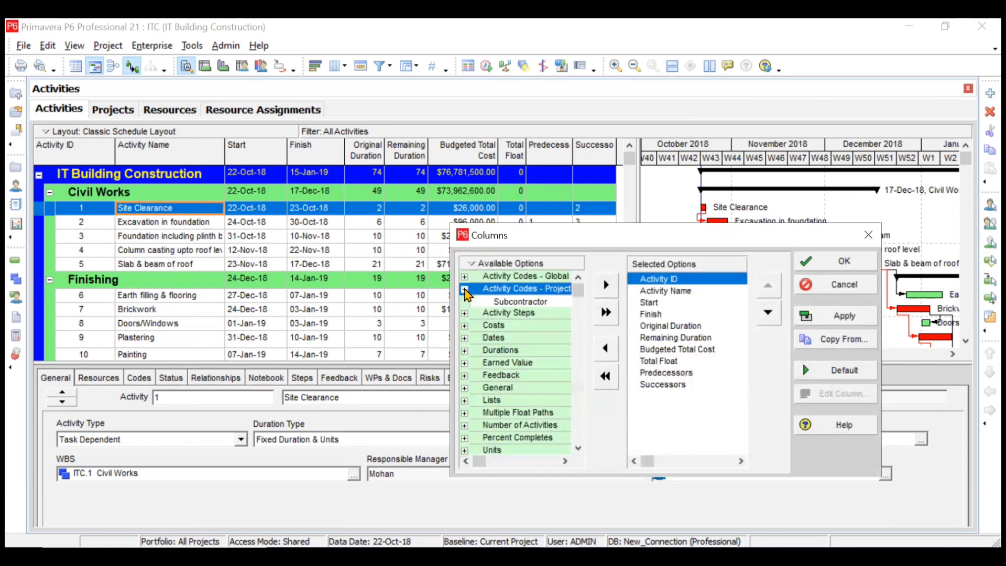
left_click(505, 302)
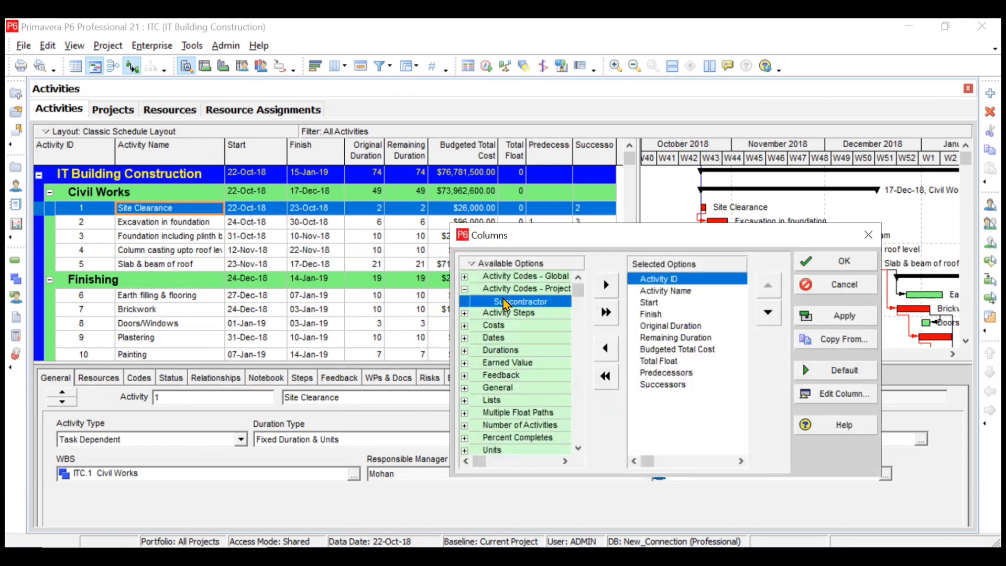
left_click(605, 284)
left_click(768, 313)
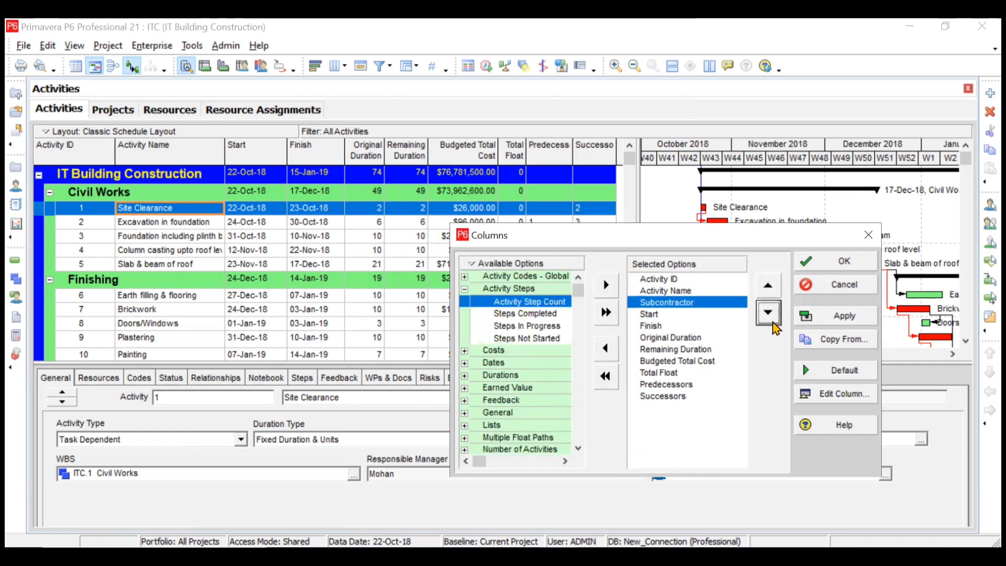
left_click(843, 261)
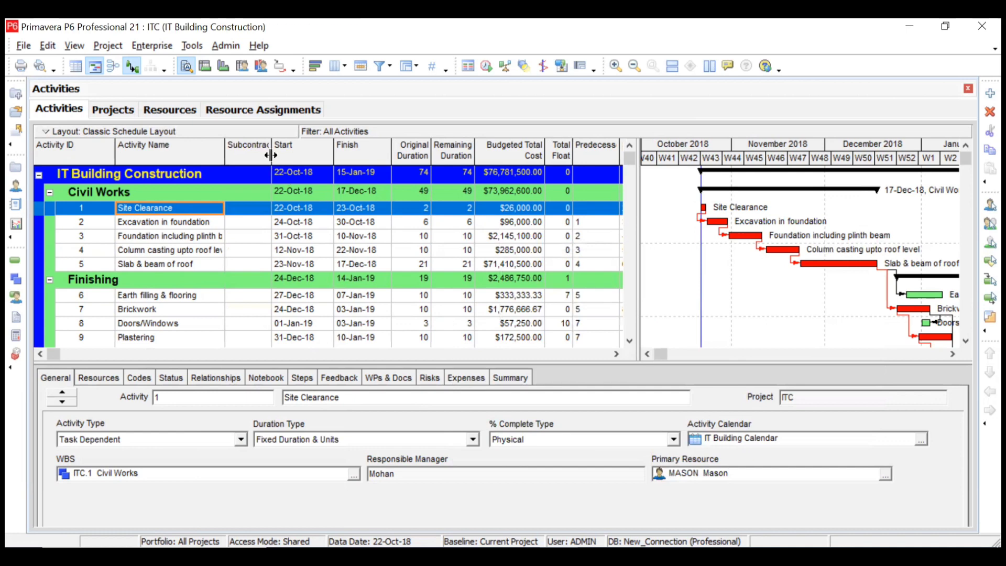
left_click_drag(271, 157, 285, 157)
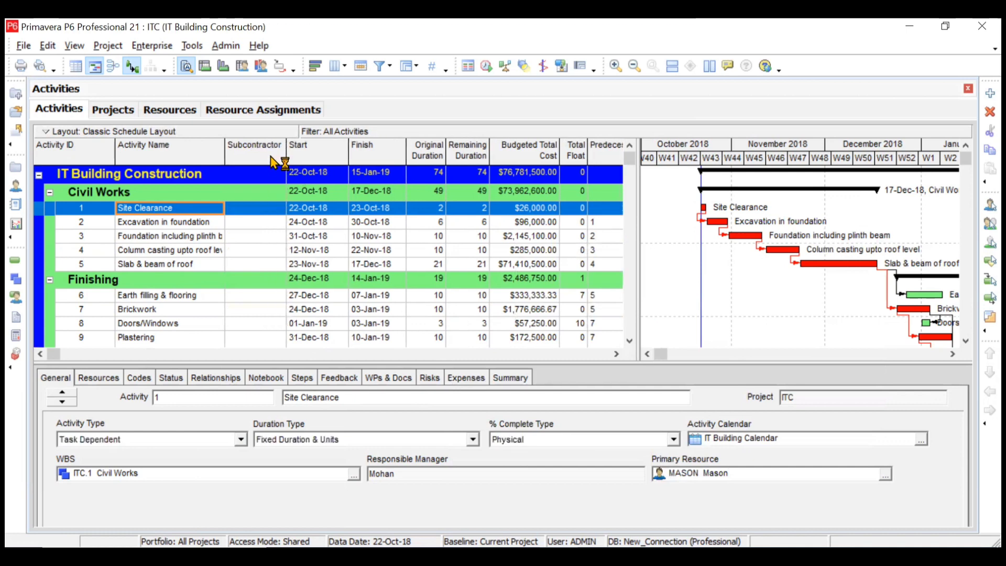
Step: Assign the subcontractor ESE to the Site Clearance activity
double_click(262, 210)
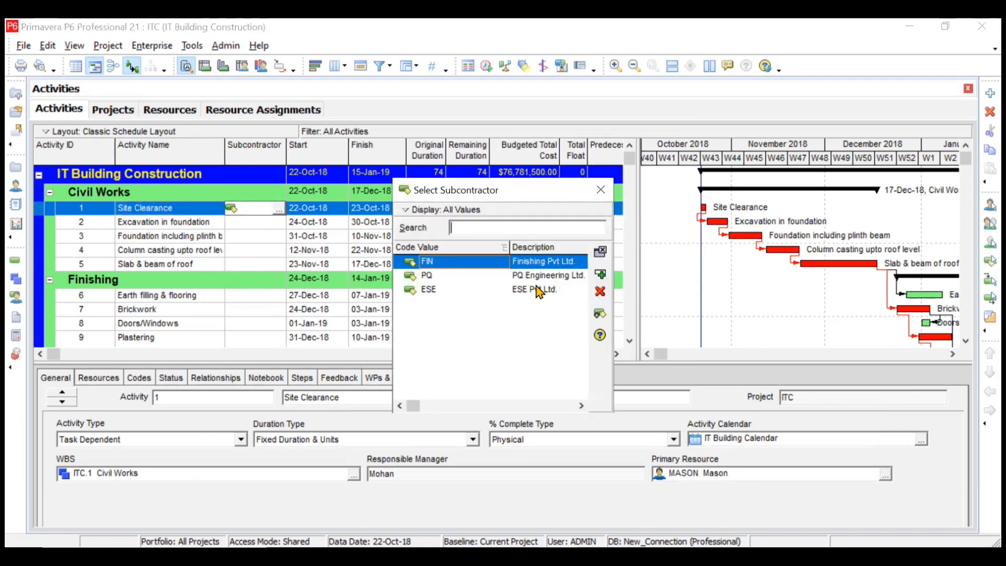
left_click(538, 291)
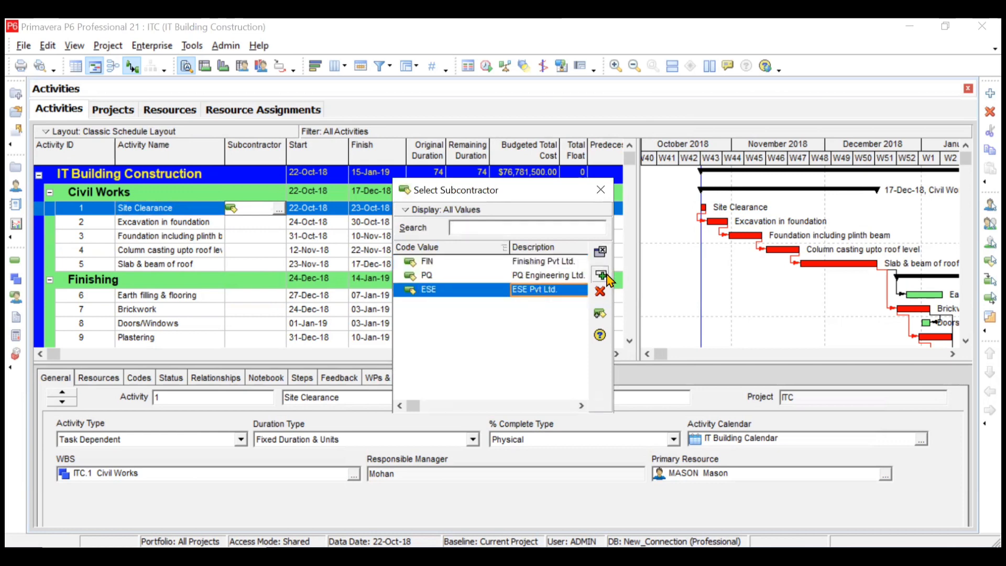
left_click(606, 277)
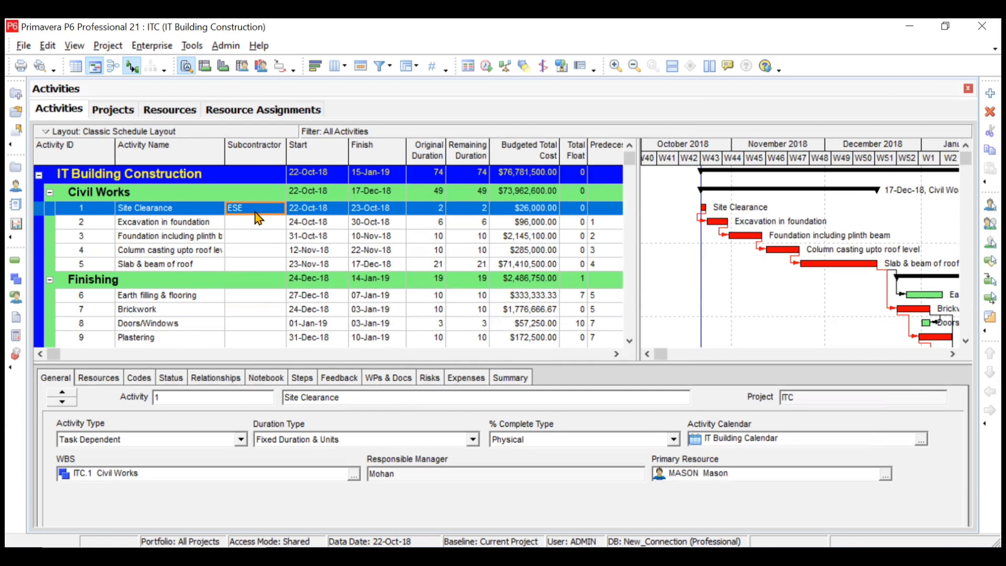
Step: Fill the ESE subcontractor down from Site Clearance through Slab & beam of roof in Civil Works
left_click(262, 264, "shift")
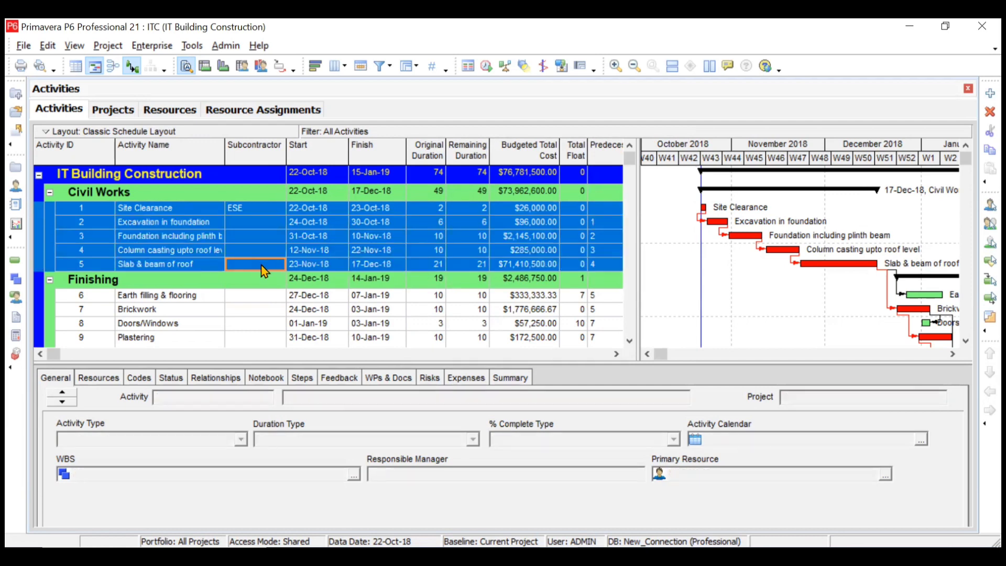
right_click(262, 266)
left_click(301, 257)
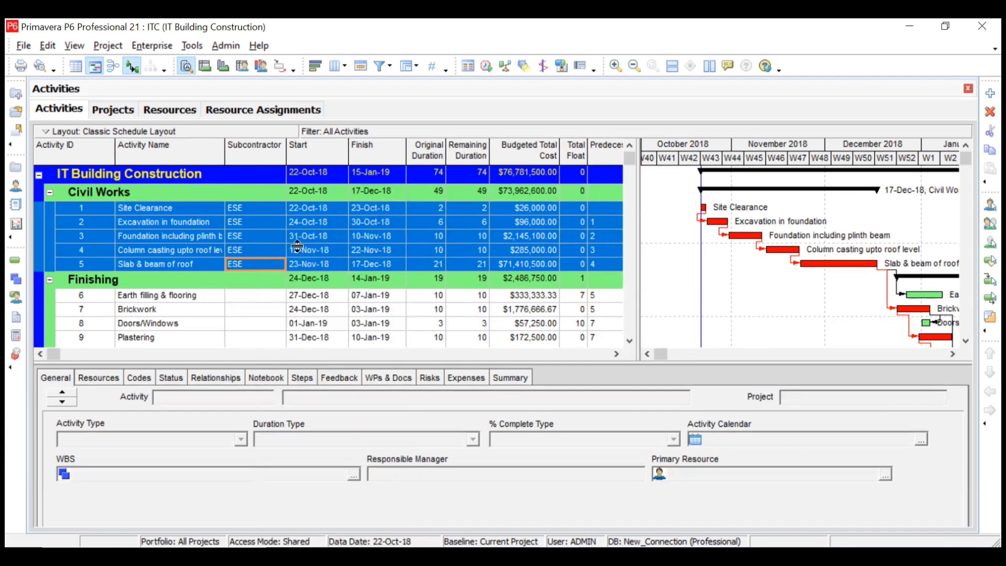
left_click(268, 209)
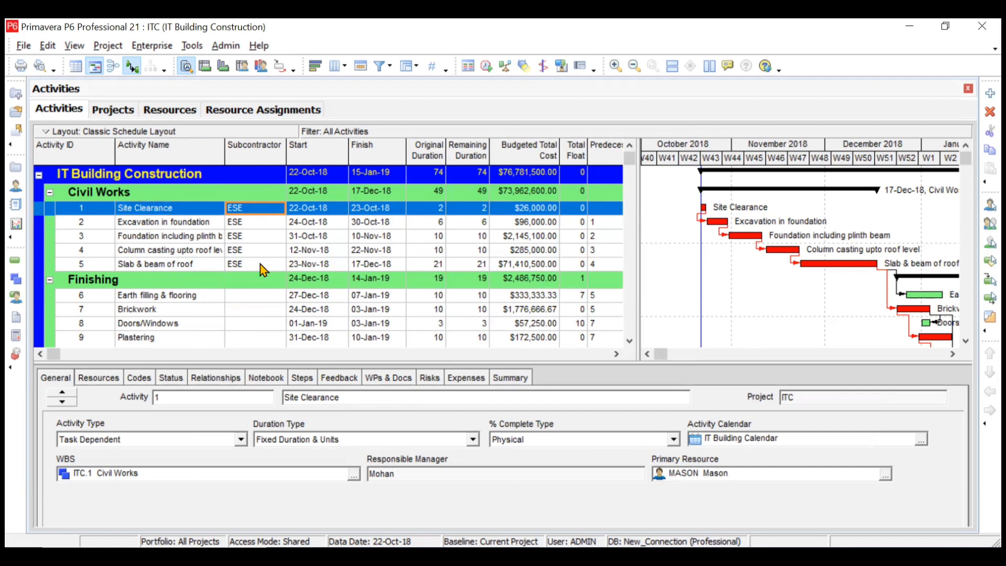
Step: Assign the subcontractor PQ to the Earth filling & flooring activity under Finishing
scroll(263, 271, "down", 2)
left_click(260, 224)
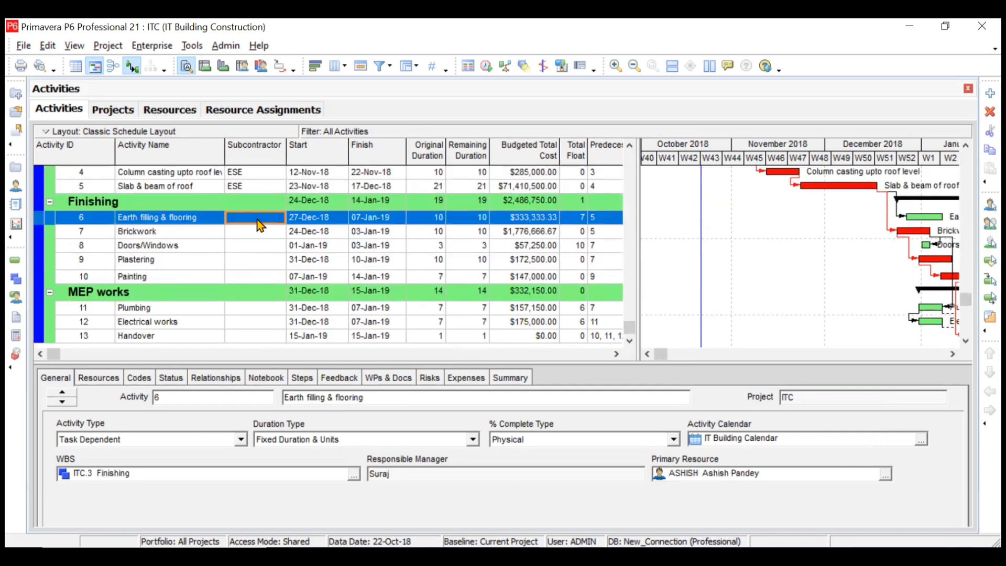
double_click(261, 224)
left_click(438, 274)
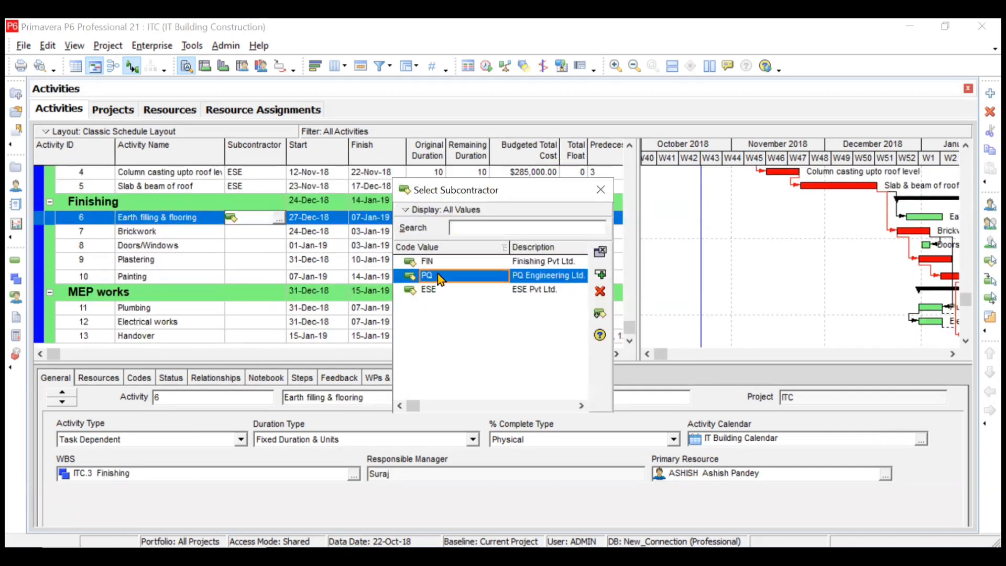
left_click(599, 274)
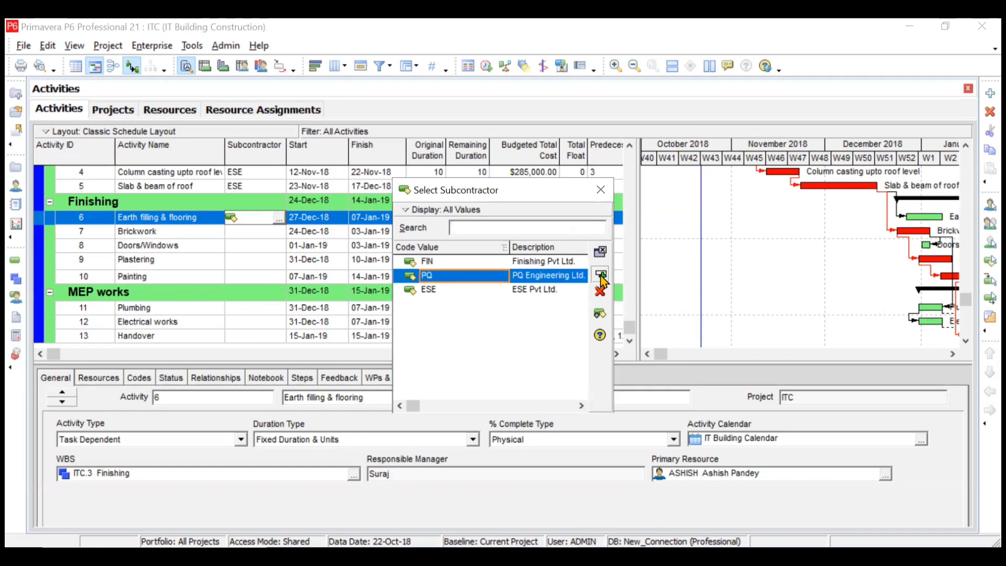
Step: Assign the subcontractor FIN to Brickwork and ESE to Doors/Windows
double_click(276, 231)
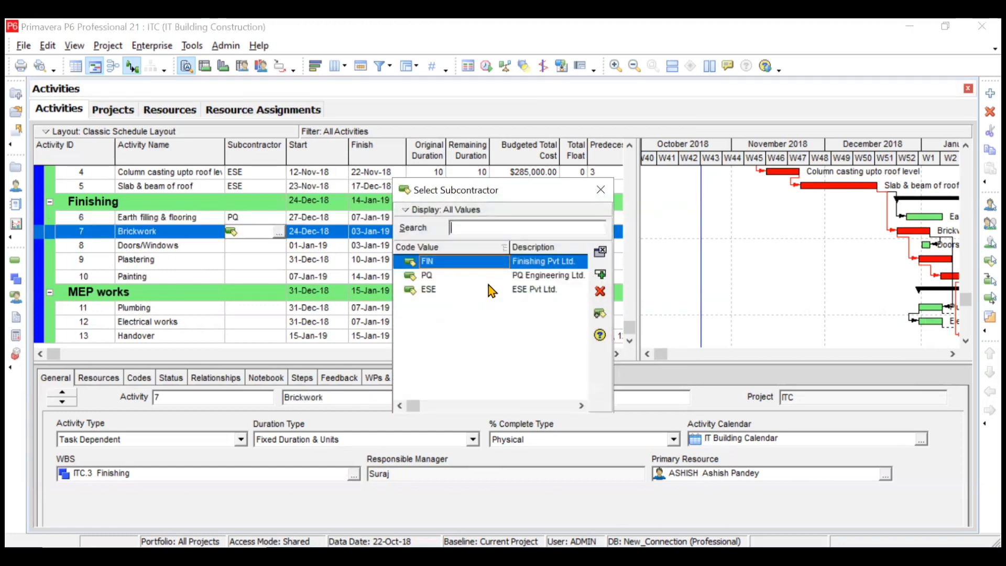
left_click(600, 274)
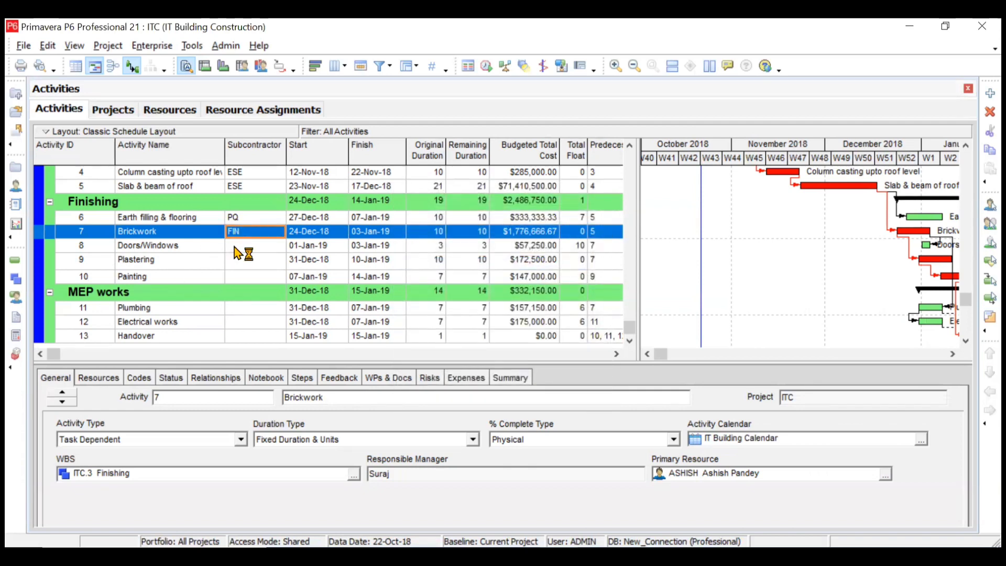
double_click(276, 245)
left_click(535, 290)
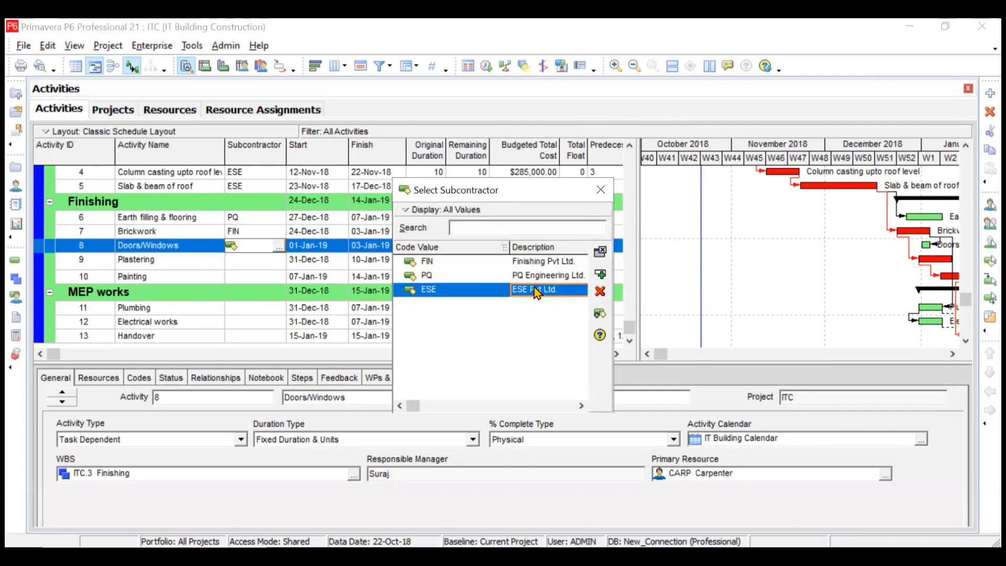
left_click(601, 273)
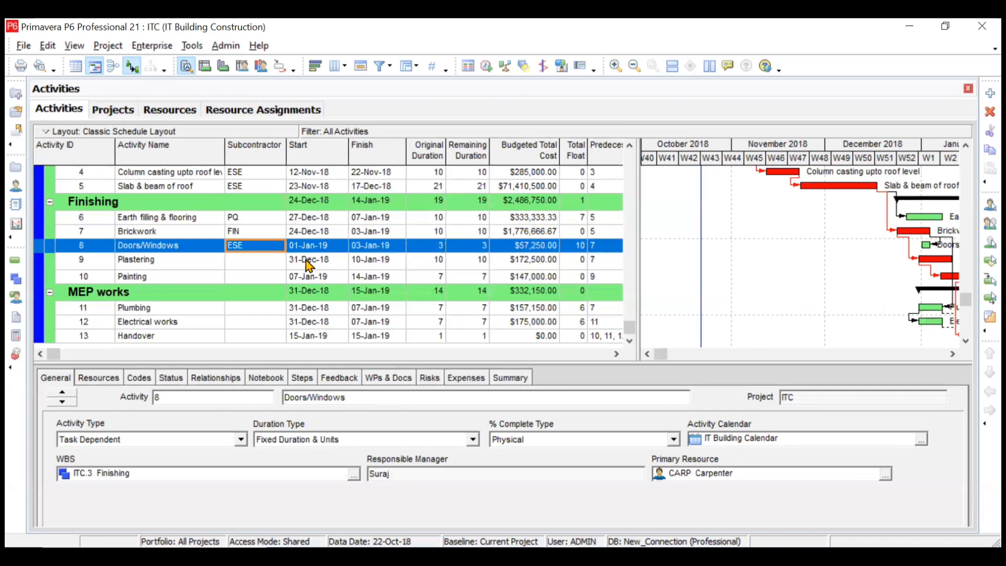
Step: Assign the subcontractor PQ to the Plastering activity
double_click(270, 262)
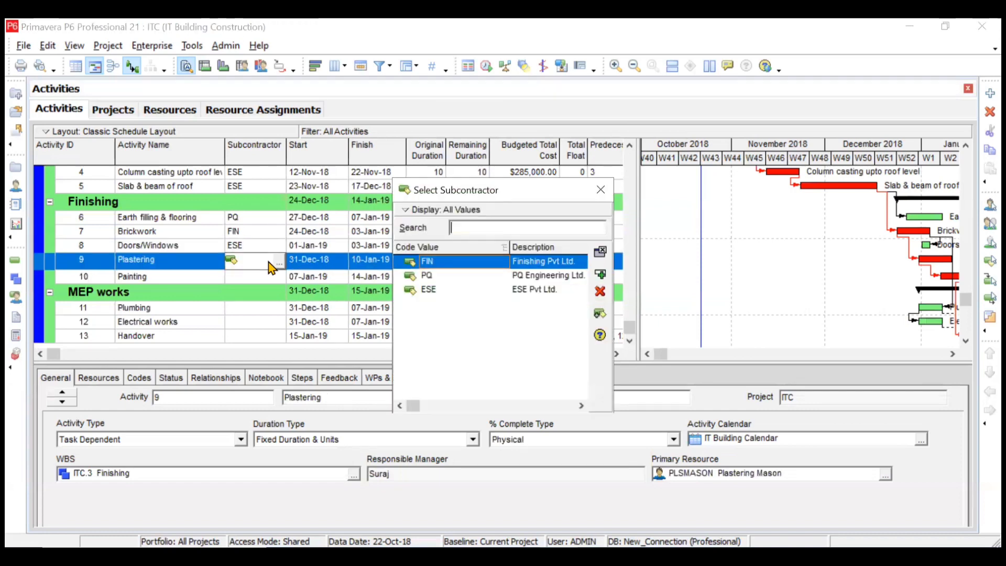
left_click(469, 275)
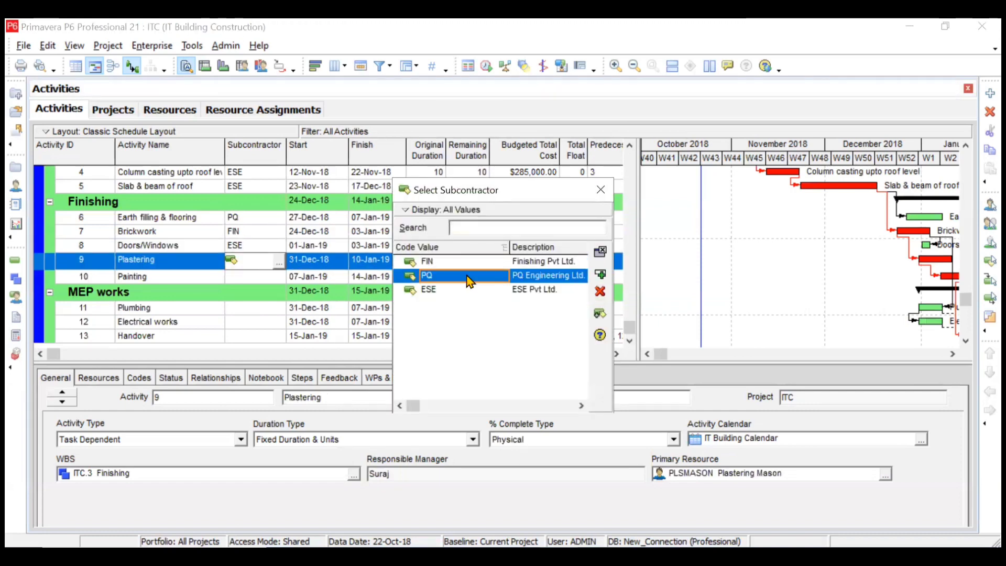
left_click(605, 276)
Step: Assign the subcontractor FIN to the Painting activity and PQ to Plumbing
left_click(250, 279)
left_click(250, 281)
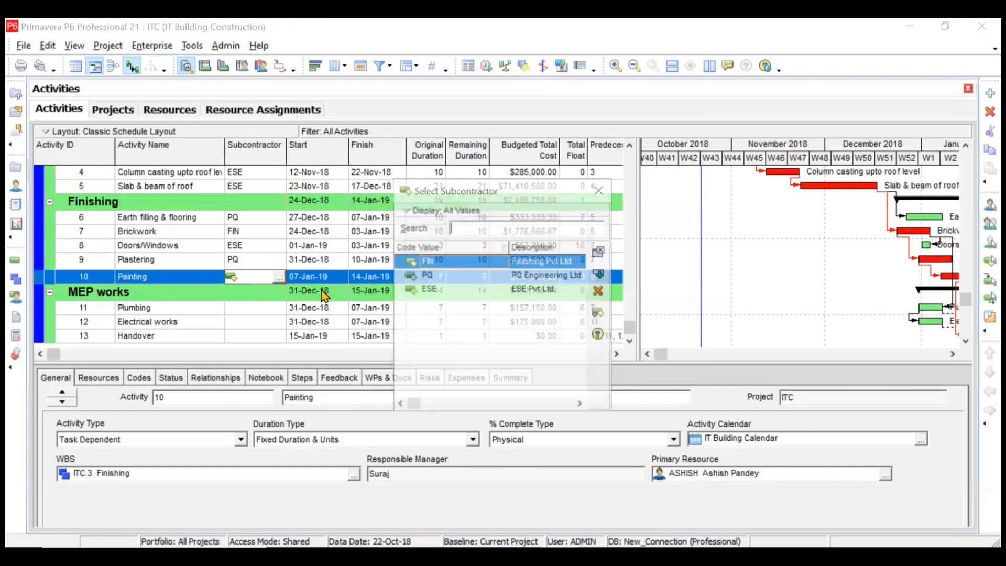
left_click(600, 276)
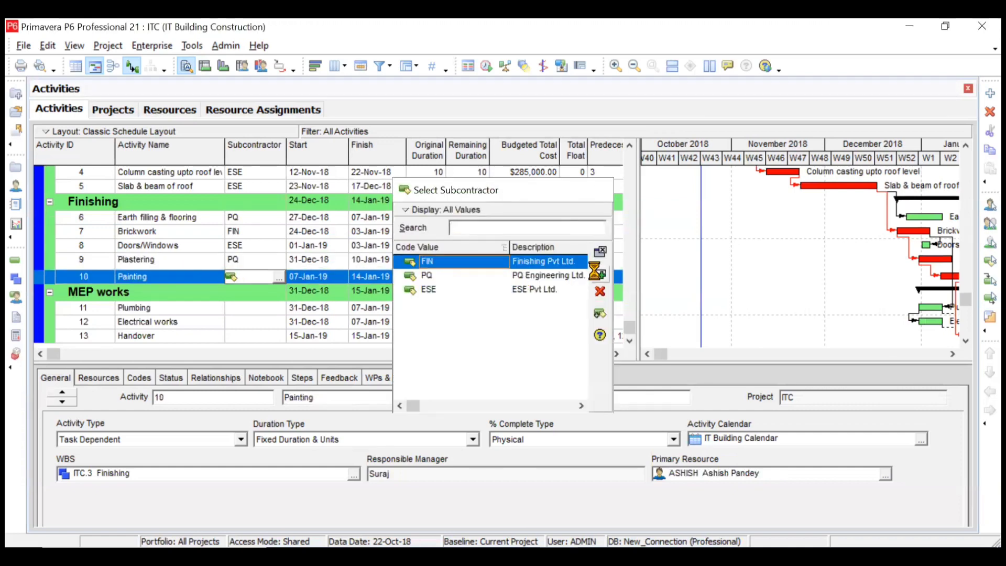
left_click(275, 311)
left_click(278, 310)
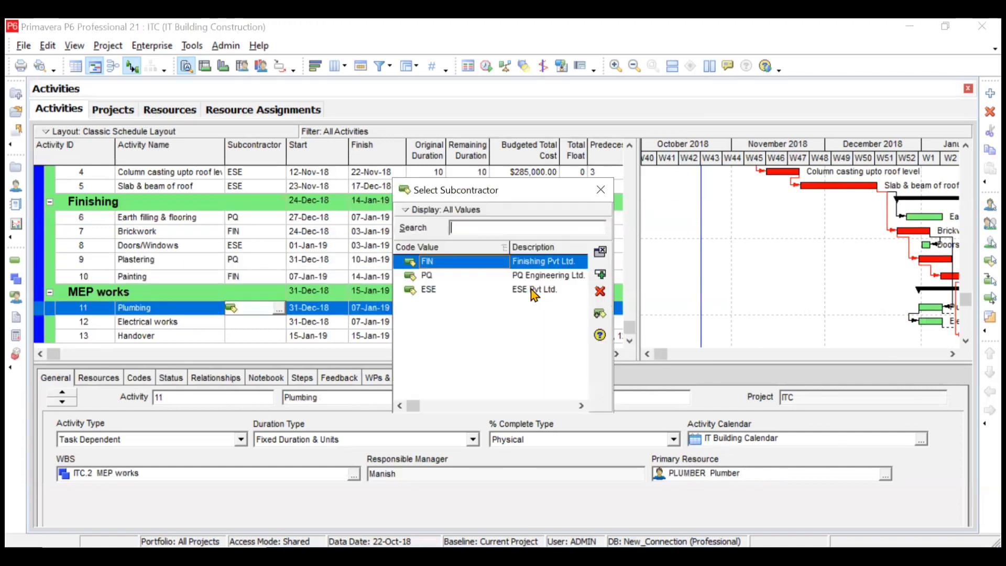
left_click(553, 275)
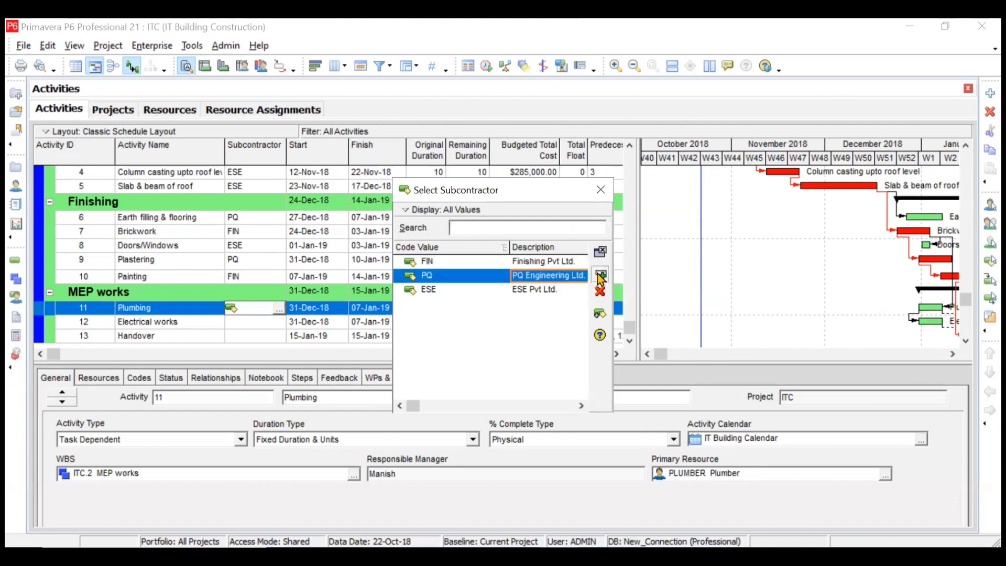
left_click(600, 275)
Step: Assign the subcontractor ESE to Electrical works and FIN to Handover under MEP works
left_click(268, 323)
left_click(278, 323)
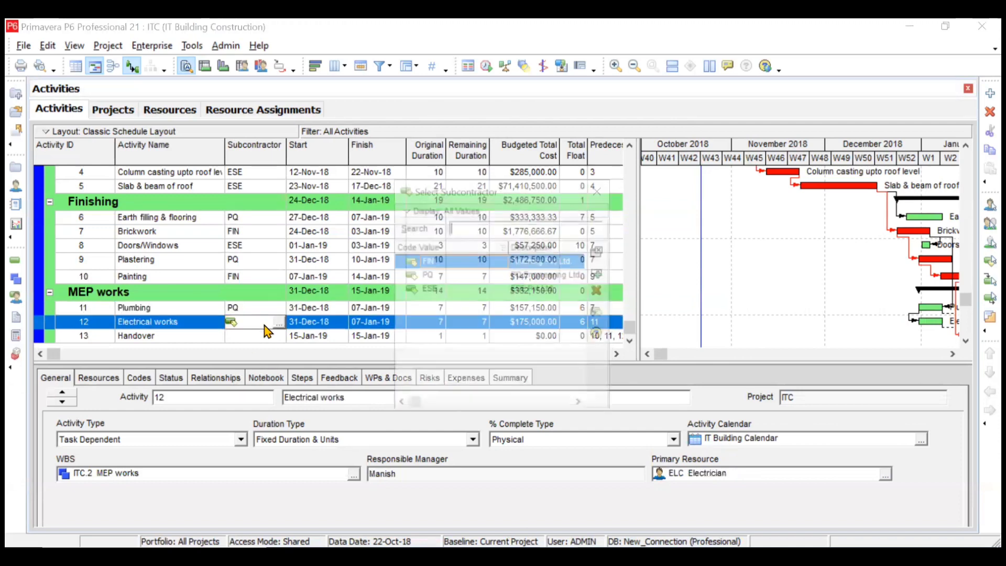
left_click(501, 292)
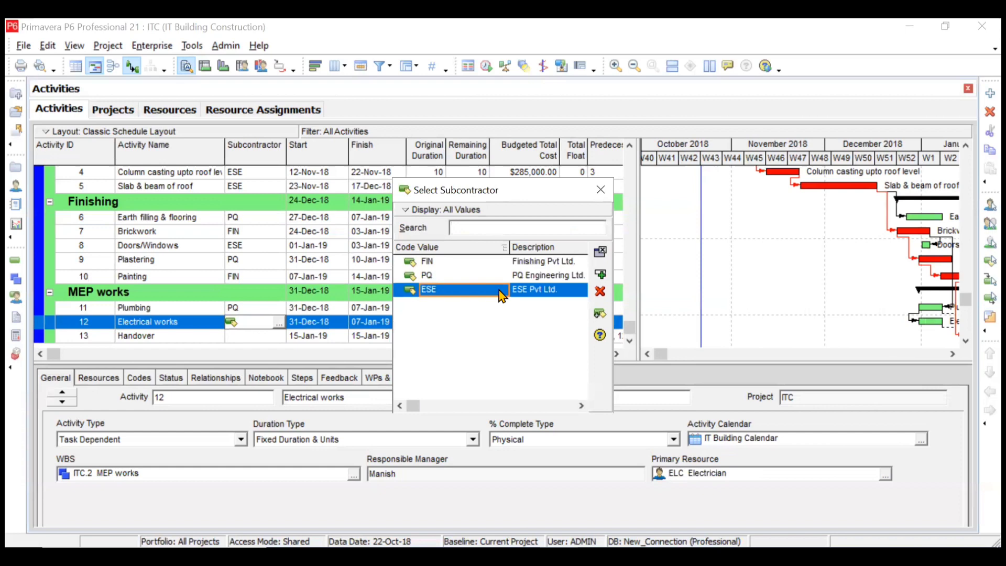
left_click(600, 275)
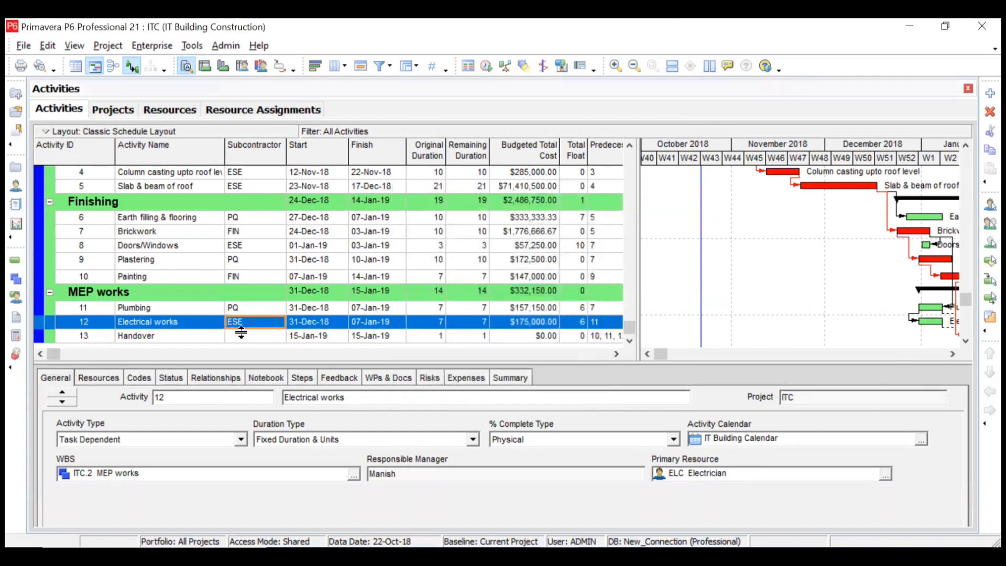
left_click(243, 339)
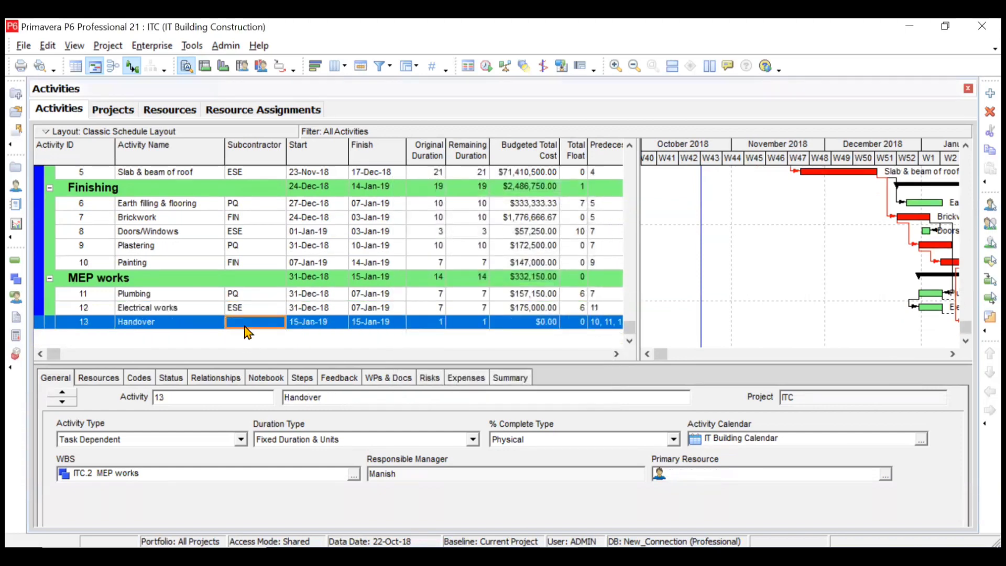
double_click(244, 321)
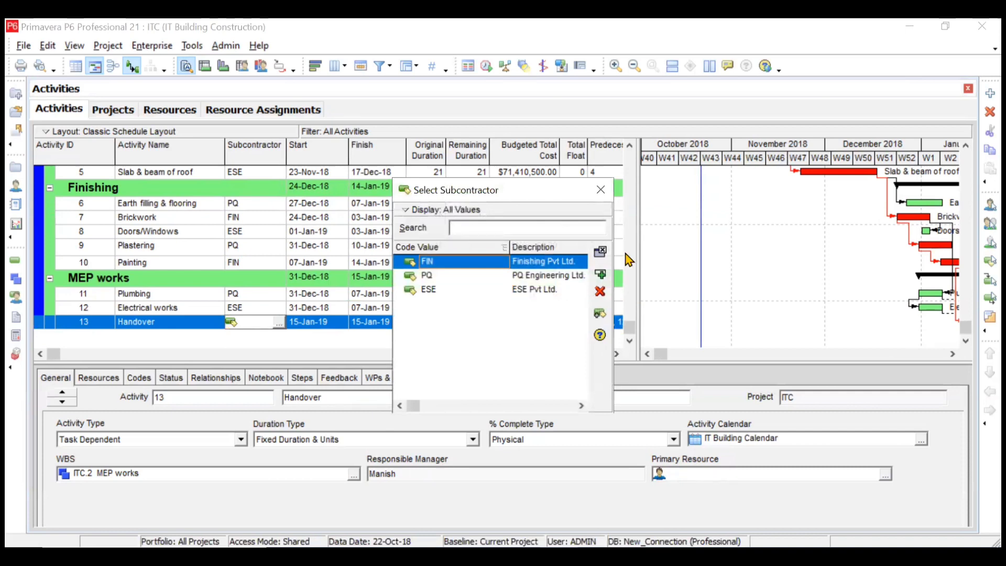
left_click(599, 275)
Step: Remove the sample activity code from the Site Clearance activity, keeping its Subcontractor code
scroll(401, 235, "up", 3)
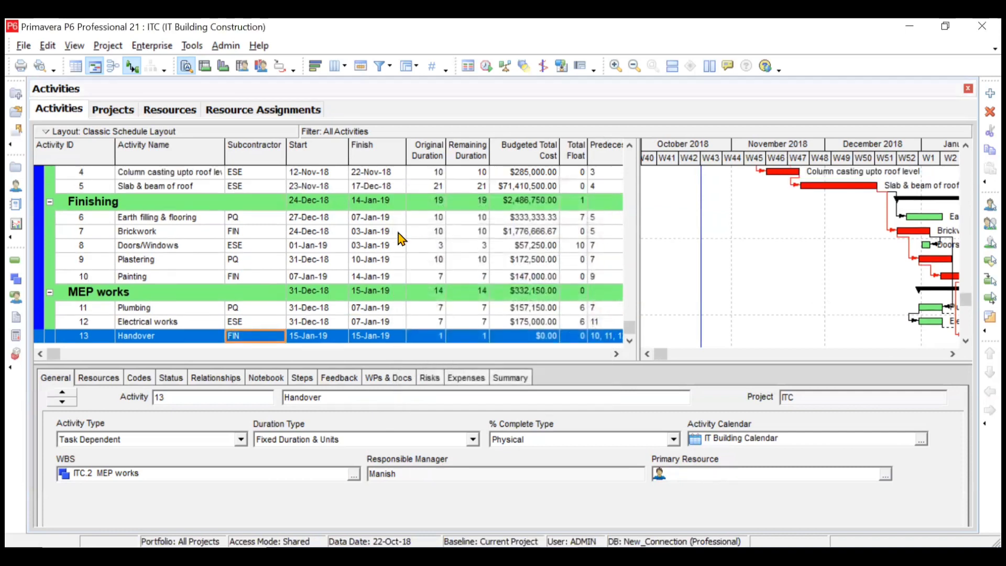
left_click(250, 212)
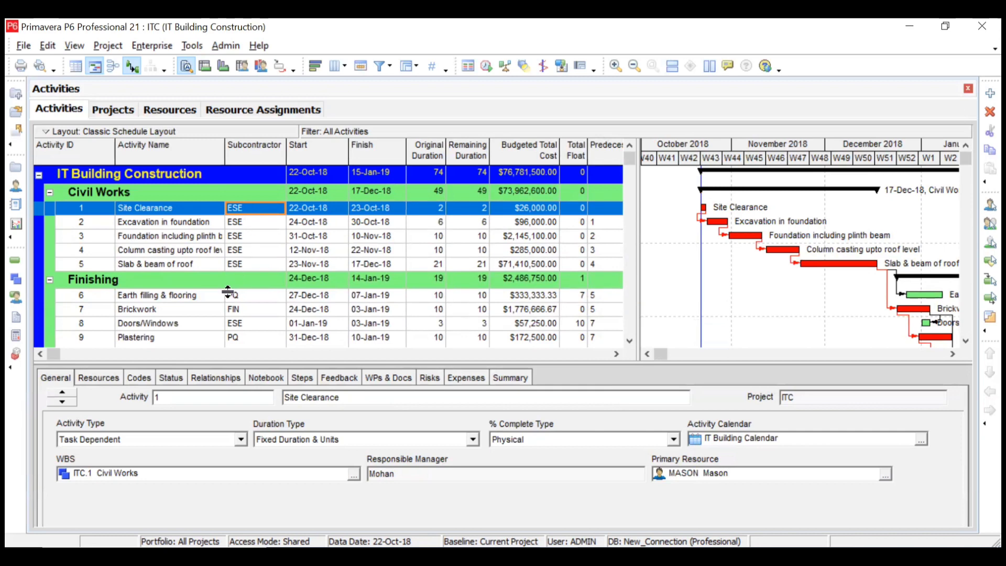
left_click(140, 379)
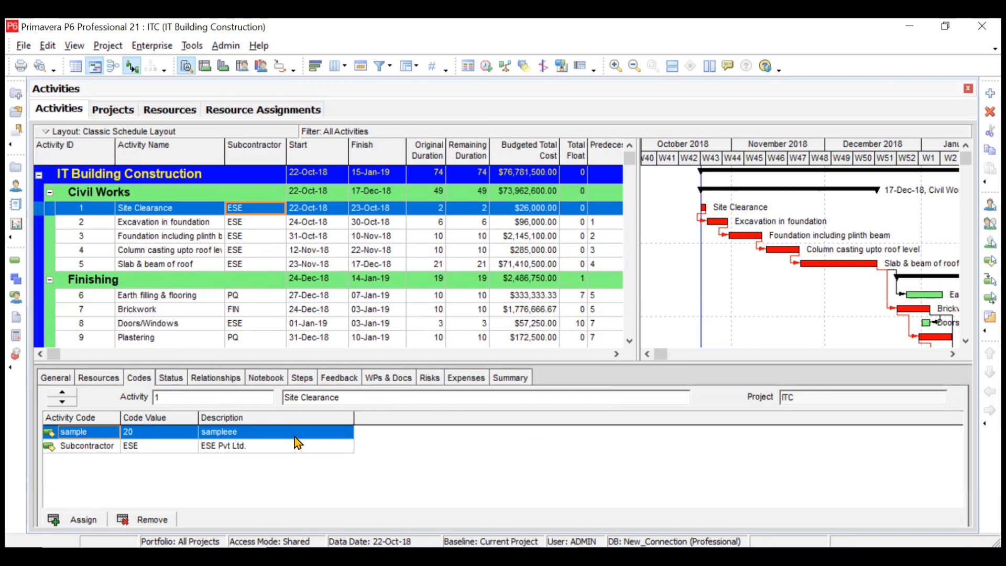
left_click(146, 519)
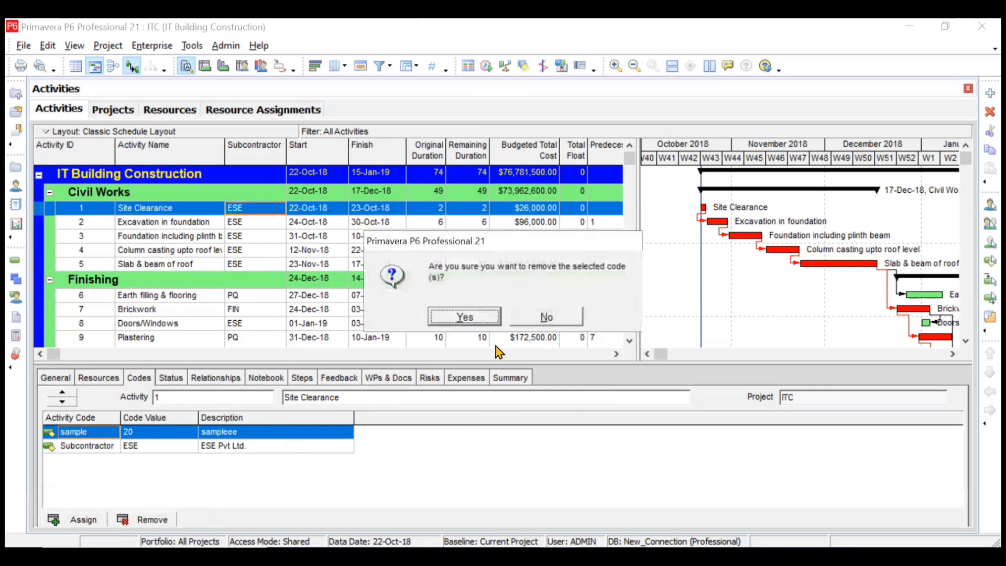
left_click(462, 316)
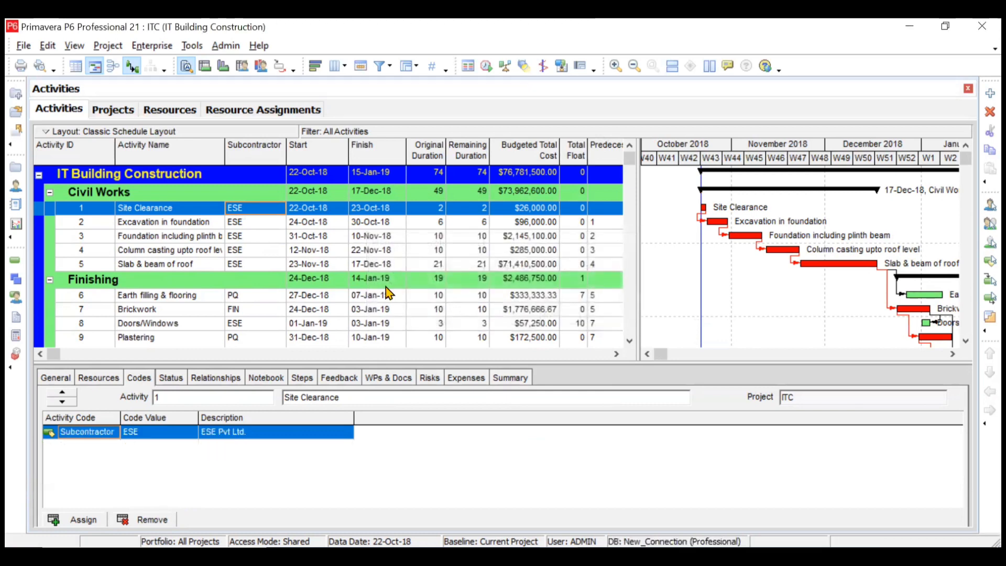
Step: Go through the remaining activities and check each one's assigned codes for leftover sample codes
left_click(262, 226)
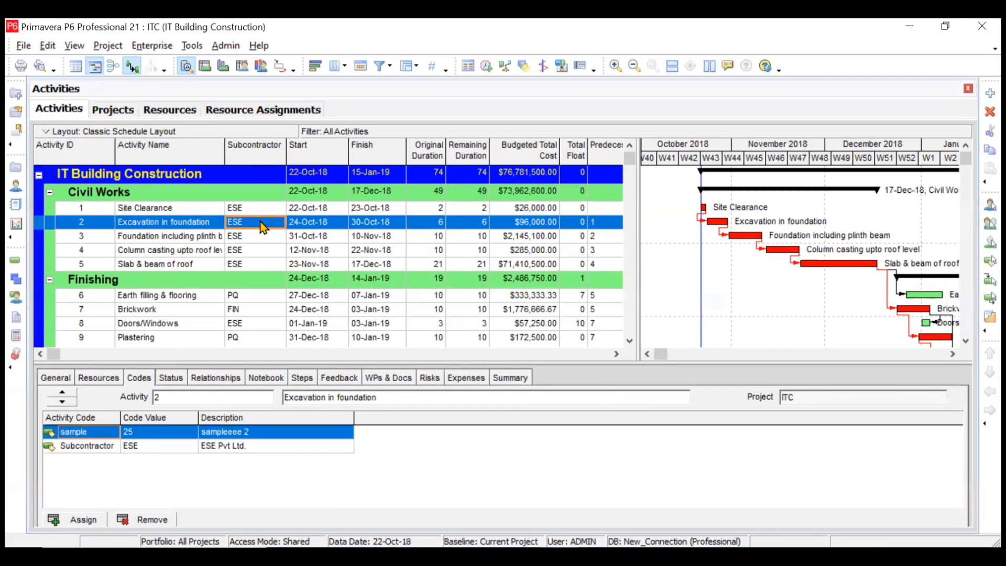
key("Down")
key("Down")
key("Down")
key("Down")
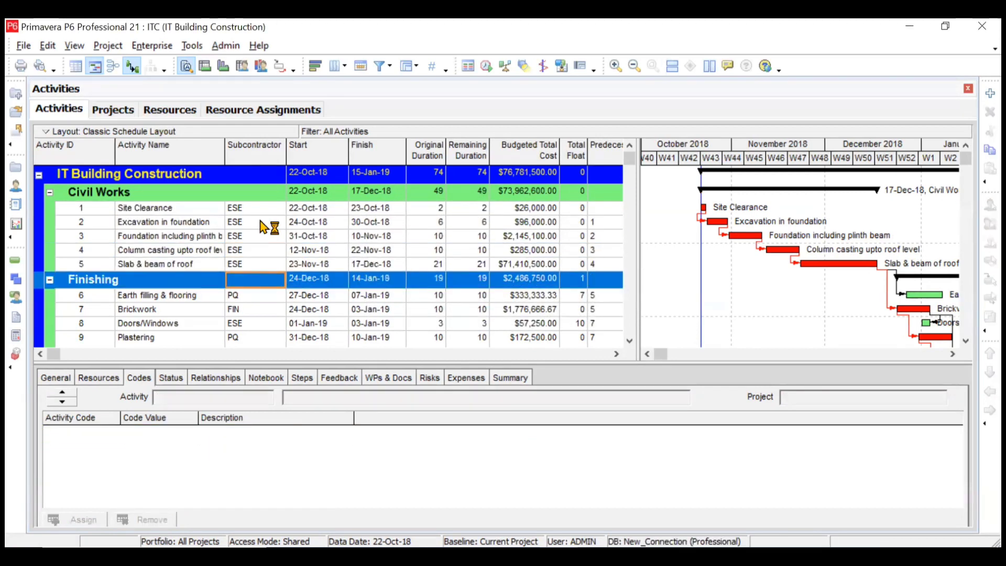
key("Up")
key("Down")
key("Down")
key("Down")
key("Down")
key("Down")
key("Down")
key("Down")
key("Down")
key("Down")
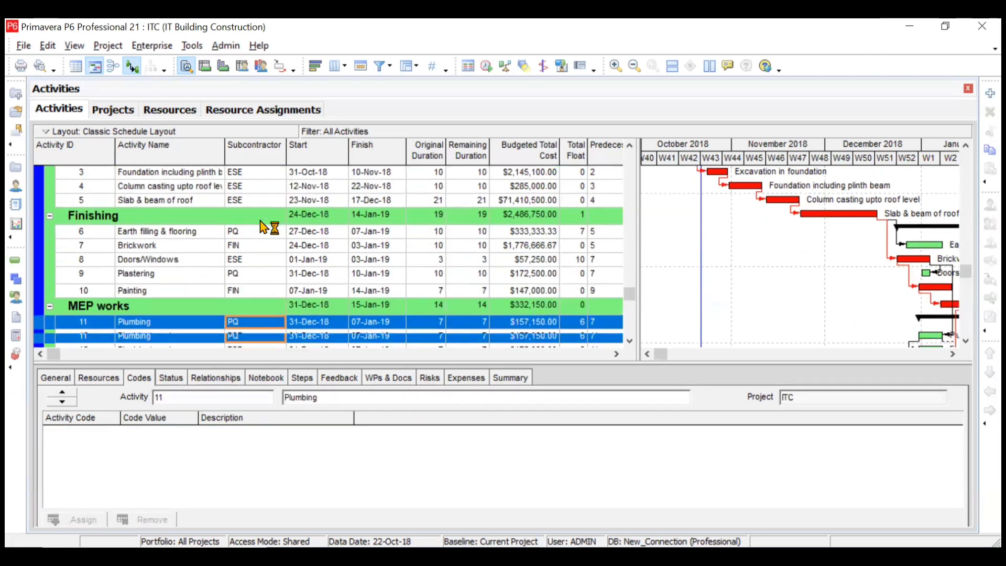
key("Down")
key("Up")
key("Up")
key("Up")
key("Up")
key("Up")
key("Up")
key("Up")
key("Up")
key("Up")
key("Up")
key("Up")
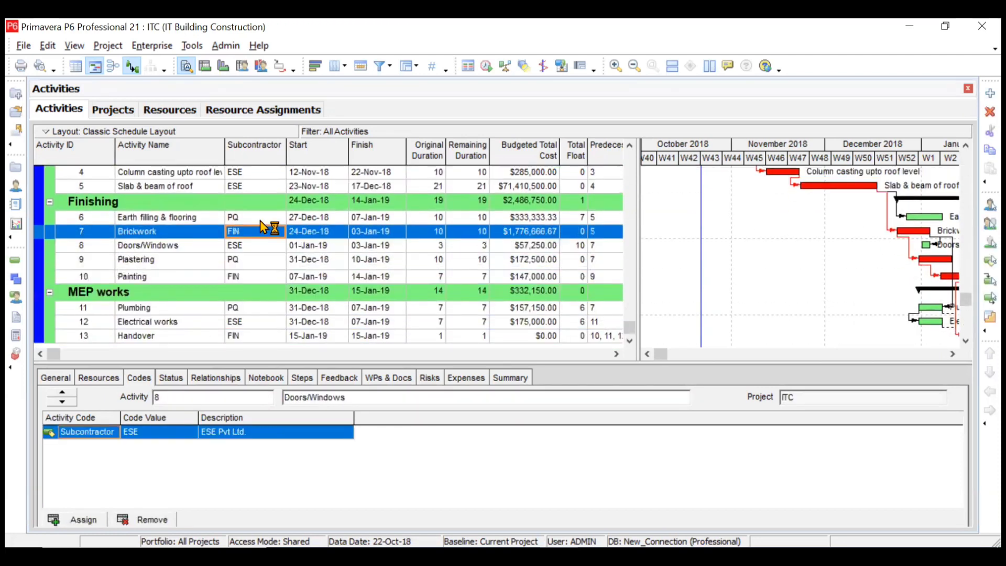
Step: Remove the sample activity code from the Excavation in foundation activity
key("Up")
key("Up")
key("Up")
key("Down")
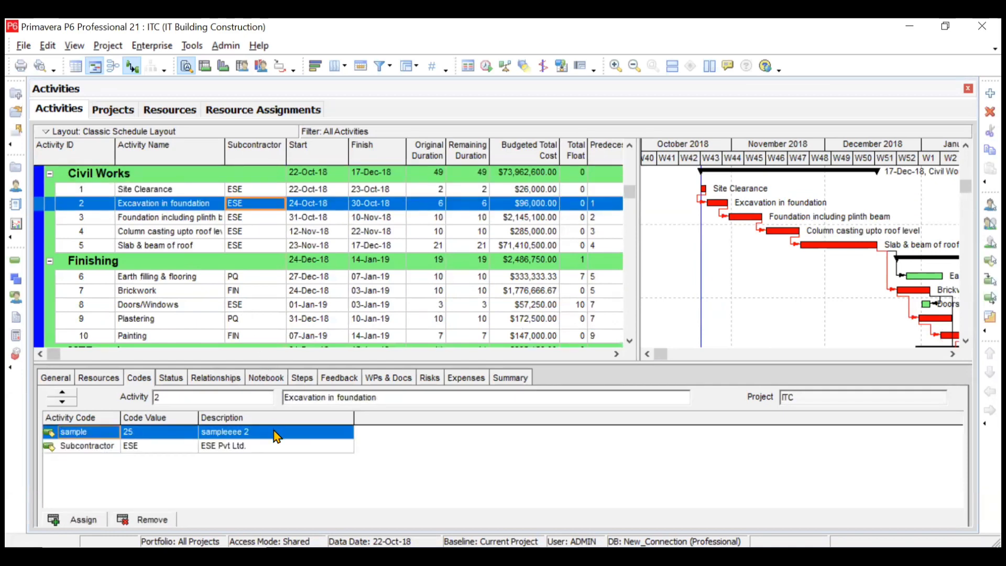
left_click(151, 522)
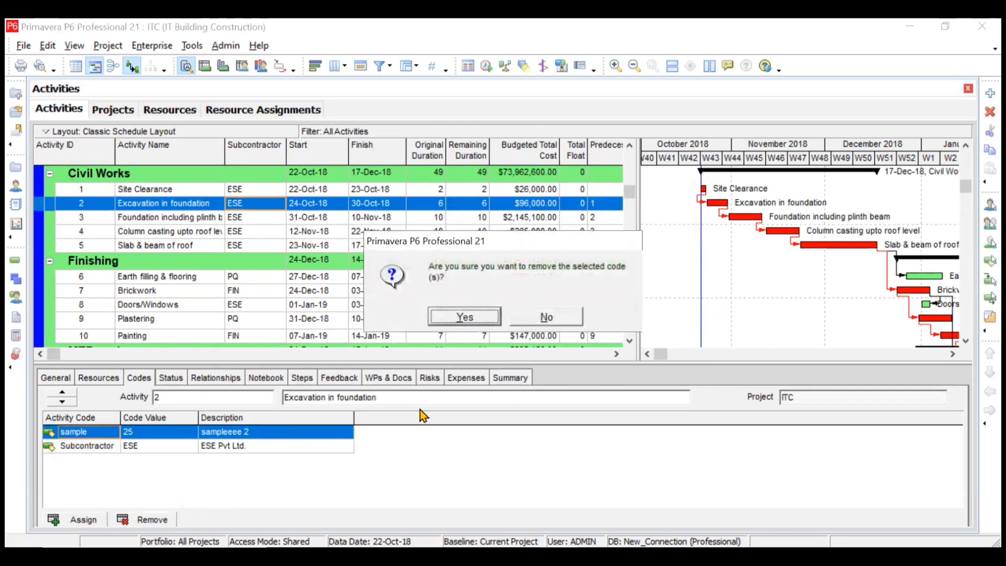
left_click(465, 316)
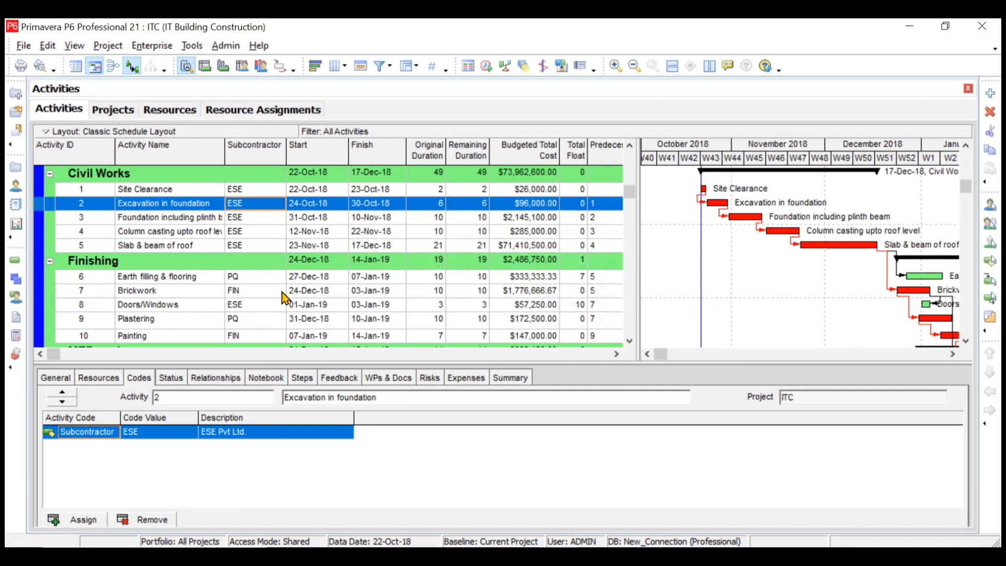
Step: Check the activity codes assigned to Earth filling & flooring and Brickwork
left_click(267, 284)
scroll(267, 283, "down", 2)
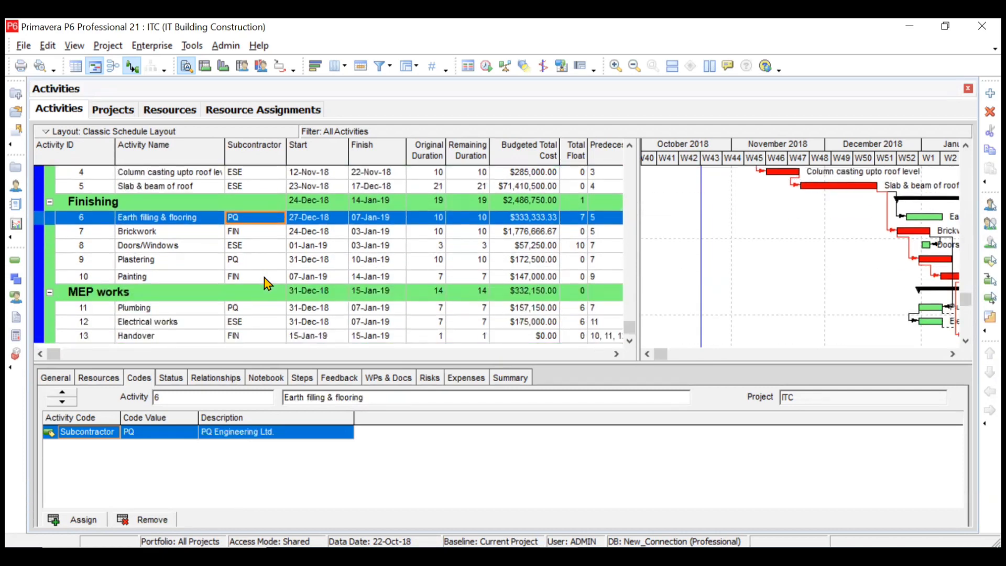
left_click(248, 234)
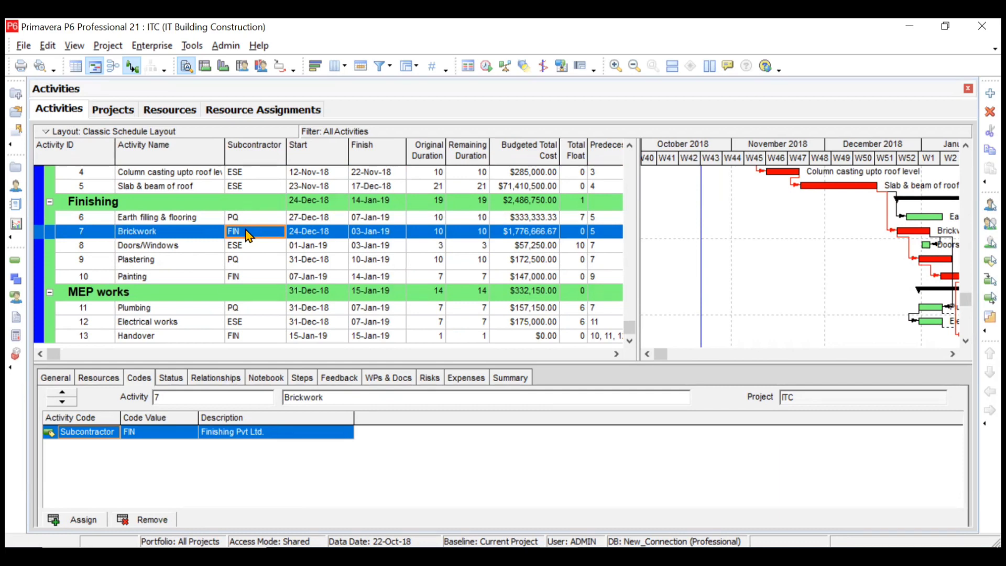
scroll(248, 235, "up", 3)
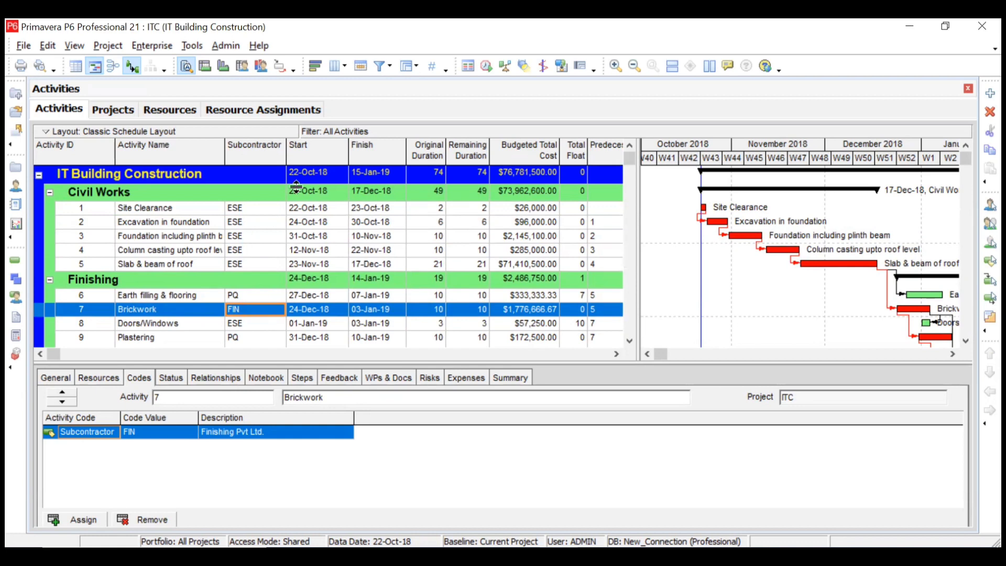
Step: Group the activities by the Subcontractor code instead of WBS and apply the grouping
left_click(407, 67)
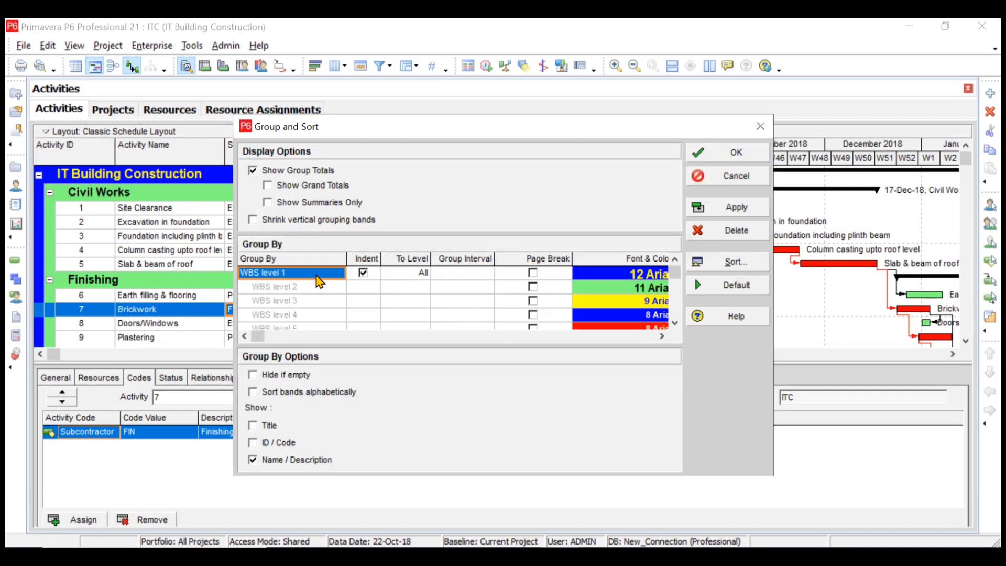
left_click(316, 274)
key("s")
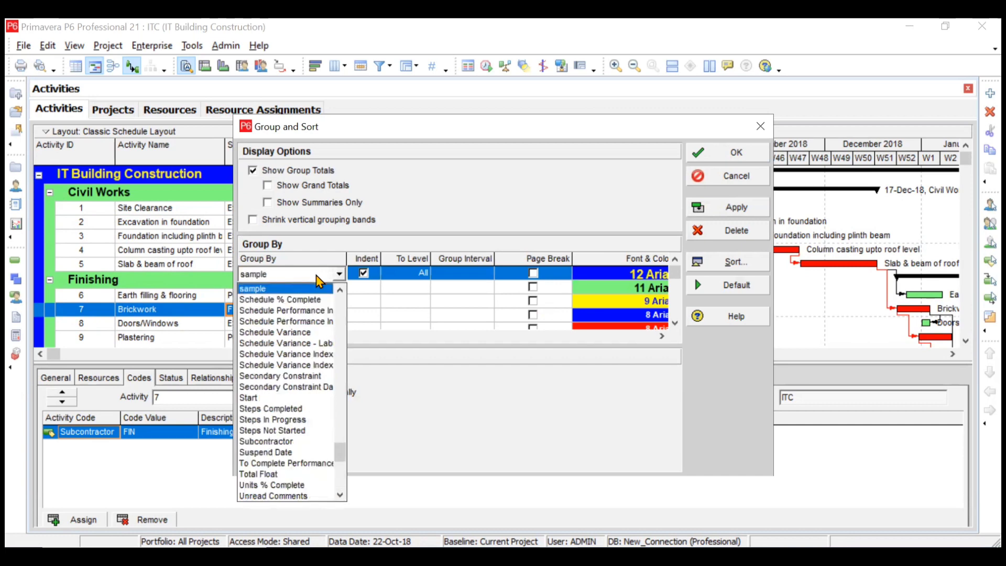
key("u")
key("b")
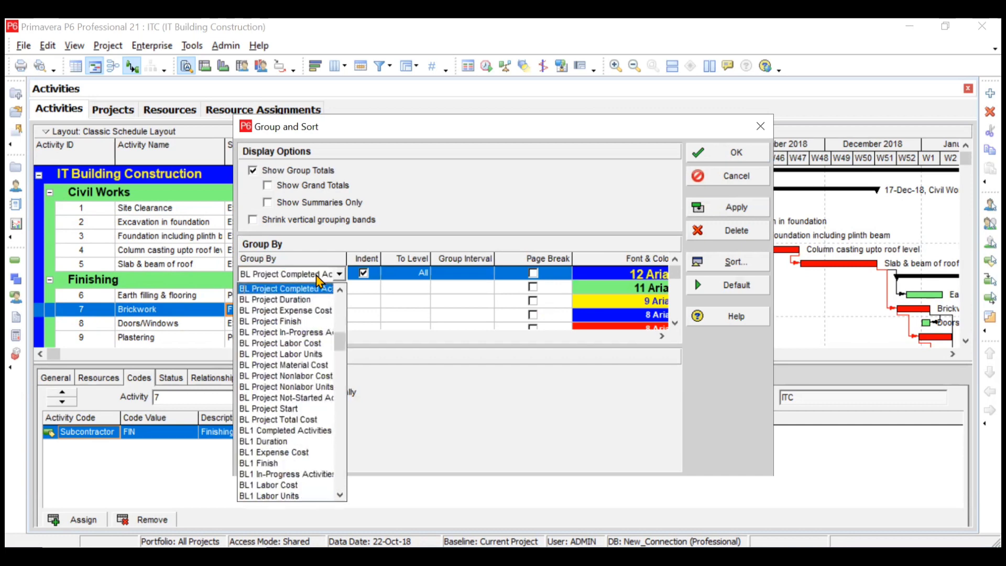
key("s")
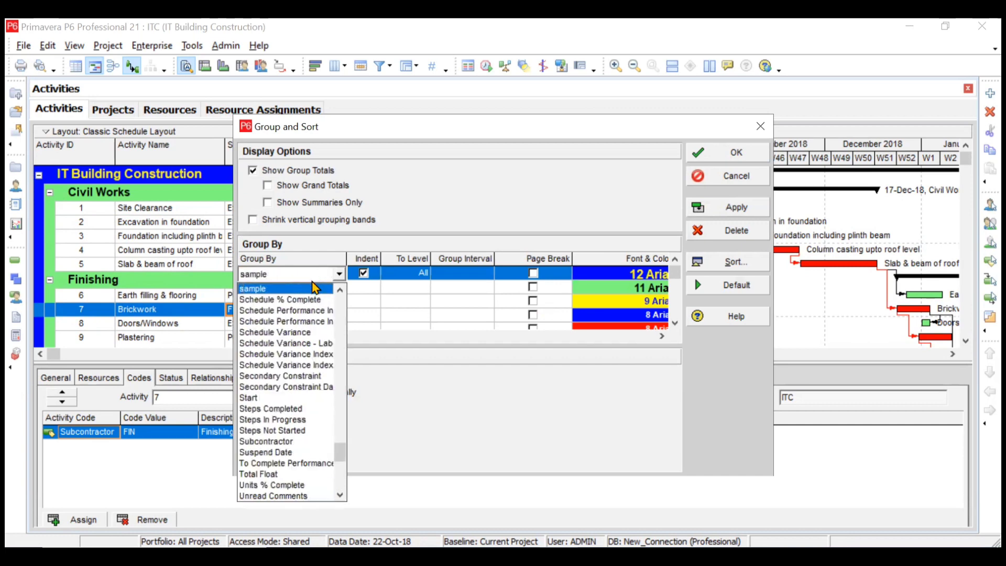
left_click(299, 441)
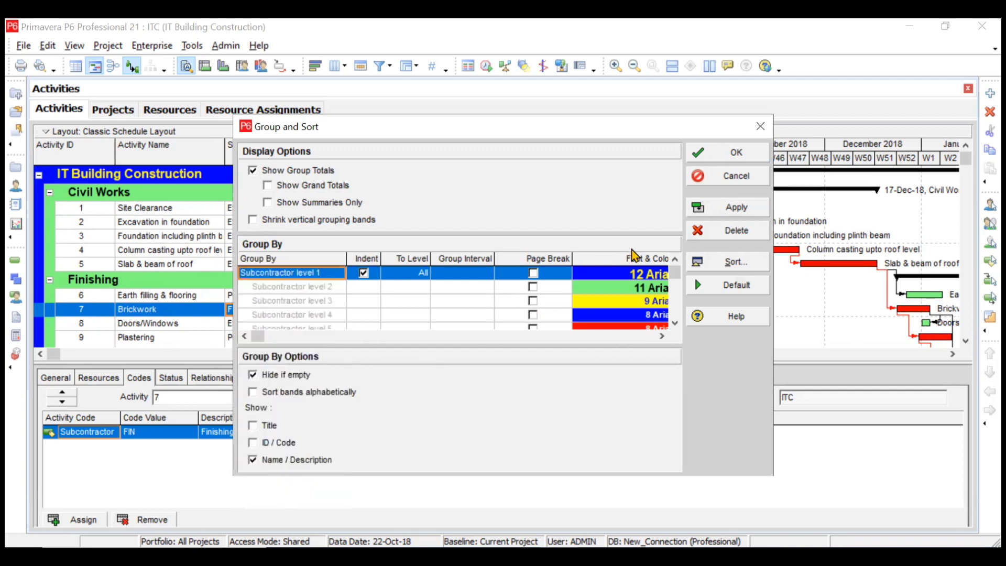
left_click(731, 154)
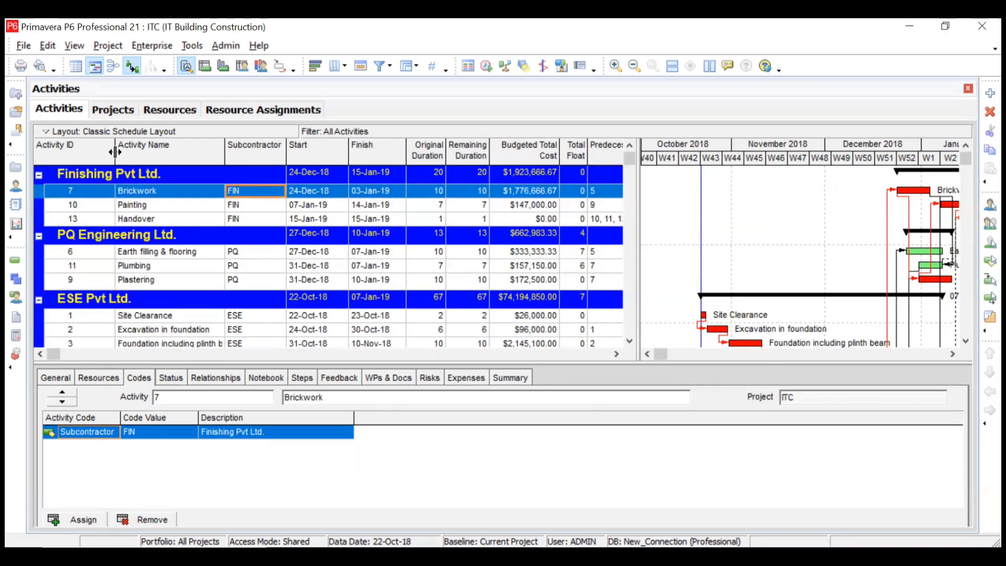
Step: Sort the Subcontractor grouping bands alphabetically and apply the grouping
left_click(109, 176)
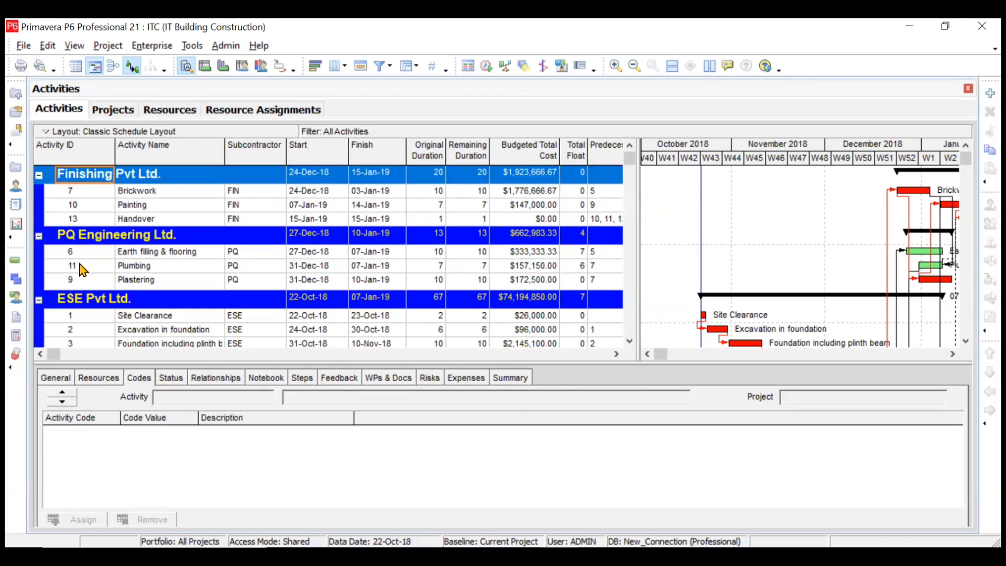
scroll(82, 288, "down", 2)
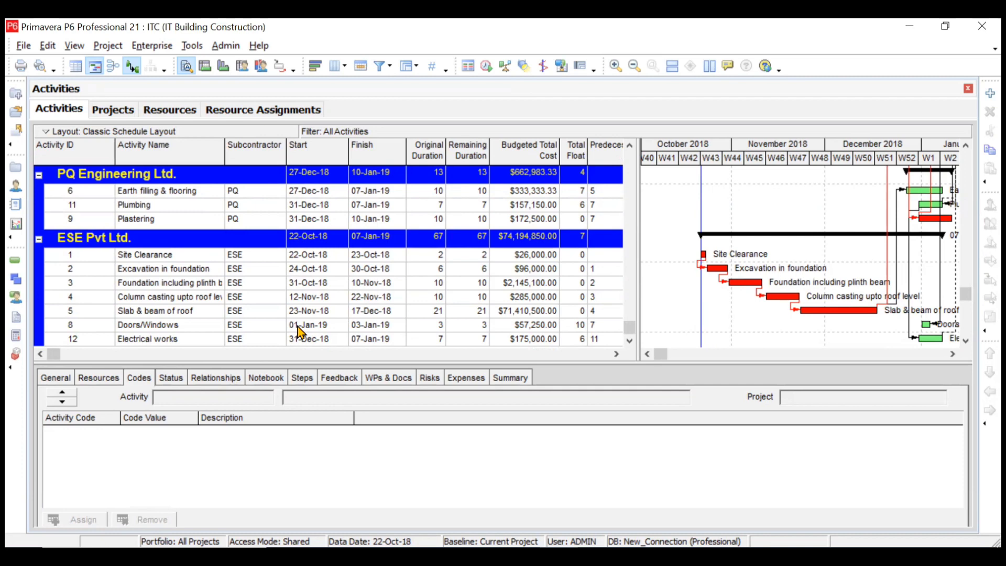
scroll(278, 251, "up", 2)
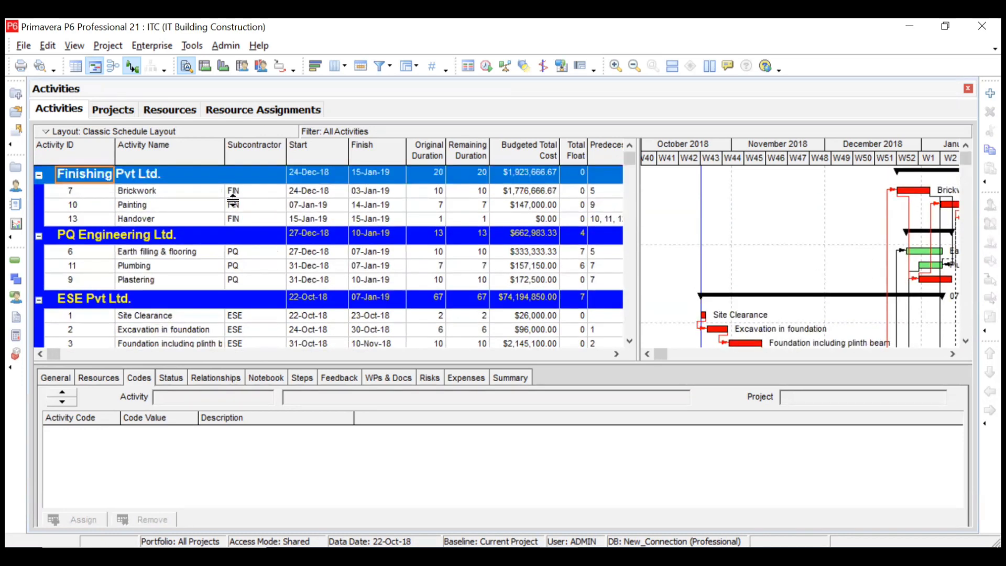
left_click(422, 66)
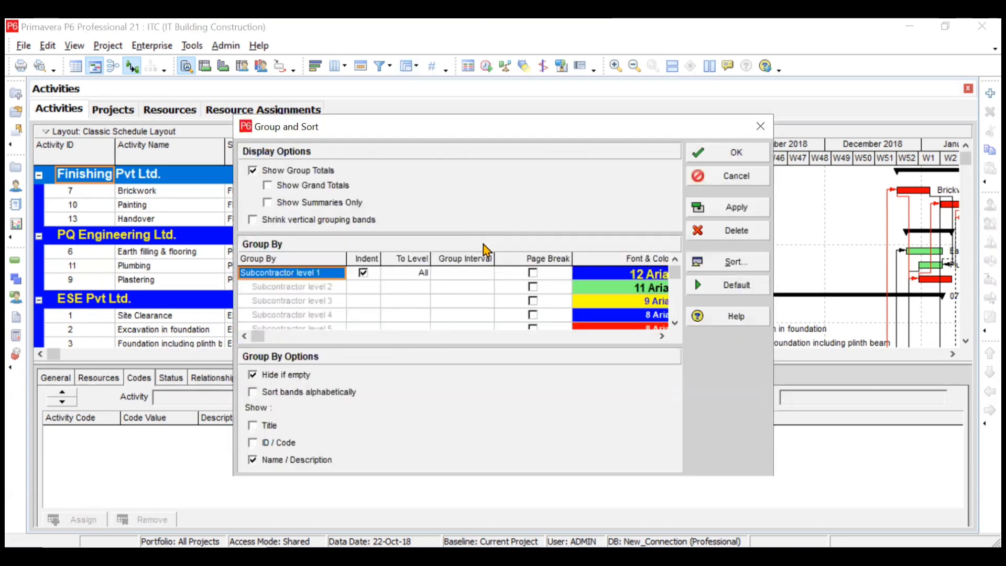
left_click(253, 393)
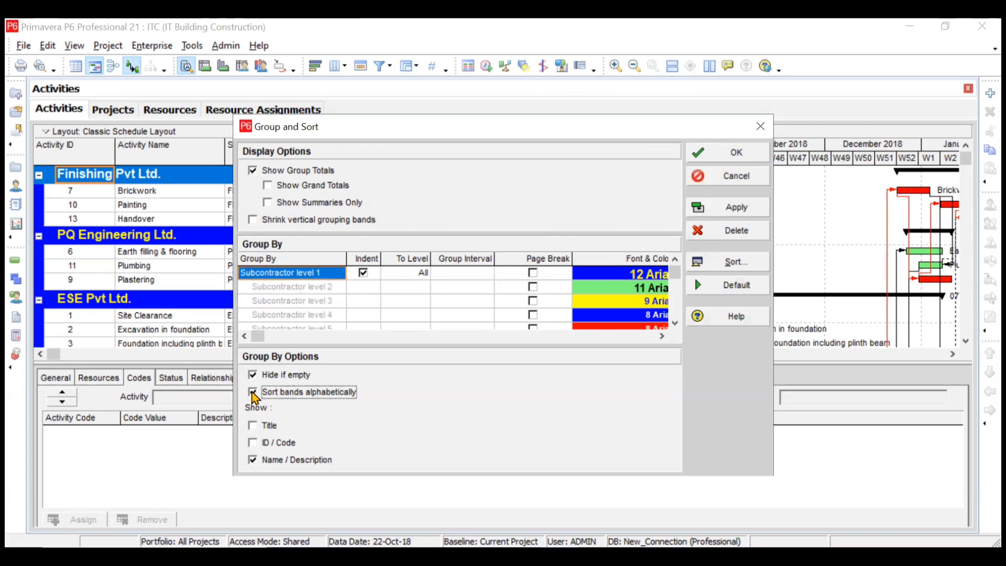
left_click(743, 152)
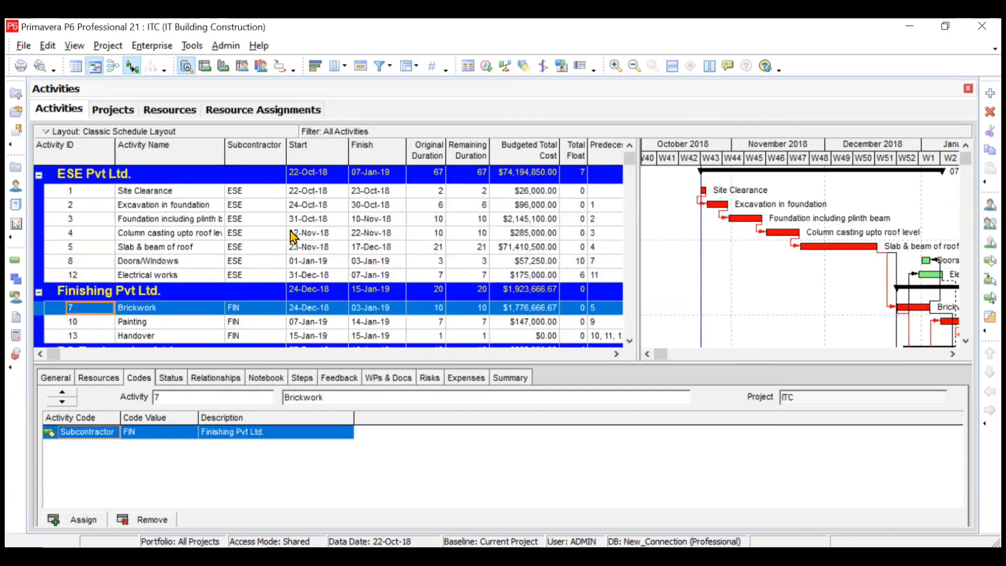
Step: Review the sorted subcontractor bands, and group the activities by WBS again
scroll(293, 235, "down", 2)
scroll(294, 236, "up", 2)
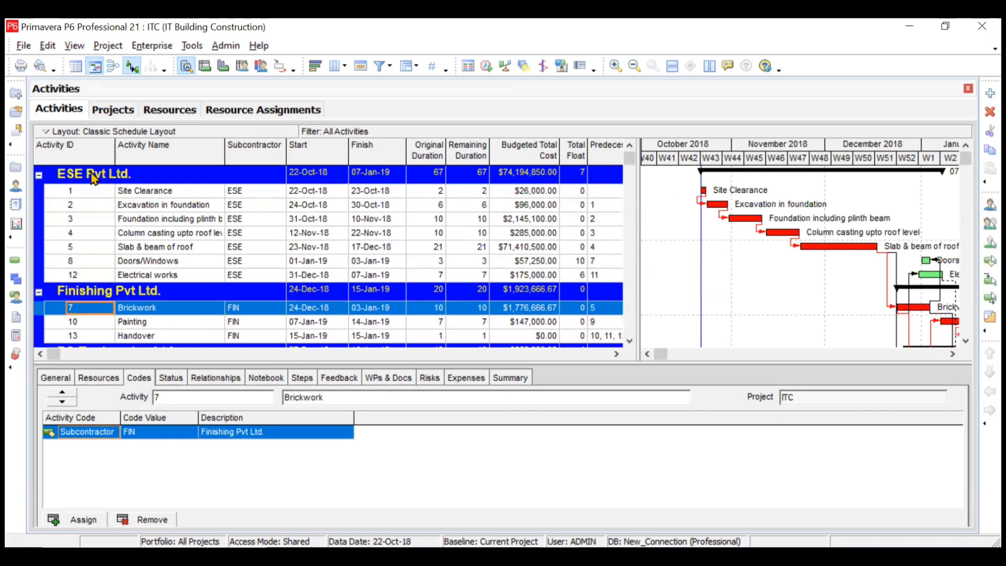
scroll(87, 290, "down", 2)
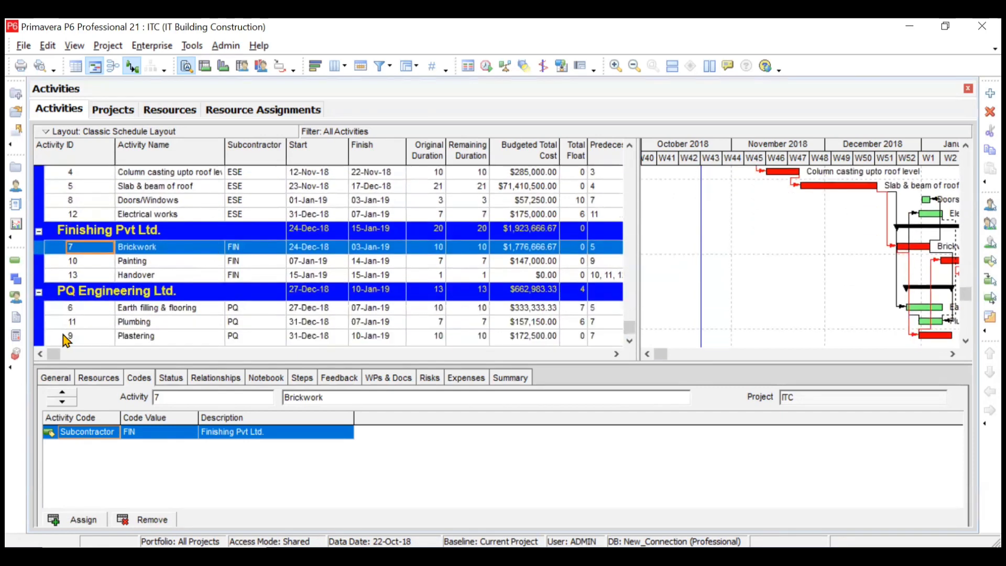
scroll(272, 239, "up", 2)
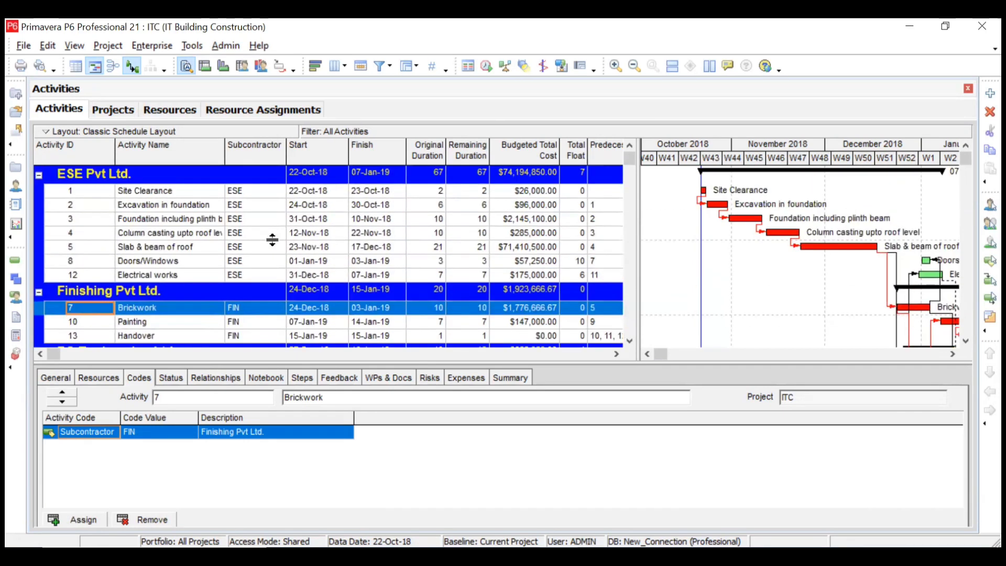
scroll(423, 159, "down", 2)
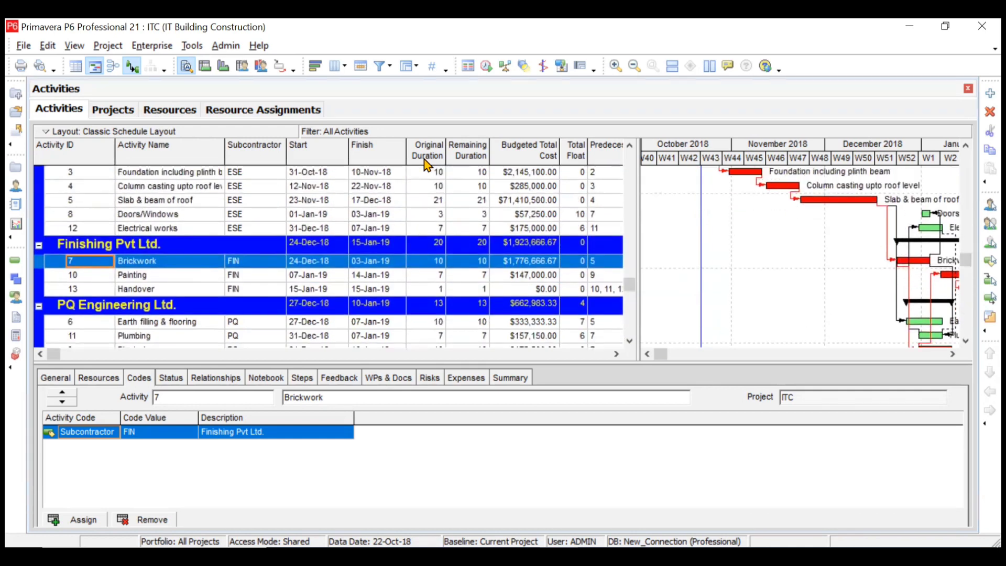
scroll(428, 164, "up", 2)
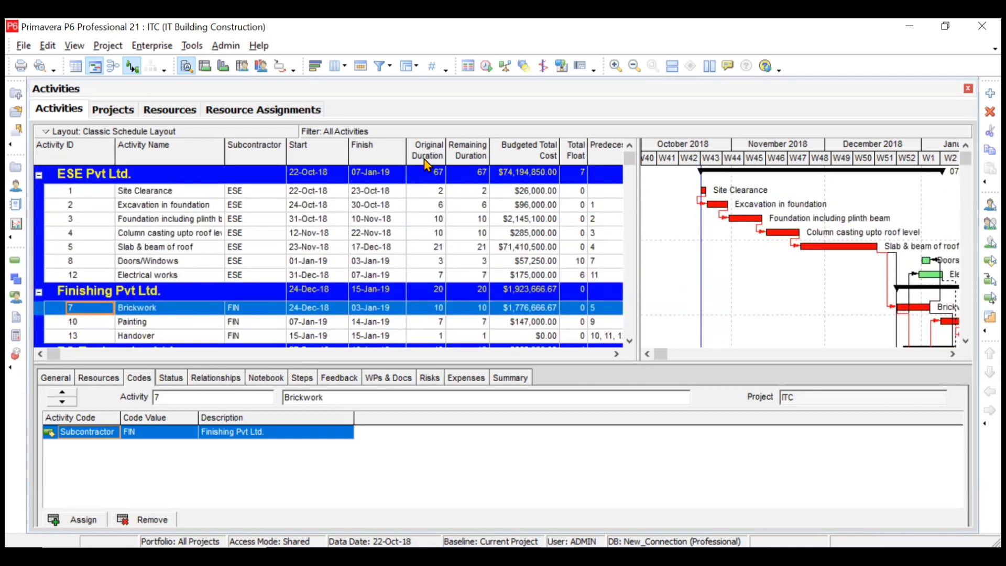
left_click(419, 68)
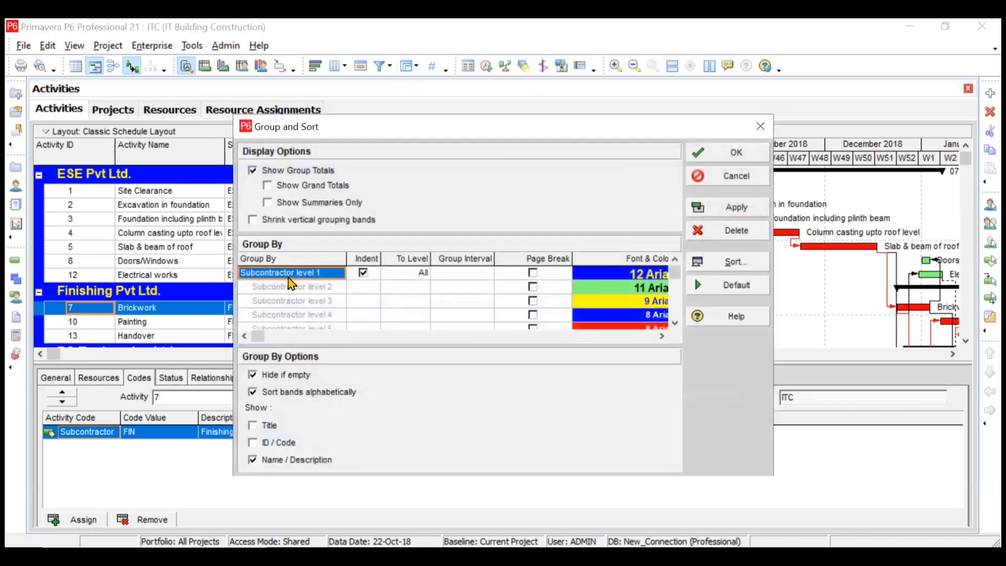
left_click(304, 274)
key("w")
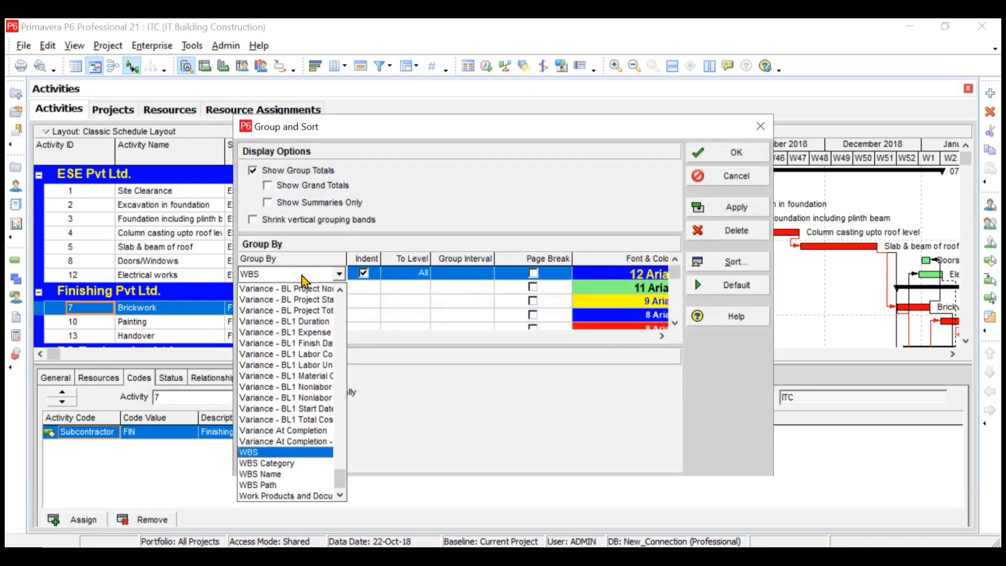
left_click(313, 453)
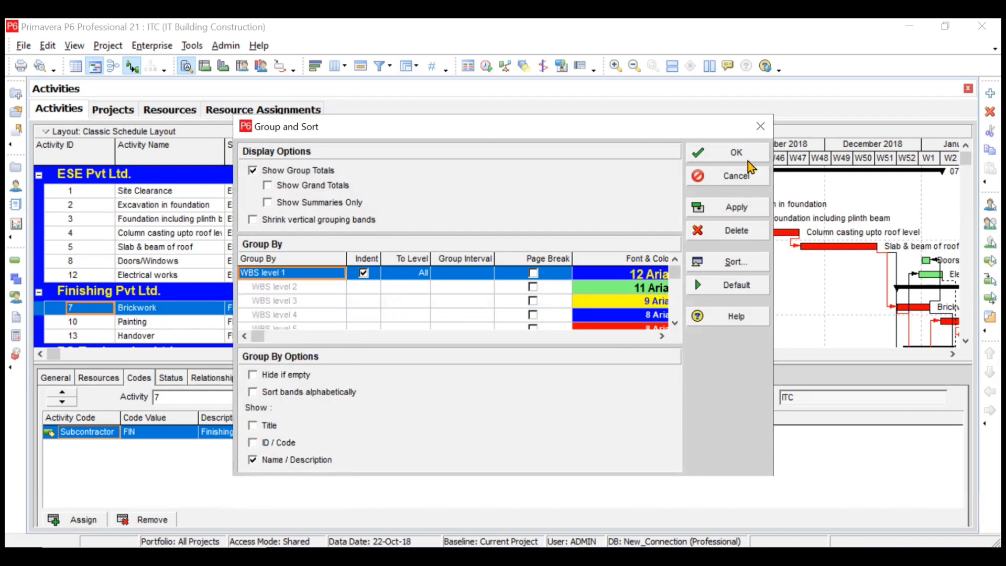
left_click(737, 153)
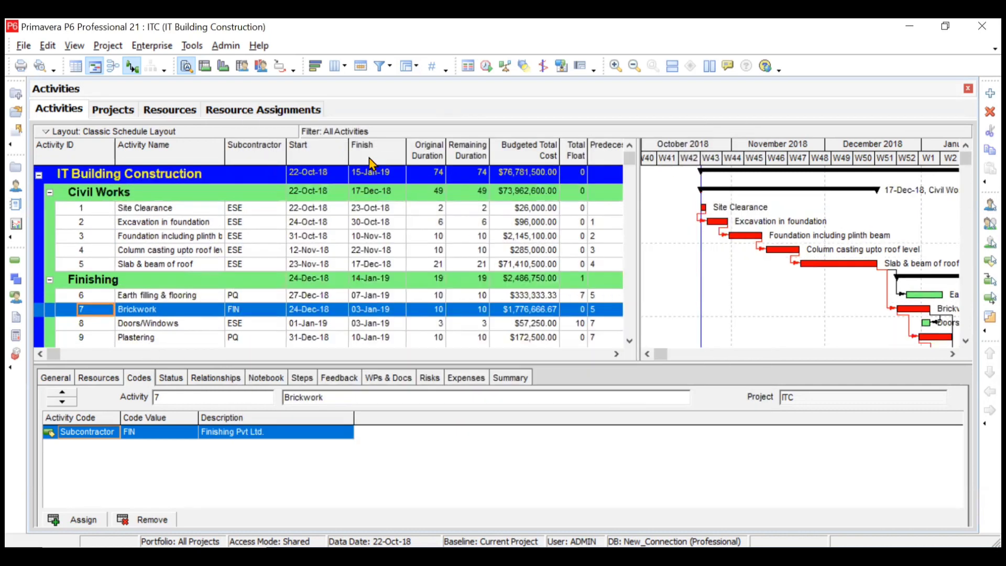
Step: Create a new activity filter and name it FIN
left_click(383, 70)
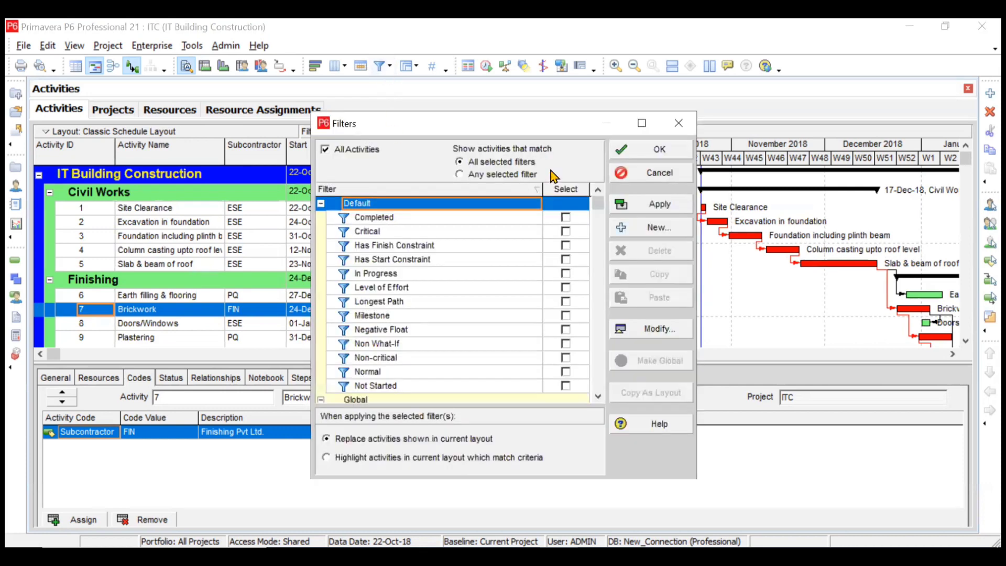
left_click(670, 234)
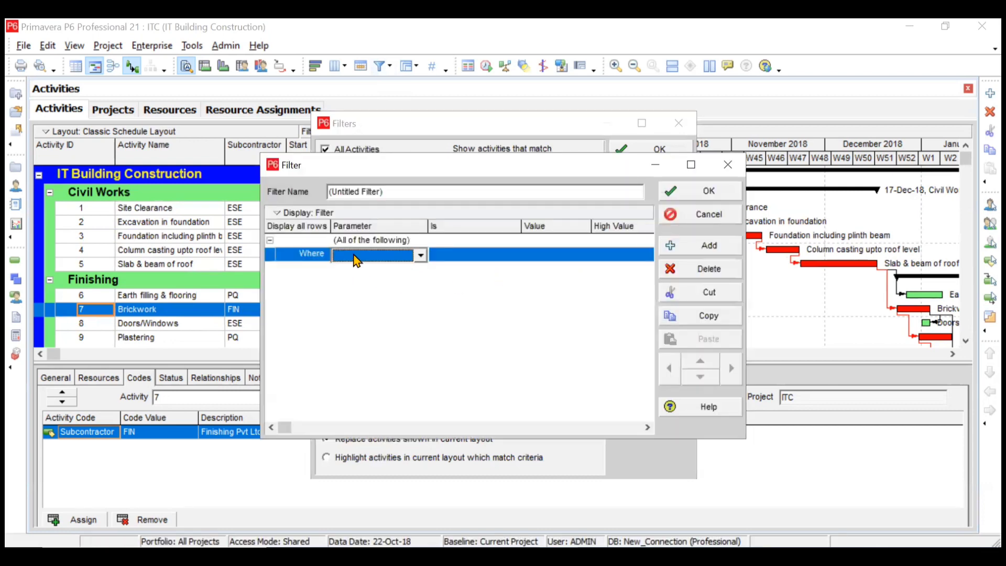
left_click(400, 190)
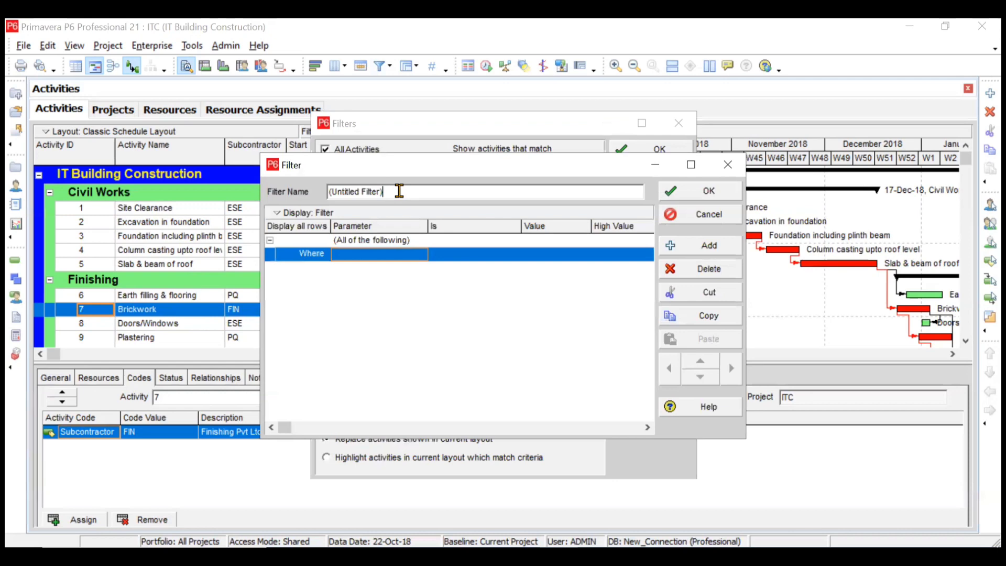
key("BackSpace")
key("BackSpace")
key("BackSpace")
key("BackSpace")
key("BackSpace")
key("BackSpace")
key("BackSpace")
key("BackSpace")
key("BackSpace")
key("BackSpace")
key("BackSpace")
key("BackSpace")
key("BackSpace")
key("BackSpace")
key("BackSpace")
type("FIN")
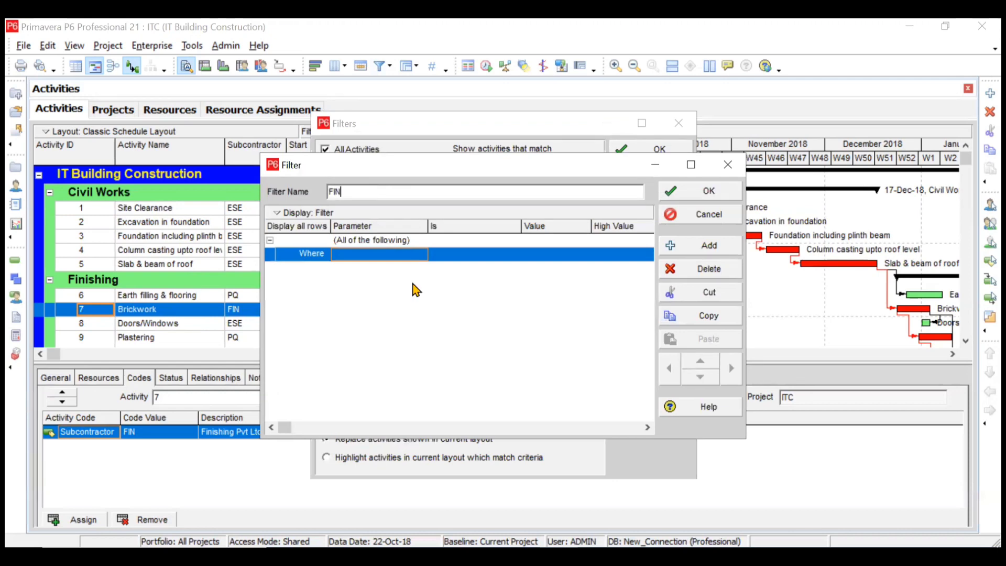
Step: Define the filter condition as Subcontractor equals FIN and apply the filter to the current layout
left_click(392, 256)
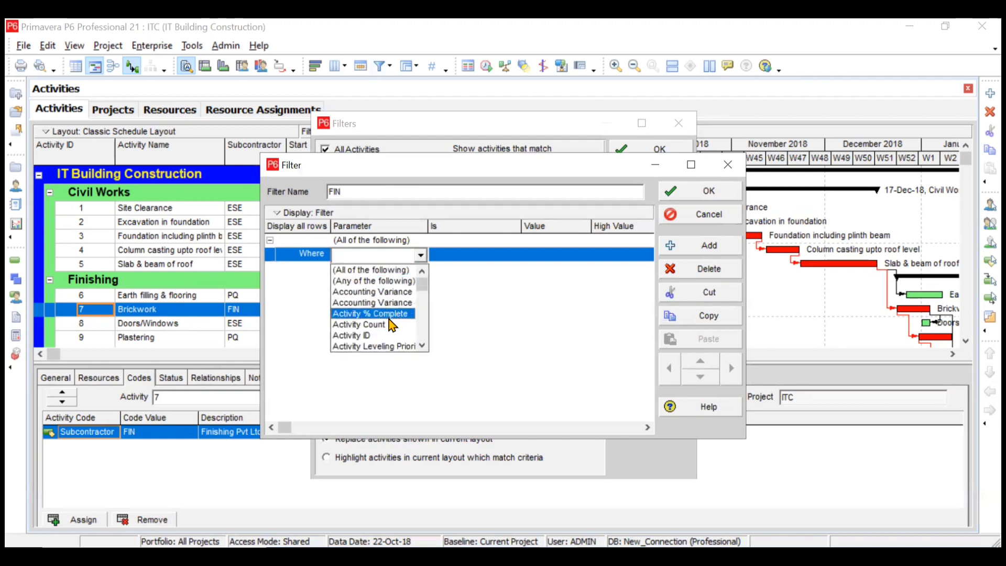
type("su")
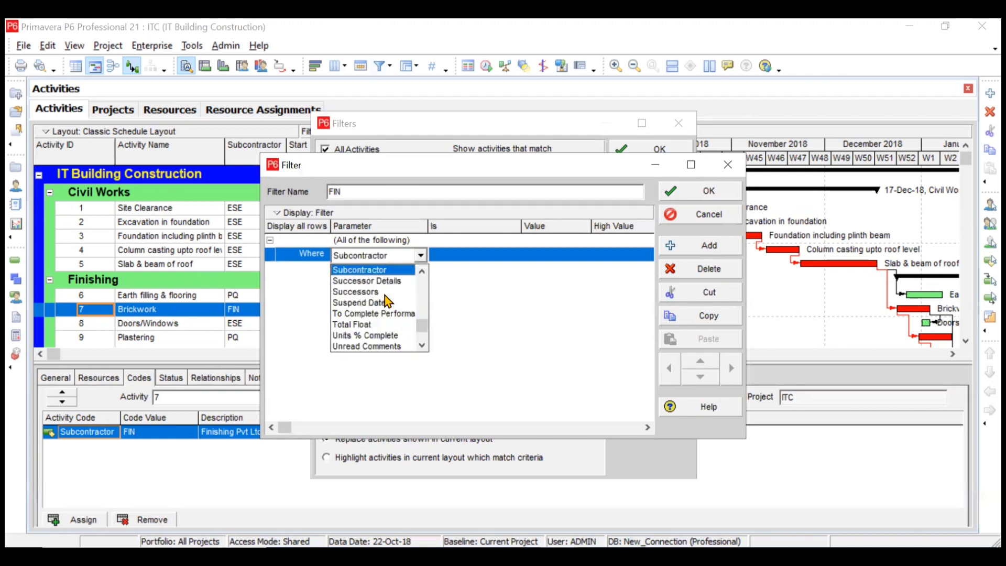
key("Return")
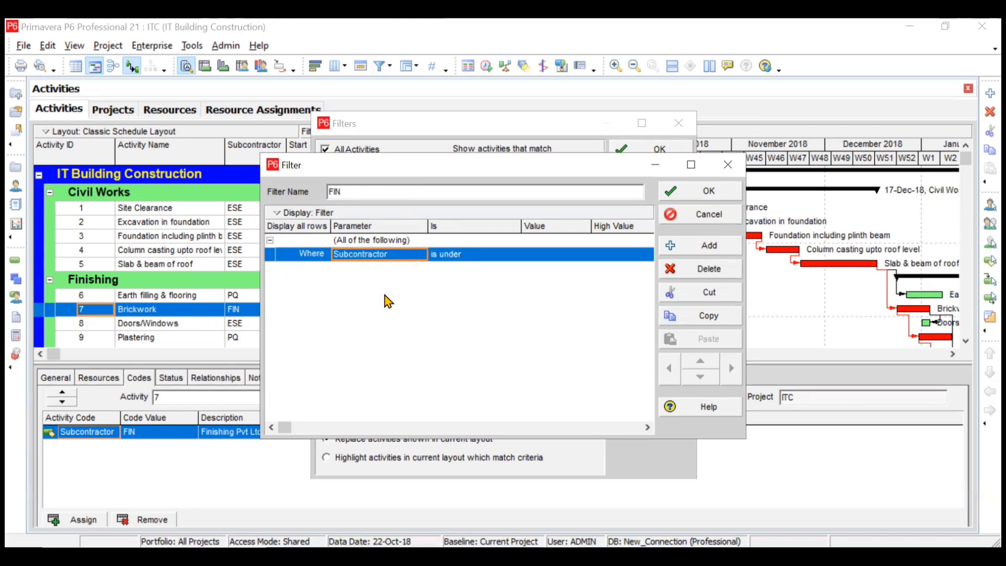
left_click(487, 256)
left_click(487, 257)
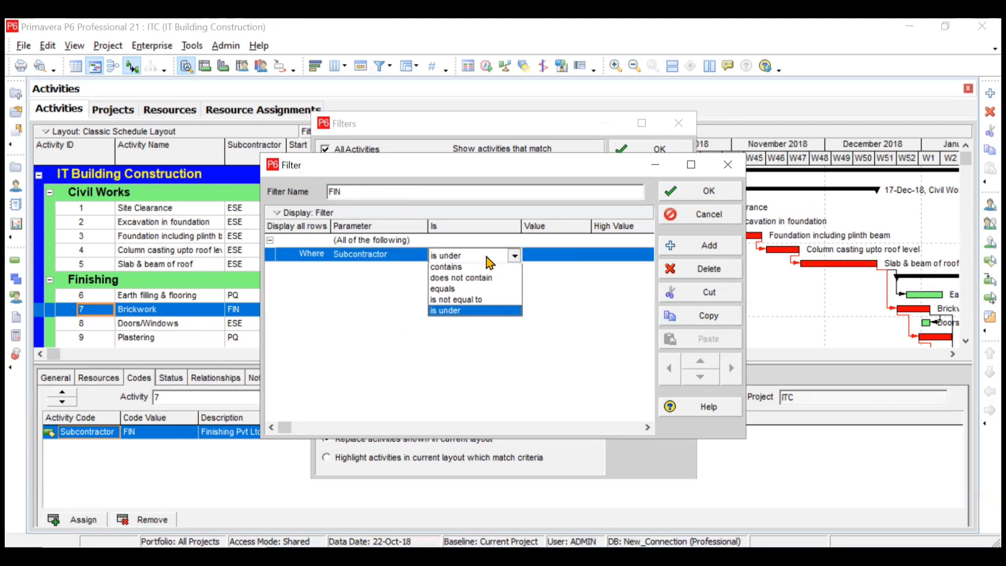
left_click(479, 292)
left_click(568, 255)
left_click(567, 253)
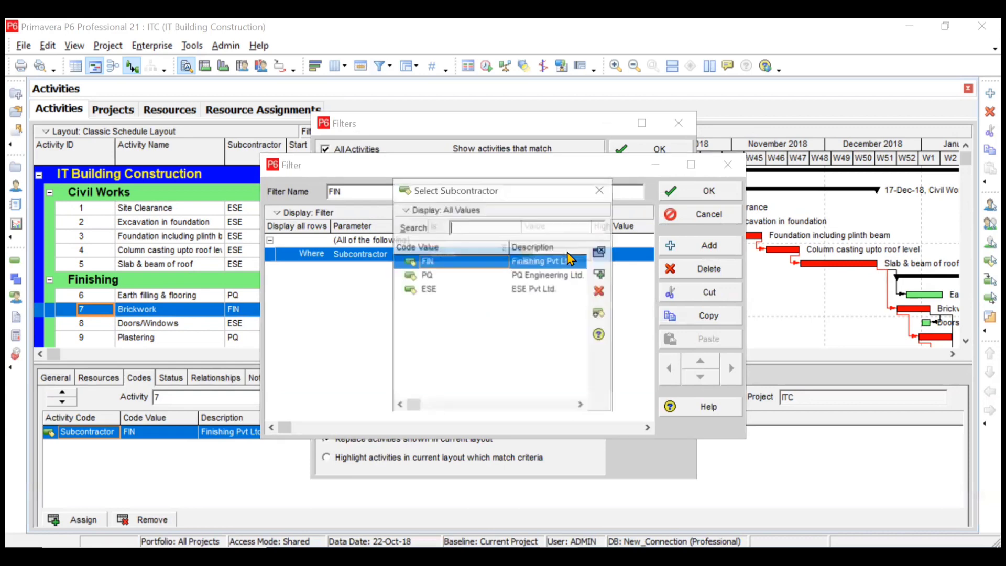
left_click(600, 274)
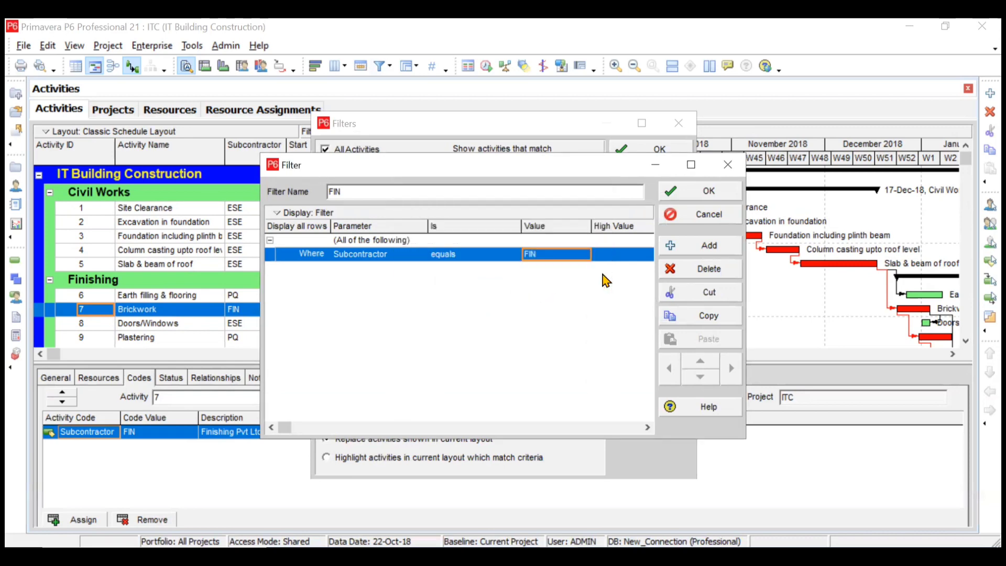
left_click(704, 196)
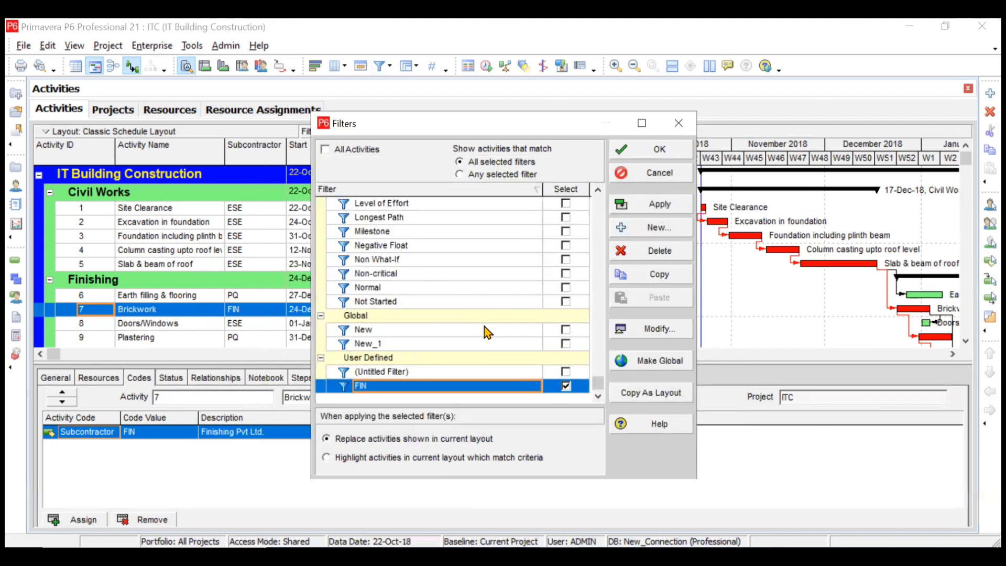
left_click(649, 152)
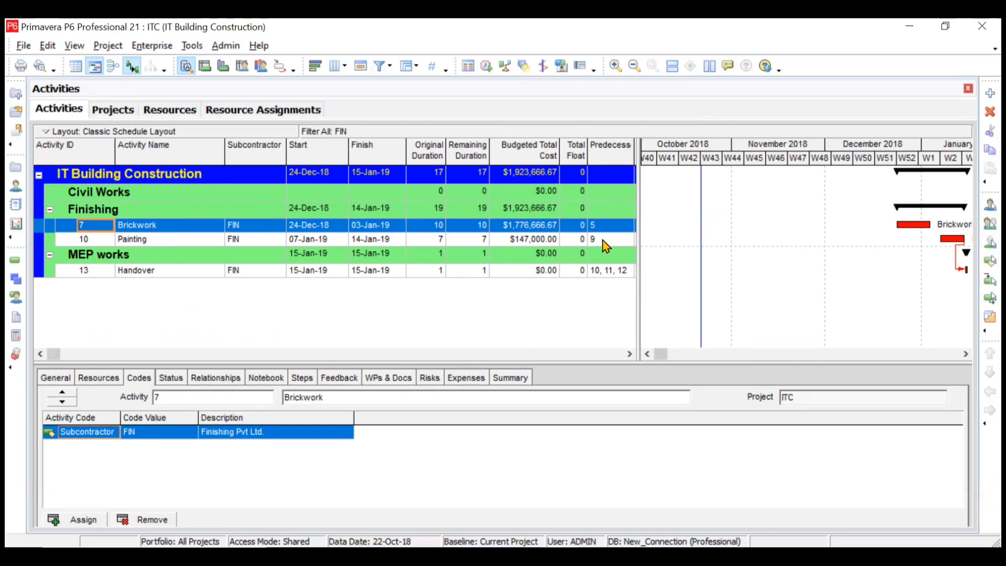
Step: Go through the filtered Brickwork, Painting and Handover activities and check their Subcontractor code
left_click(87, 242)
left_click(98, 272)
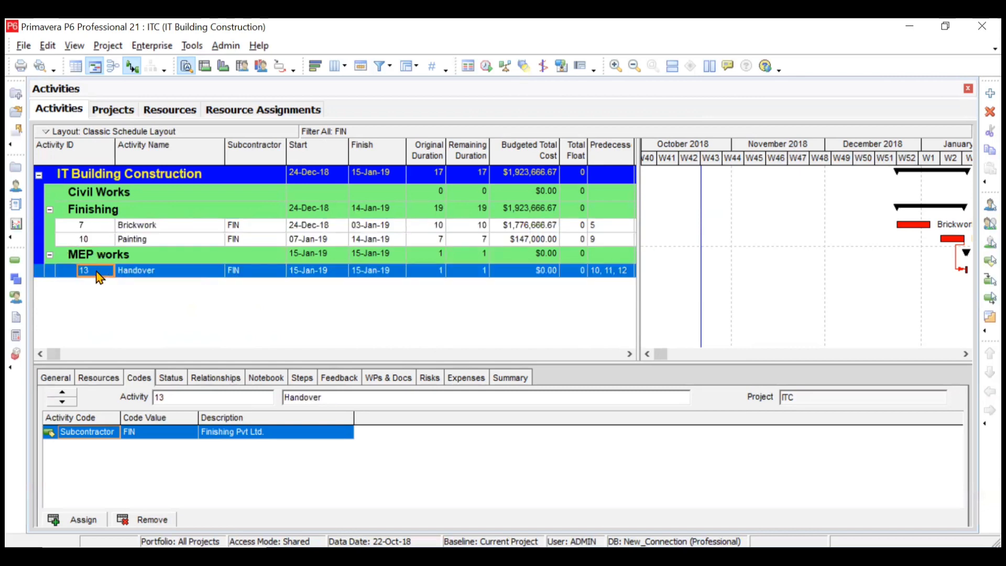
left_click(94, 226)
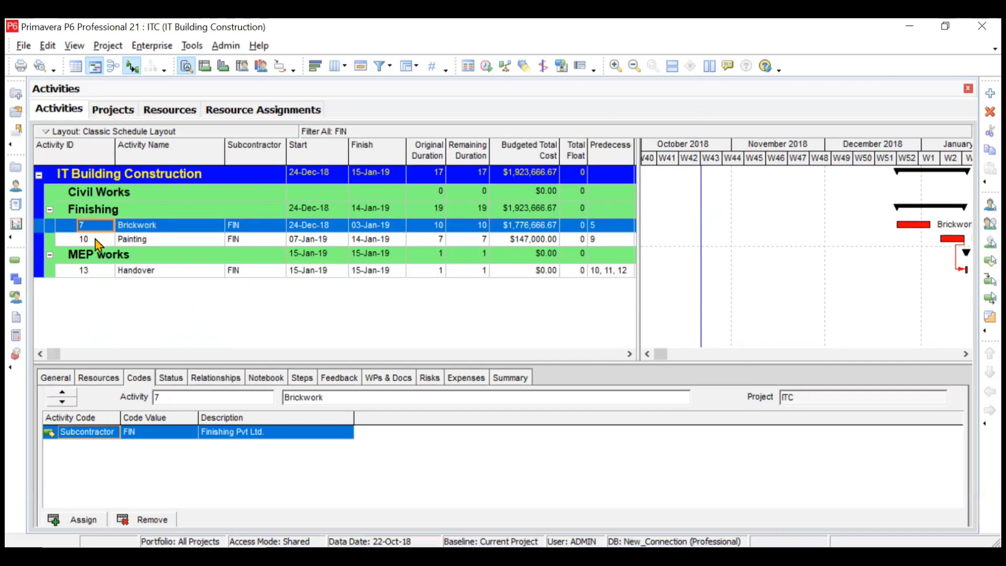
left_click(97, 241)
left_click(105, 272)
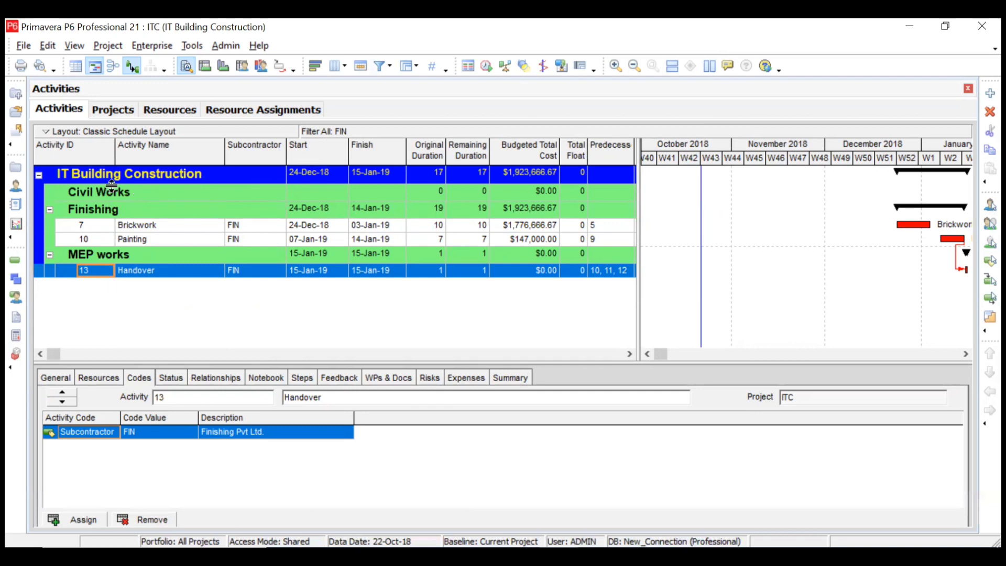
left_click(101, 229)
left_click(102, 240)
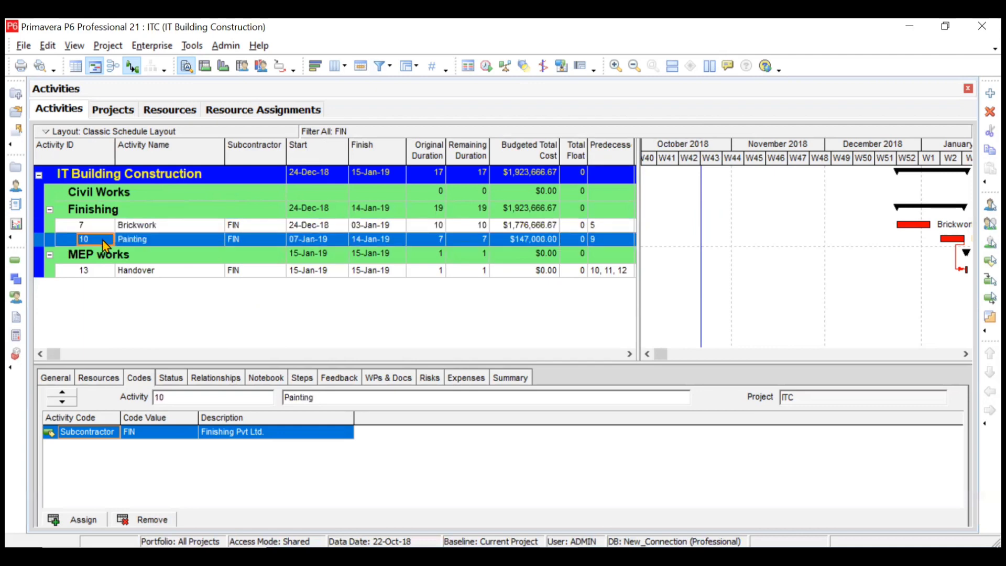
left_click(108, 277)
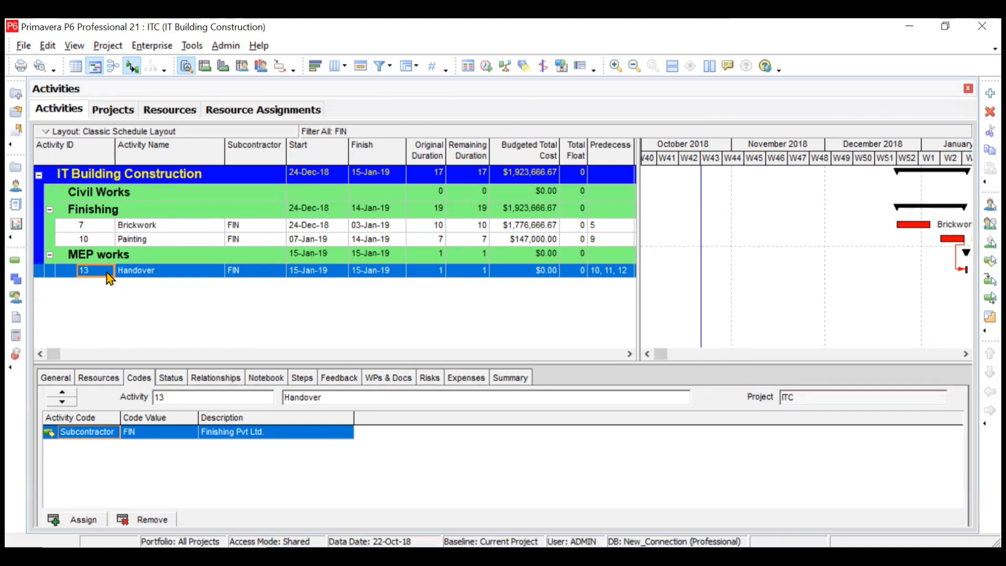
Step: Remove the FIN filter by showing all activities again and look over the full activity list
left_click(379, 66)
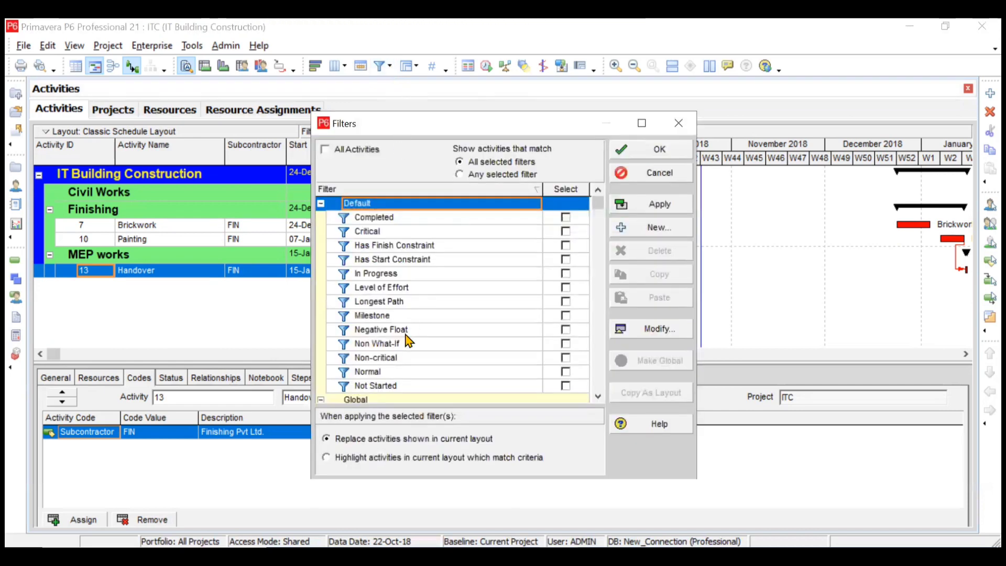
left_click(326, 151)
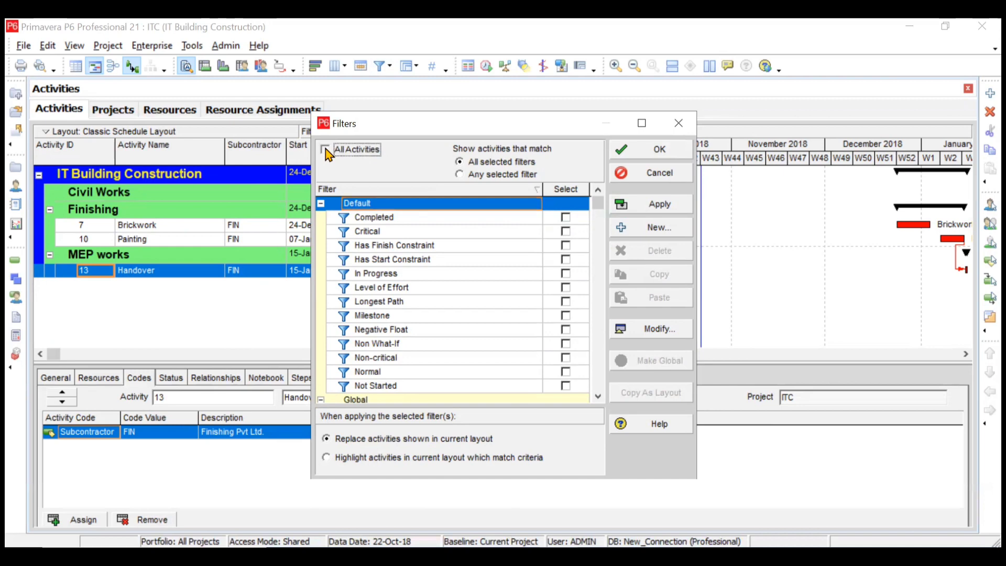
left_click(668, 151)
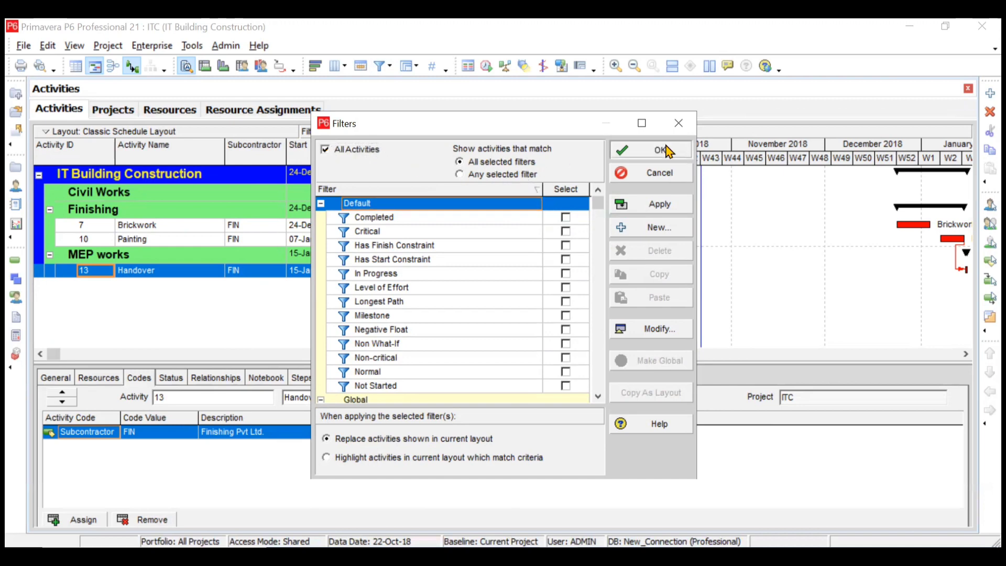
scroll(373, 216, "up", 2)
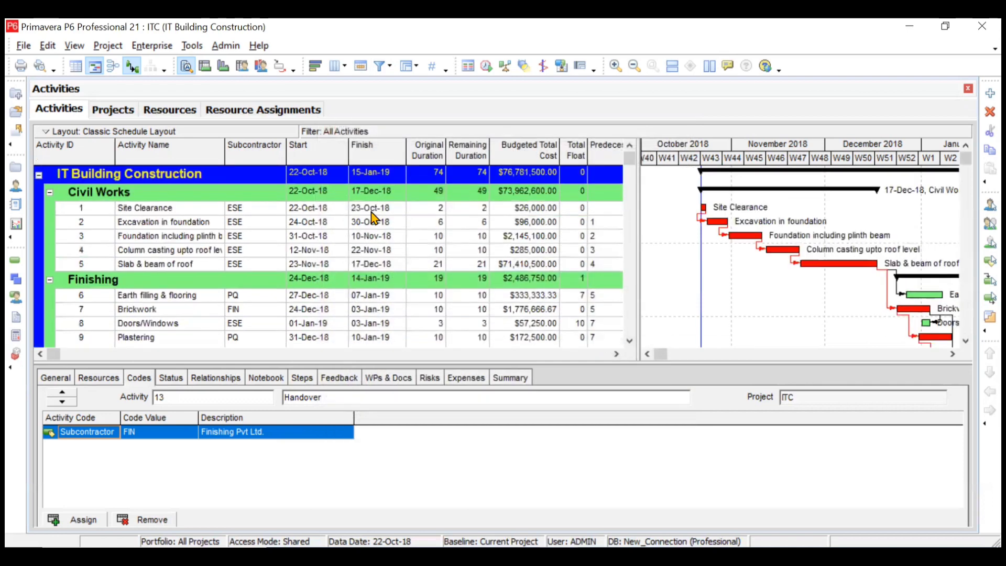
scroll(373, 216, "down", 1)
scroll(373, 216, "up", 1)
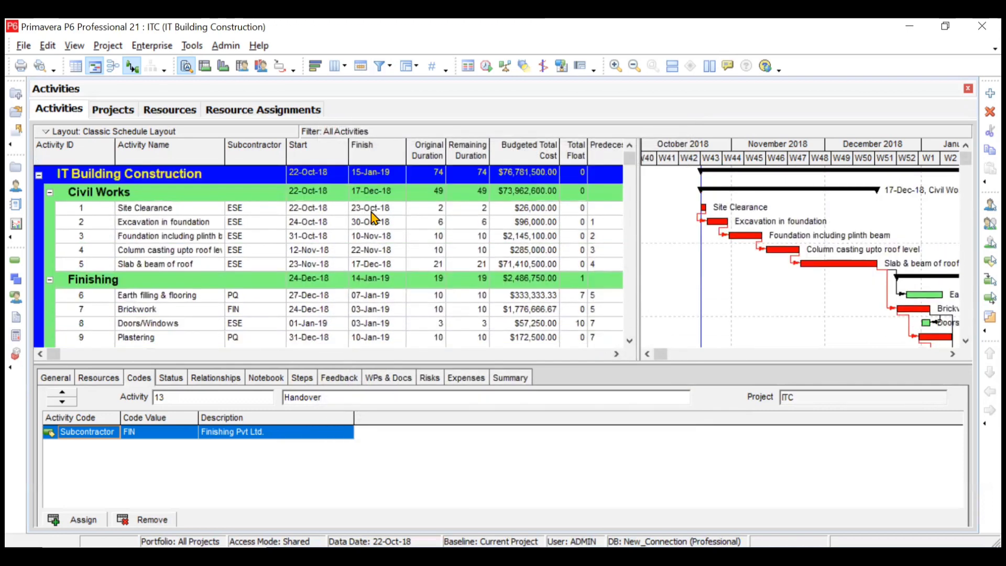